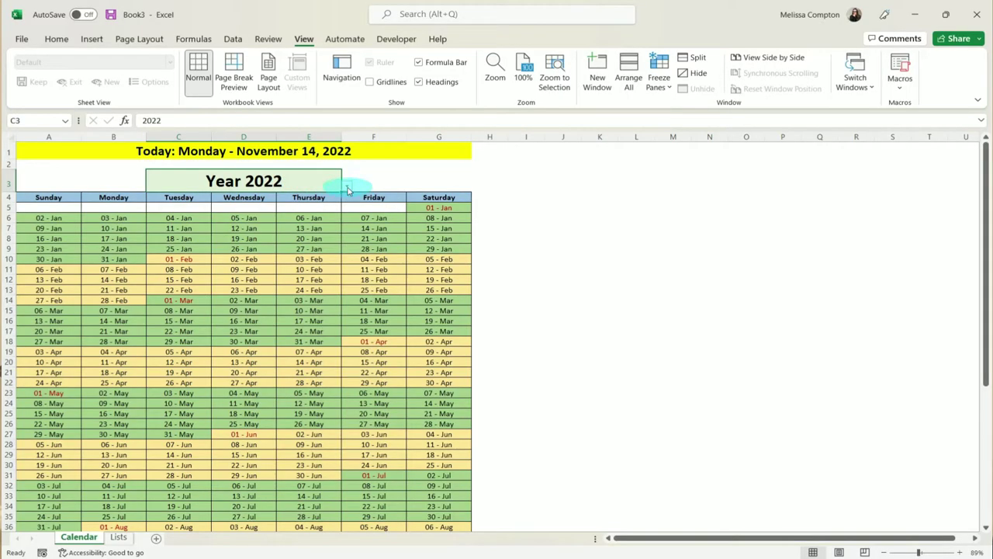
Step: Switch the finished calendar's year in C3 to 2015, review its months through December, and change the year to 2021
left_click(347, 190)
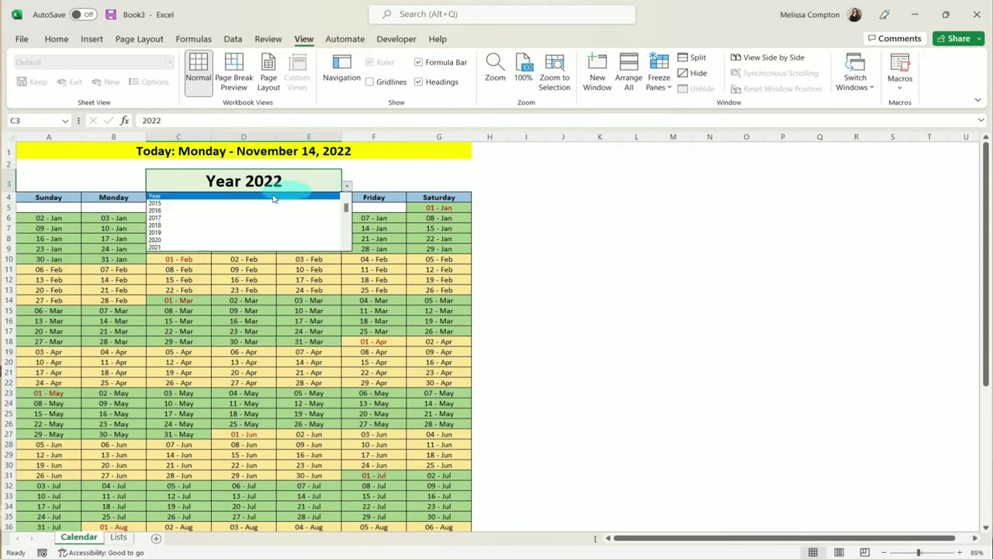
left_click(256, 203)
scroll(262, 255, "down", 1)
scroll(260, 255, "down", 15)
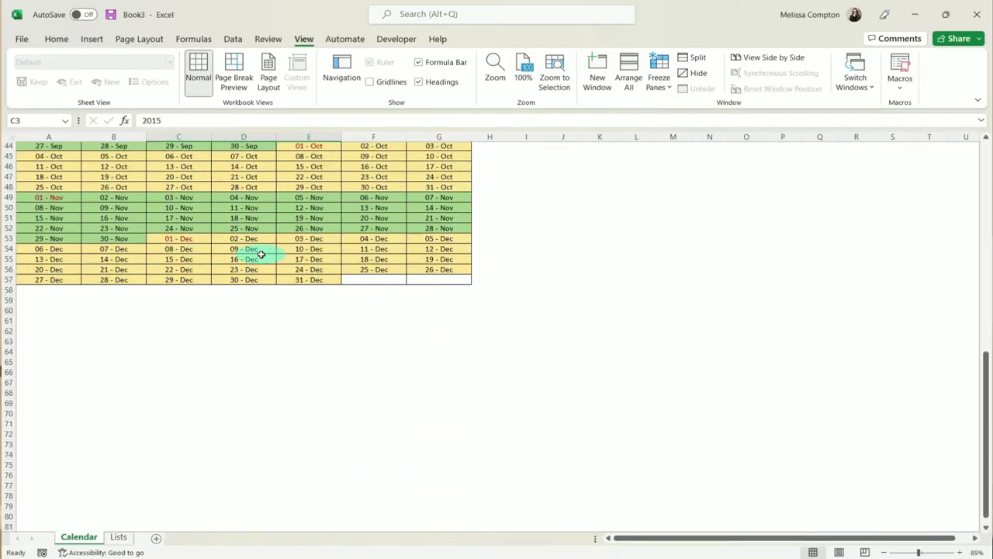
scroll(260, 255, "up", 18)
left_click(348, 189)
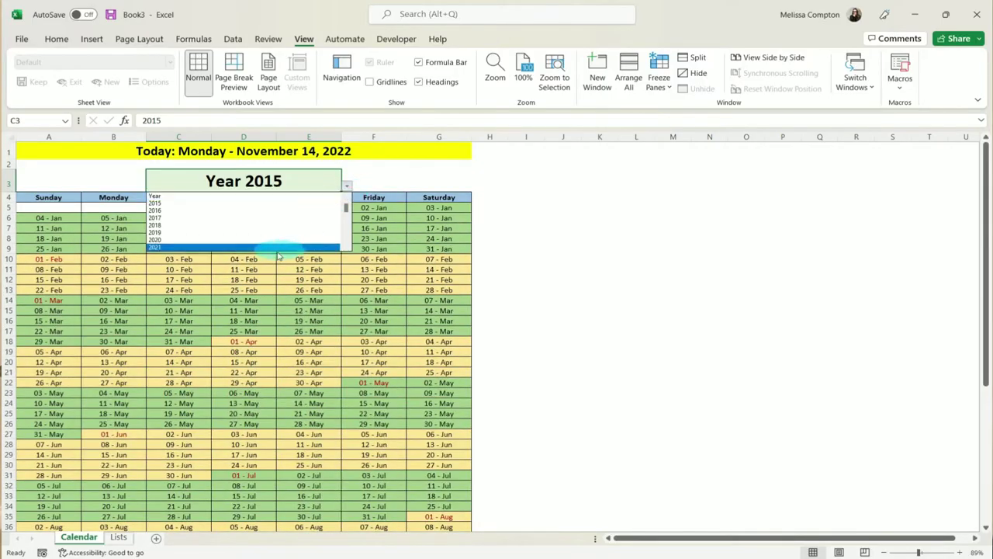
left_click(247, 246)
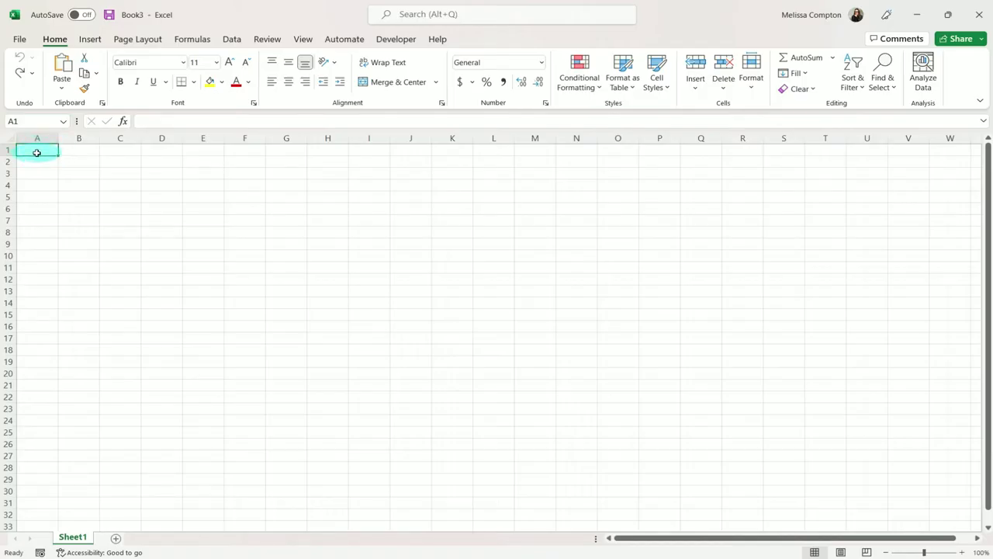
Step: Enter the formula =TODAY() in cell A1 of the blank sheet and merge and center it across A1:G1
type("=toda")
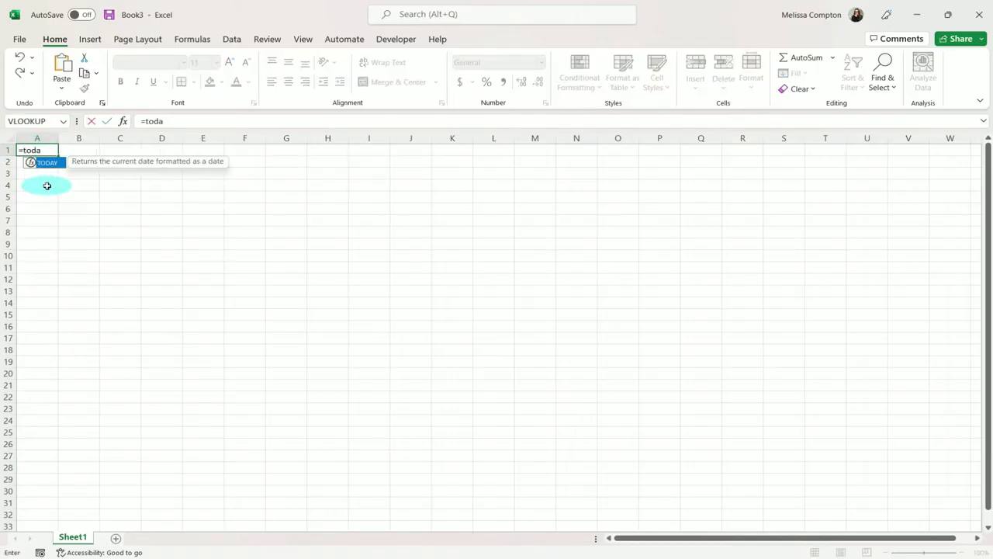
type("y()")
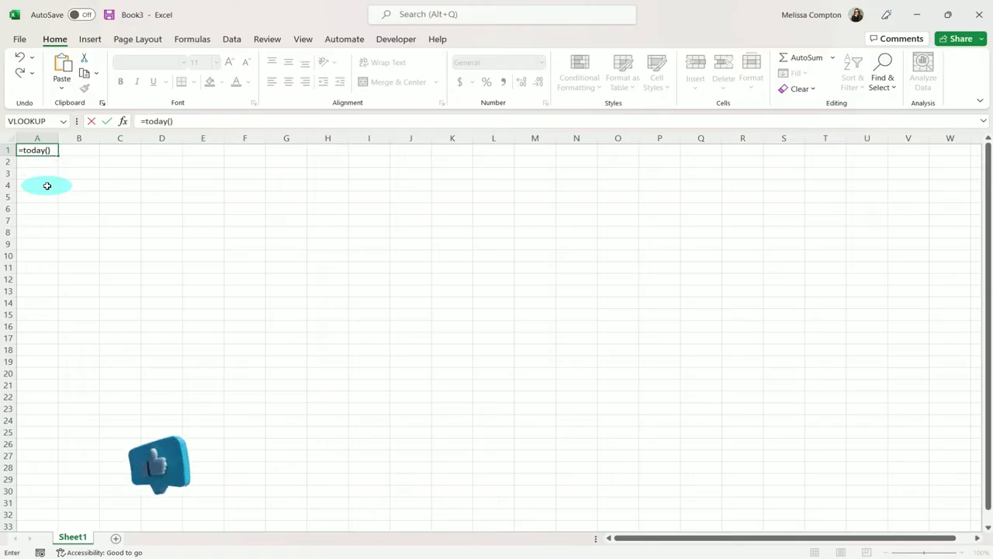
key("Return")
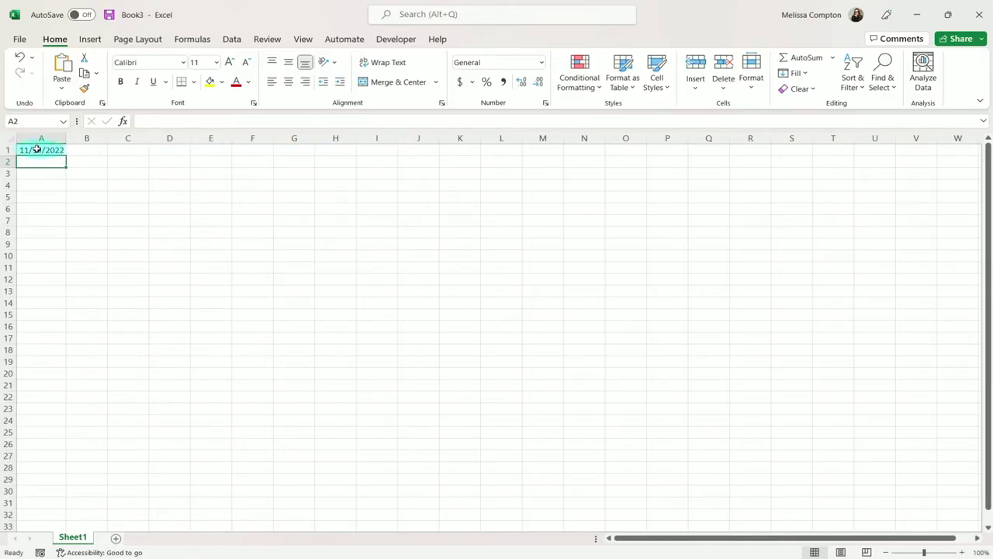
left_click_drag(32, 152, 282, 150)
left_click(399, 82)
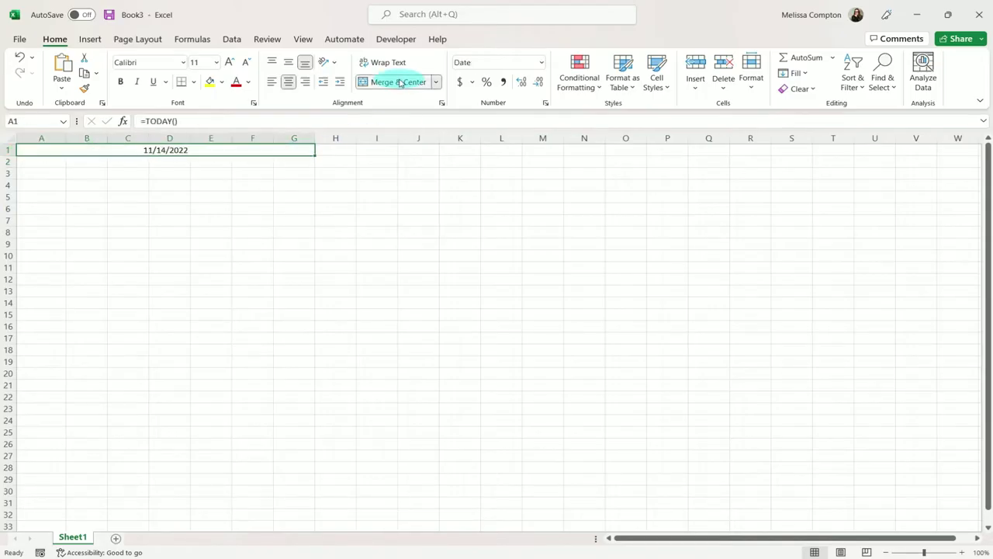
Step: Format the merged date in row 1 at font size 18, bold, with a yellow fill
left_click(229, 63)
left_click(229, 62)
left_click(229, 62)
left_click(229, 62)
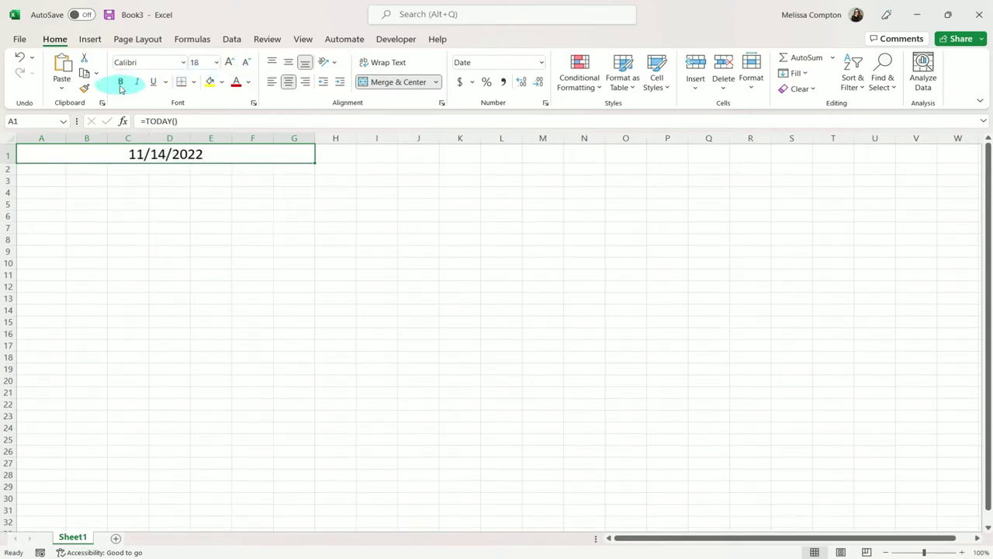
left_click(120, 81)
left_click(209, 86)
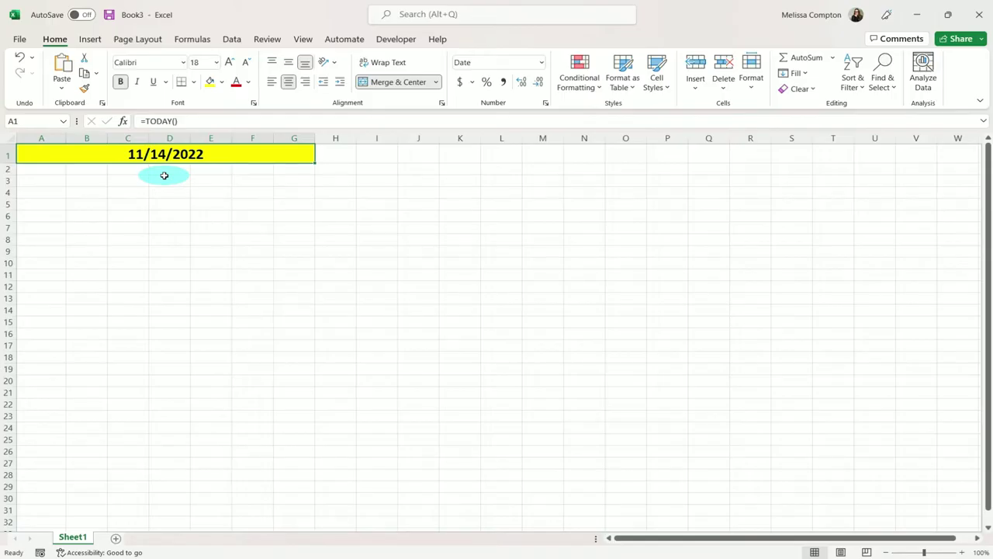
right_click(213, 161)
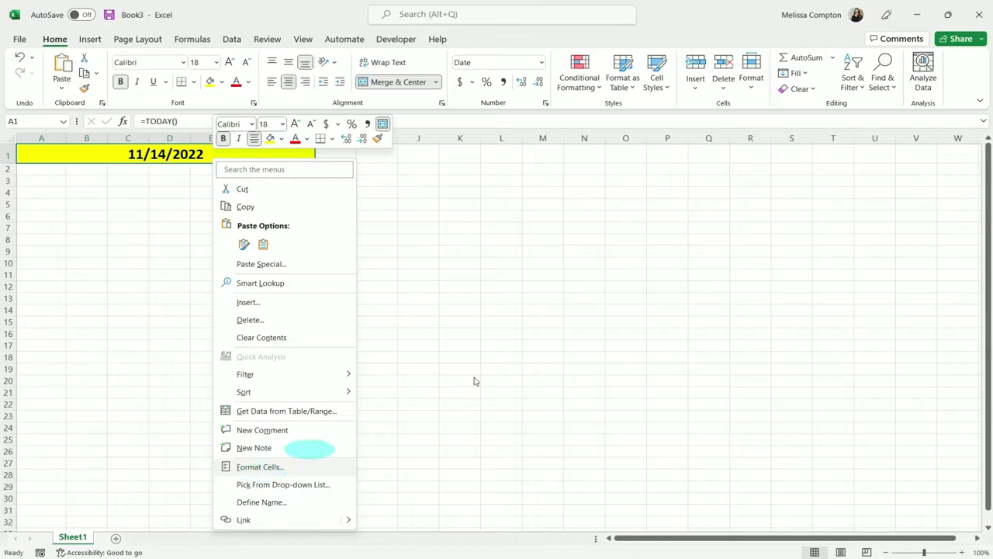
left_click(750, 91)
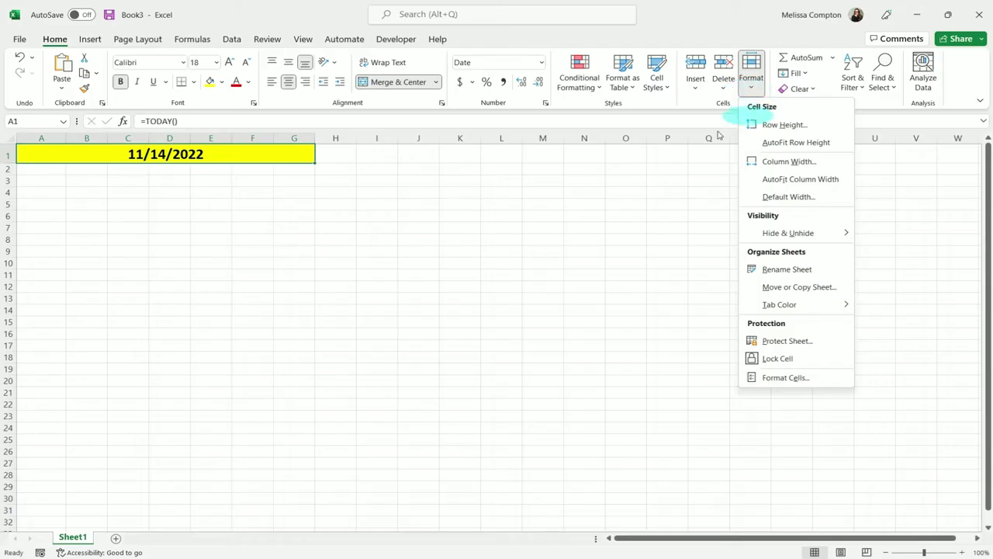
left_click(443, 190)
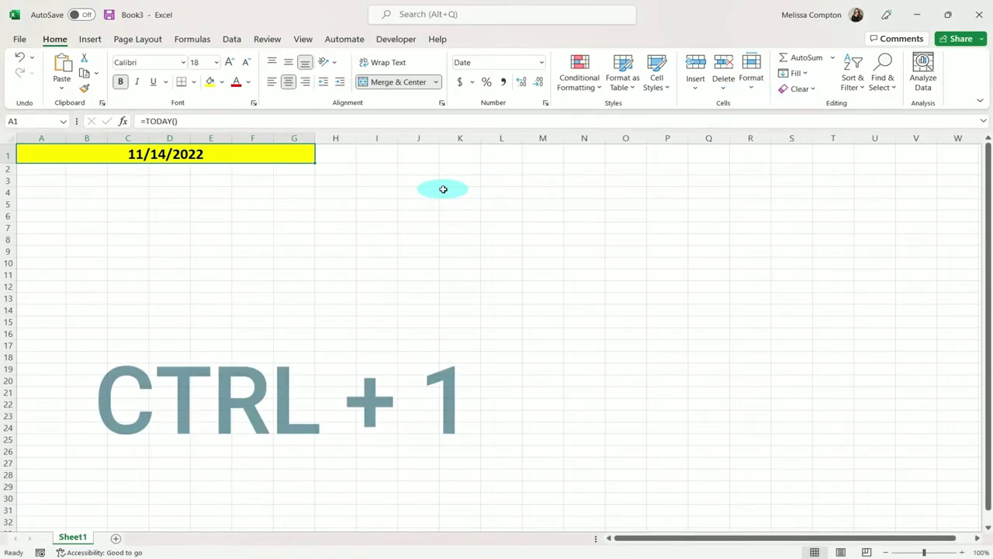
Step: Start a custom number format for the merged date cell that reads "Today:" dddd, replacing the existing date code
key("ctrl+1")
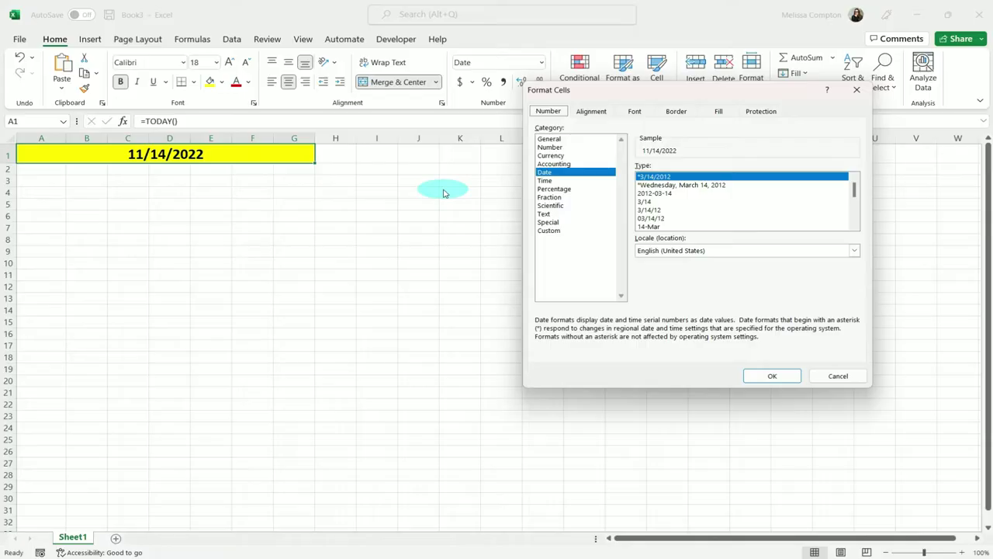
left_click(551, 231)
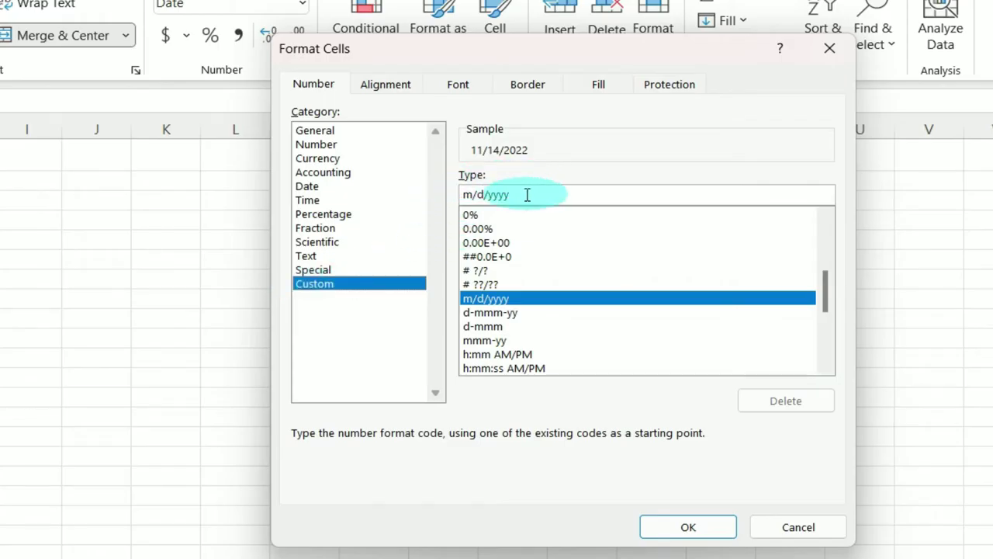
left_click_drag(527, 193, 435, 196)
key("BackSpace")
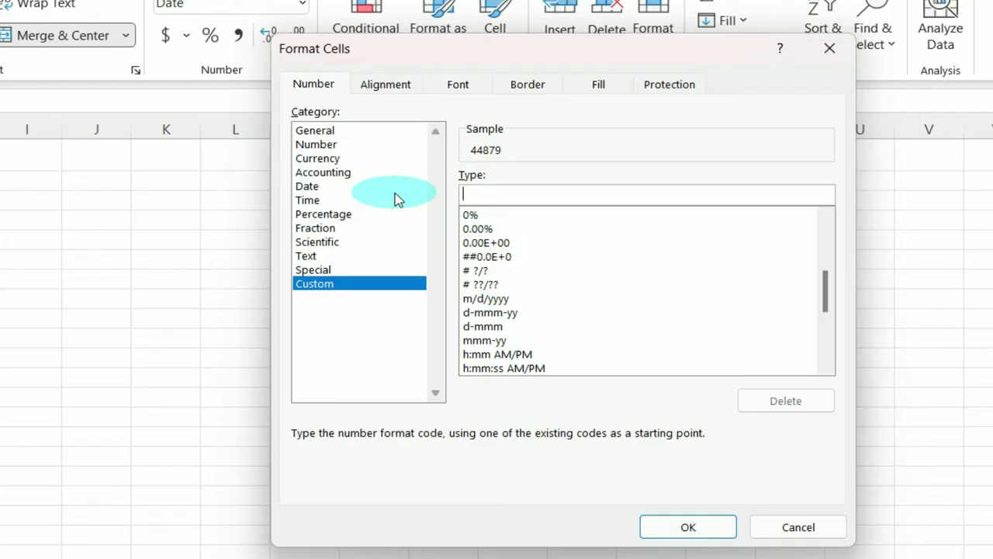
type("\"Today:\"")
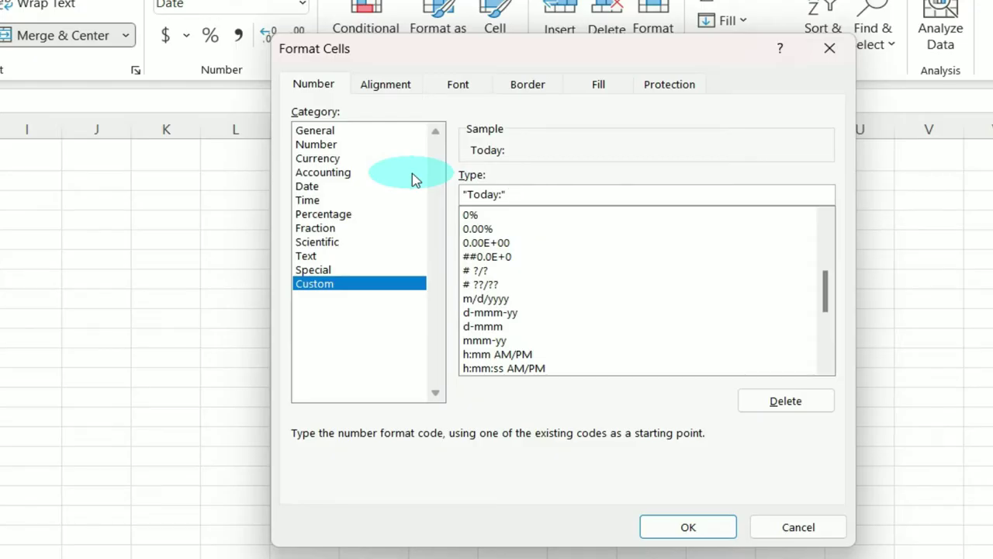
type("d")
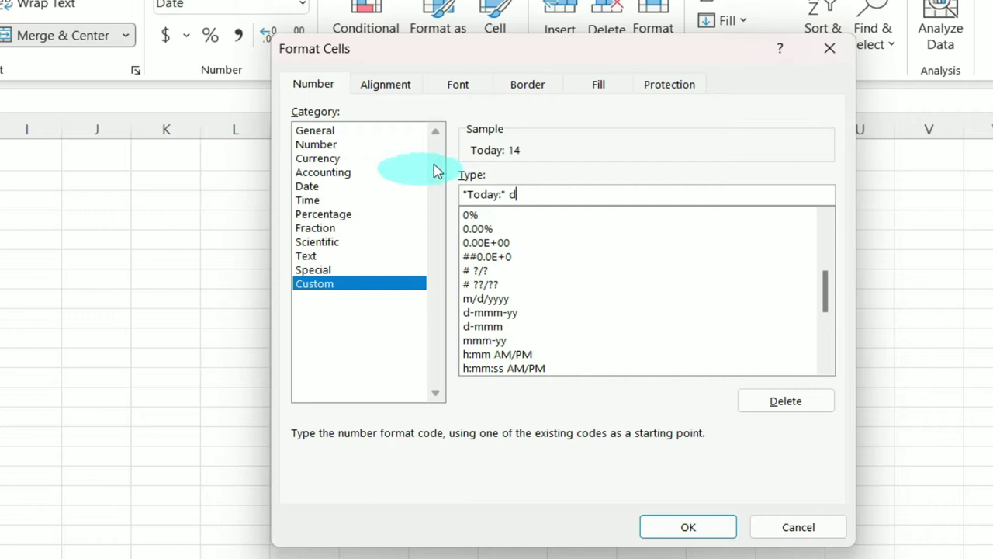
type("d")
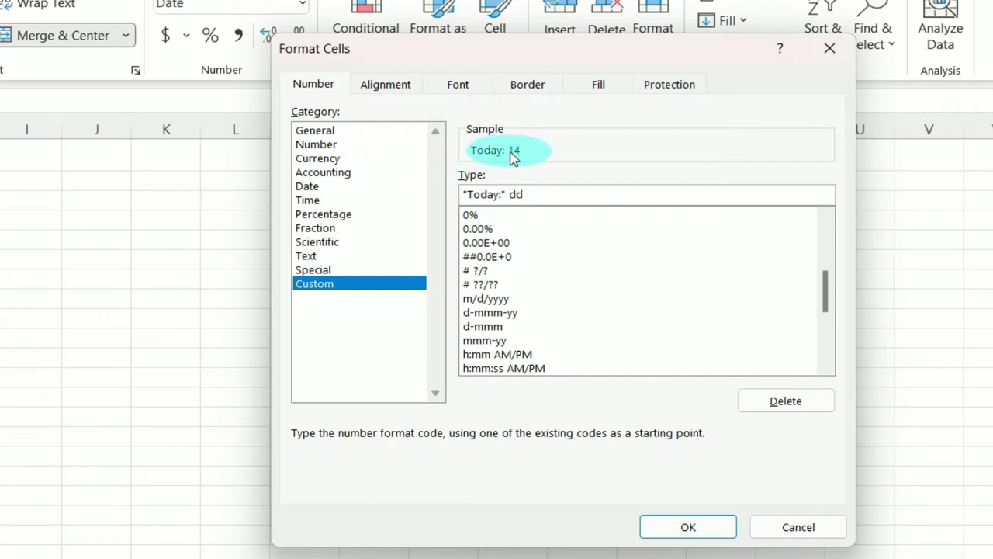
type("d")
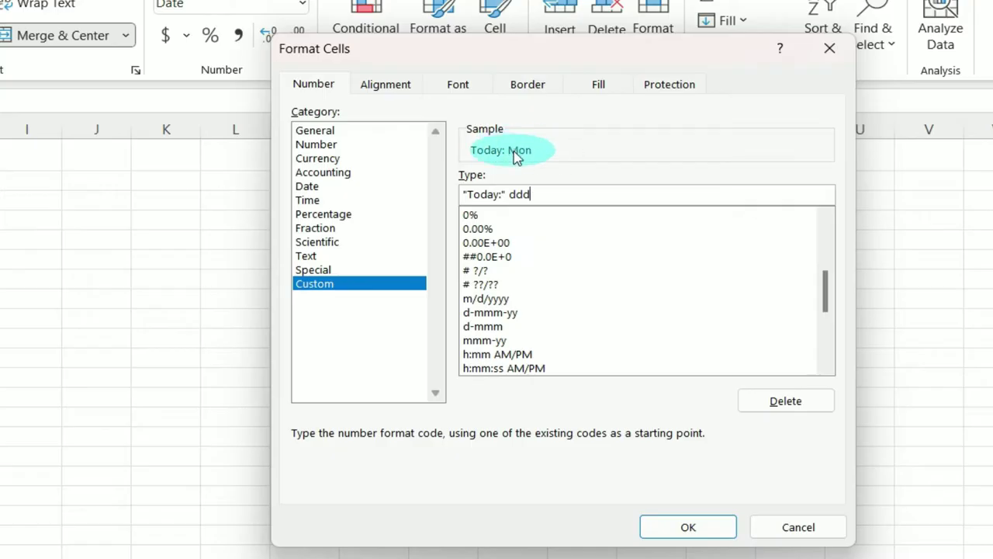
type("d")
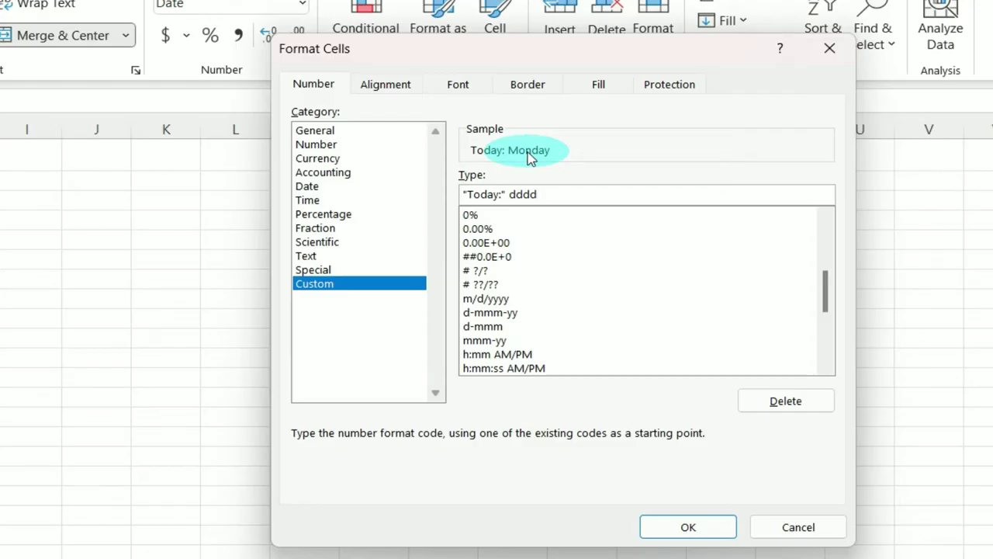
Step: Complete the custom format code as "Today:" dddd - mmmm dd, yyyy and apply it to the date
type("- m")
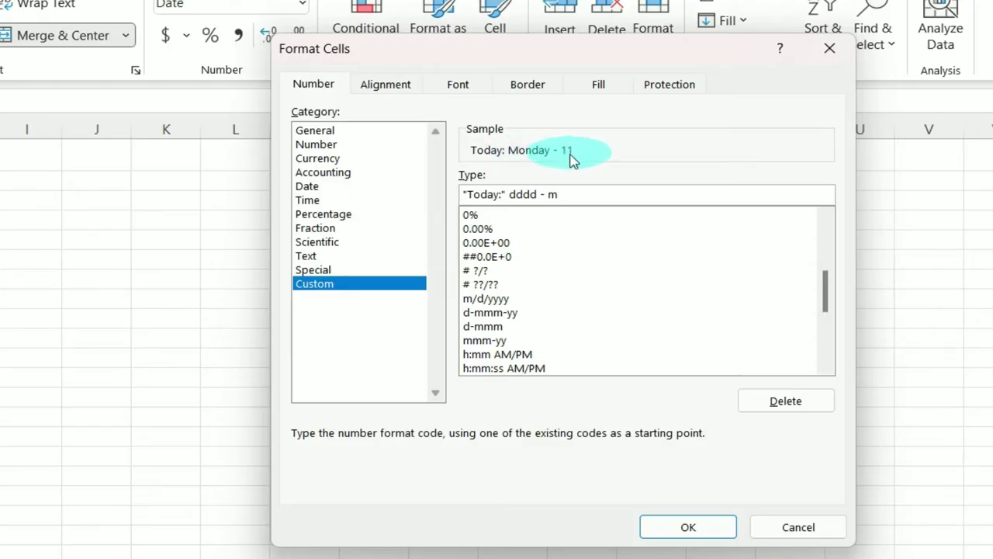
type("mm")
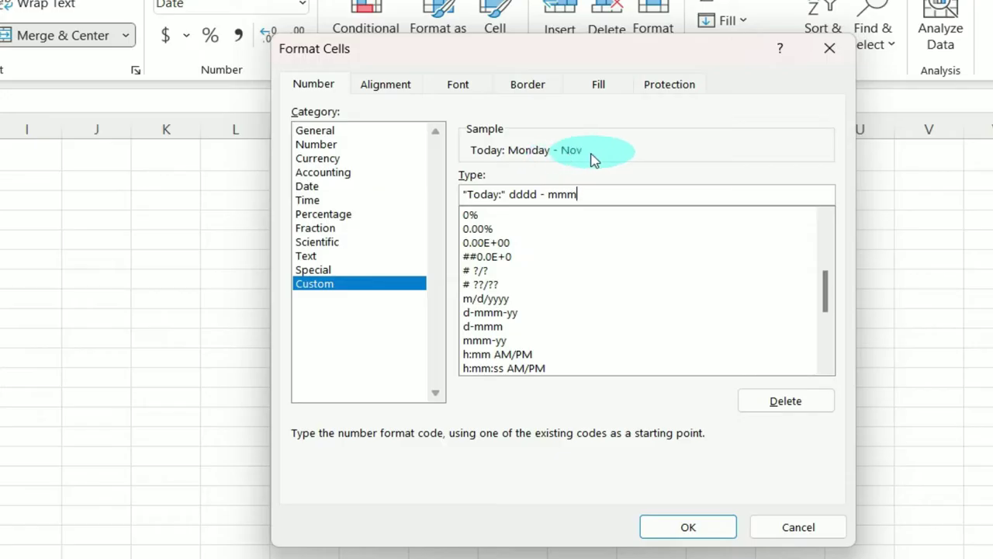
type("m")
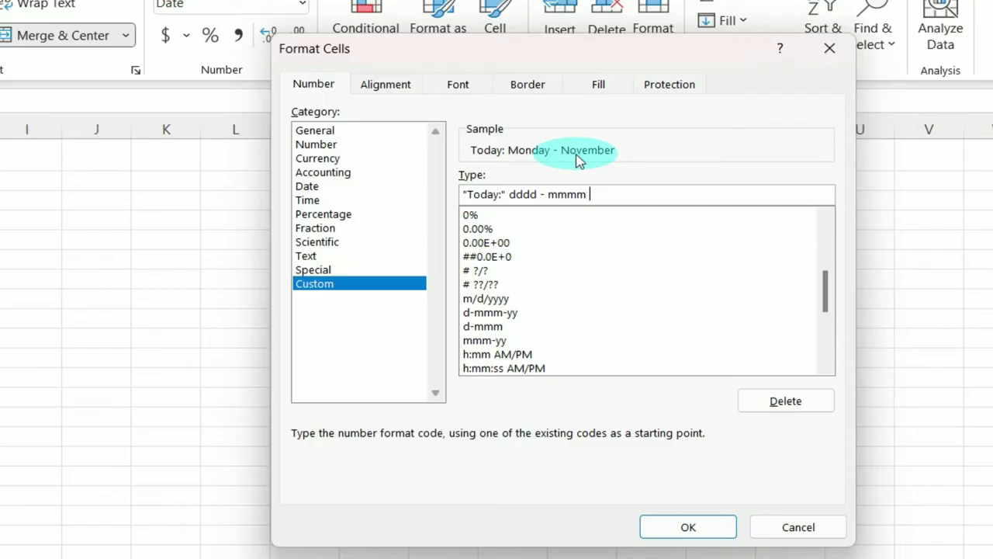
type(" dd")
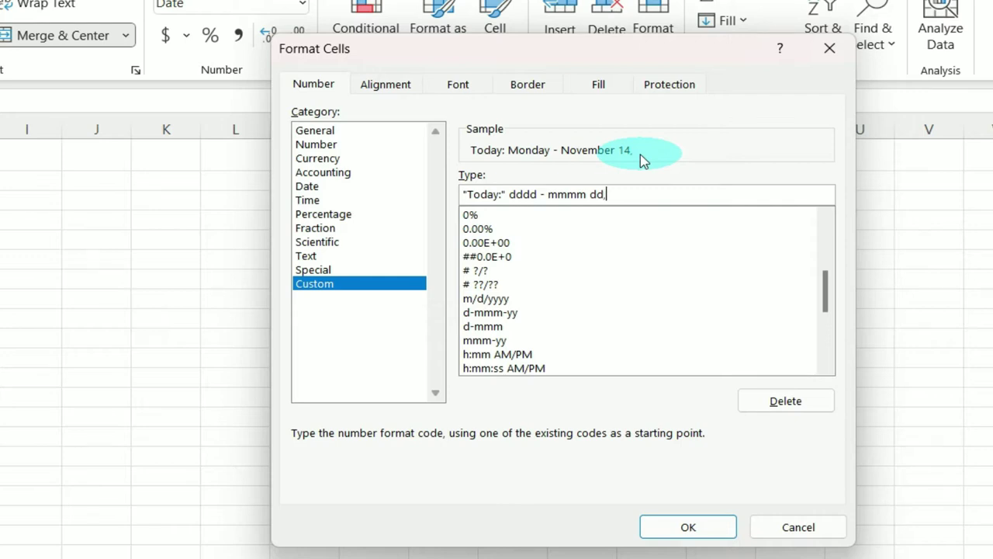
type(", yyyy")
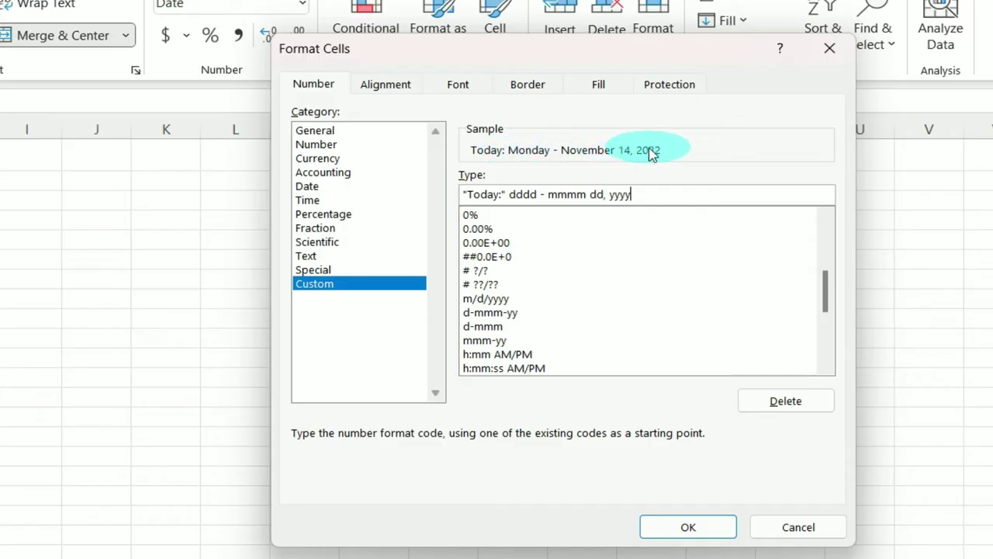
left_click(683, 528)
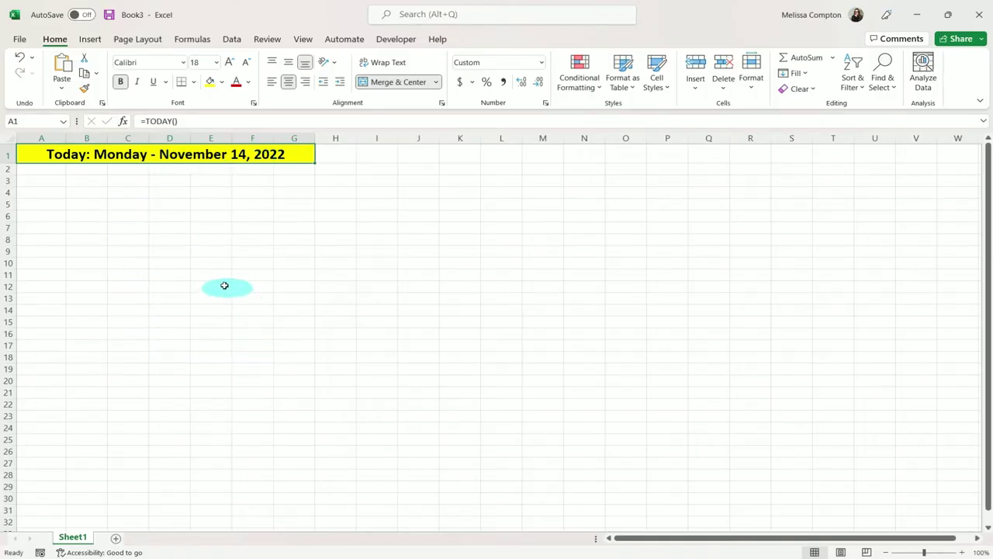
Step: Set the width of columns A through G to 15.5
left_click(42, 140)
left_click_drag(42, 140, 292, 137)
right_click(292, 146)
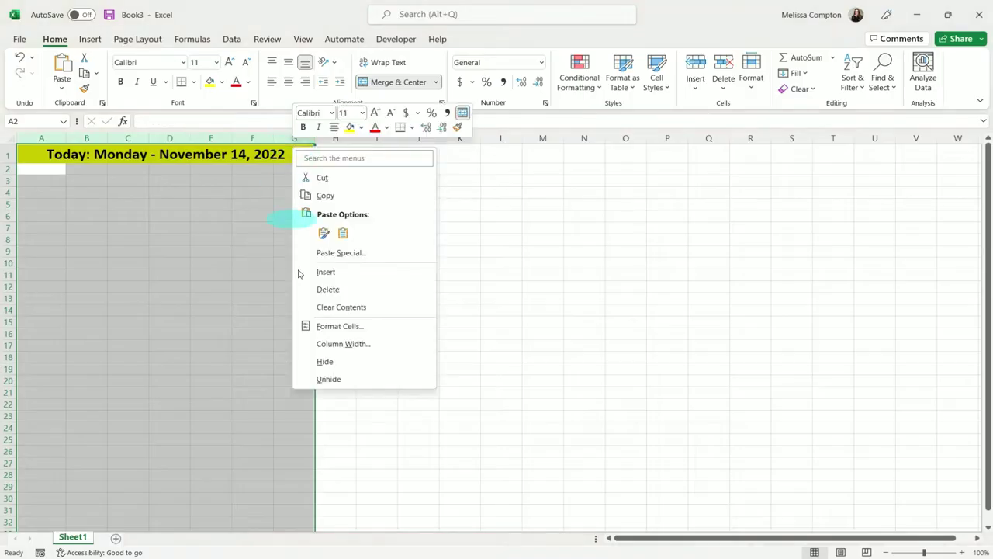
left_click(329, 344)
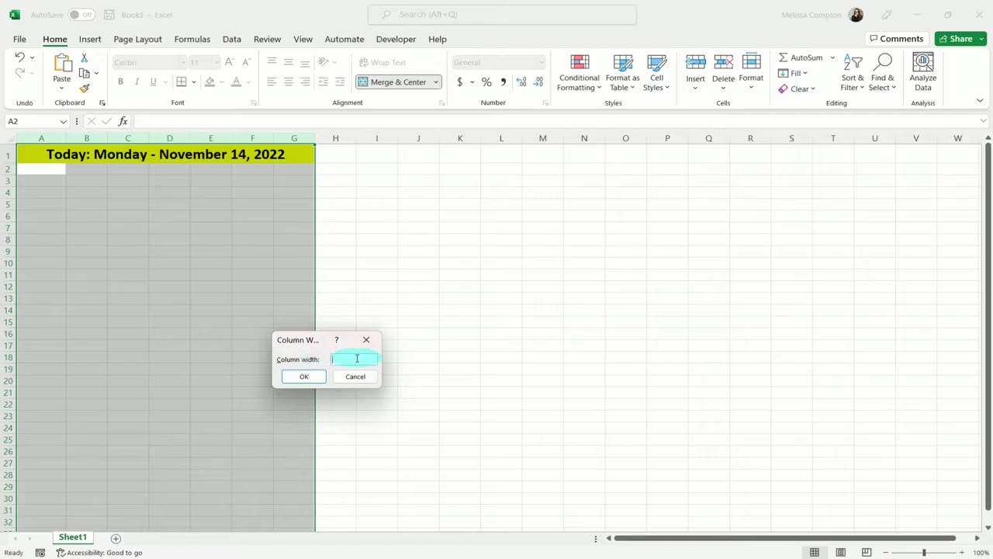
type("15.5")
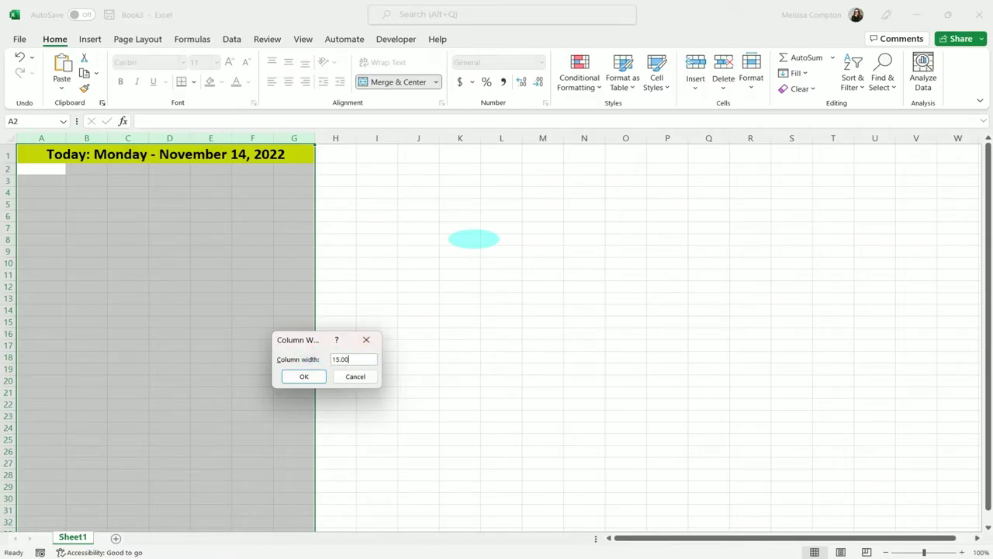
left_click(293, 377)
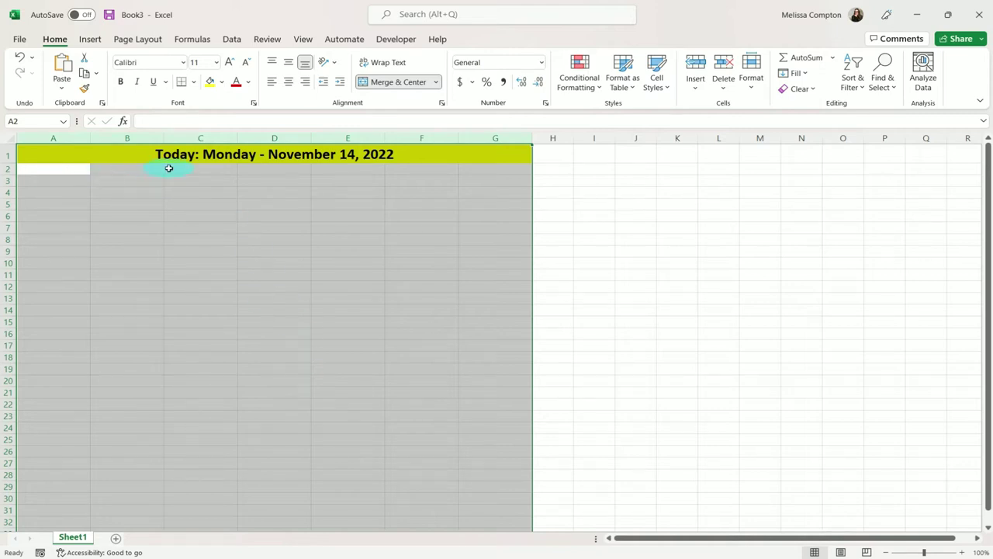
Step: Enter 2022 as the calendar year in cell C3, leaving row 2 blank
left_click(9, 170)
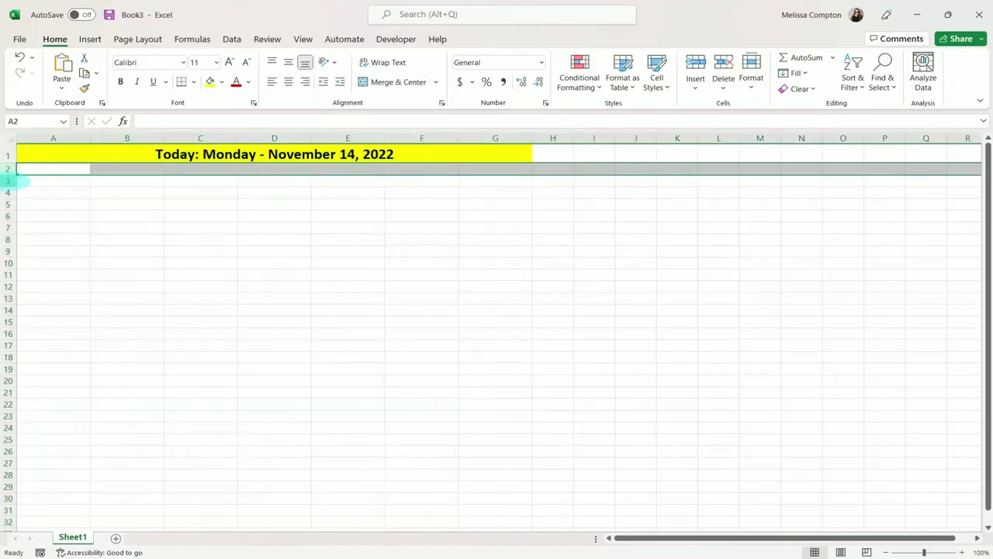
left_click(190, 183)
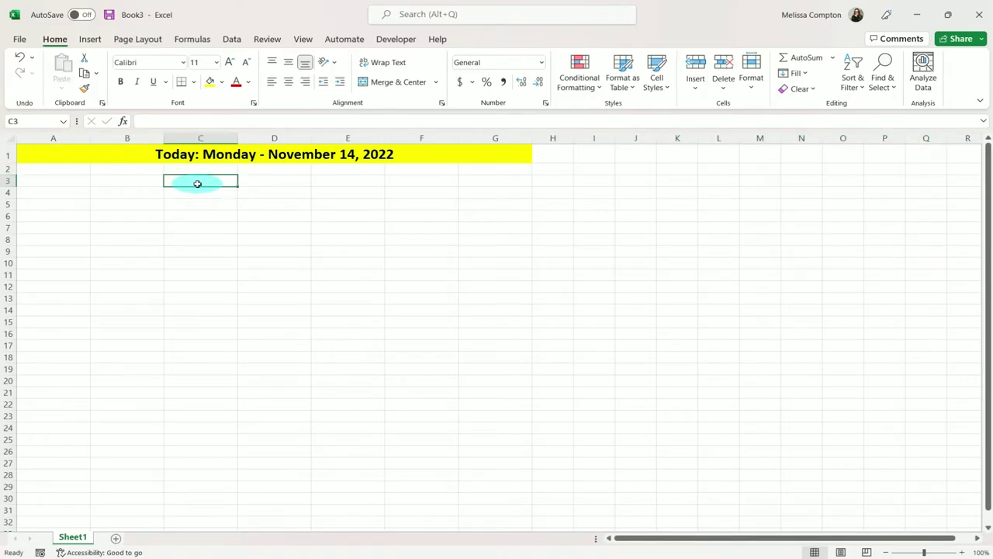
type("2022")
key("Tab")
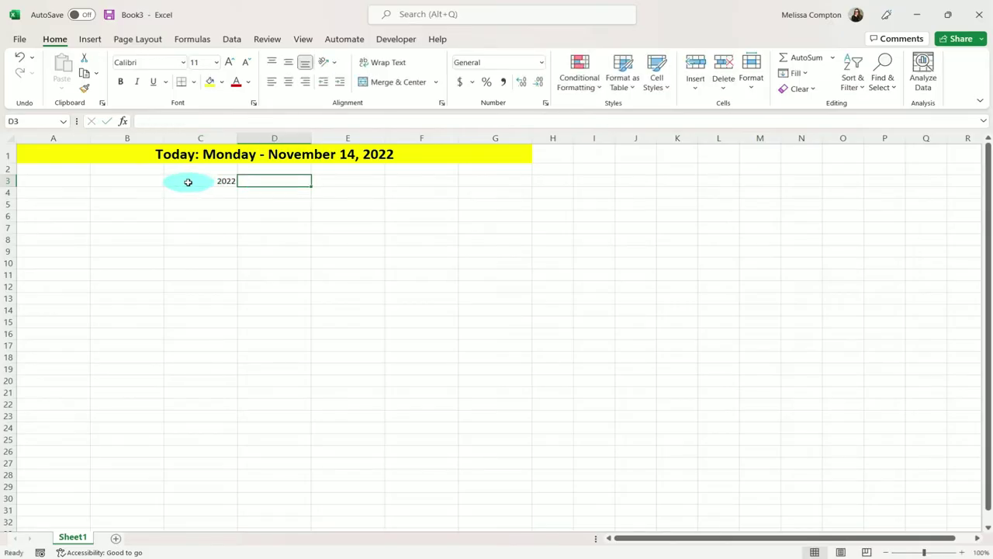
left_click(188, 181)
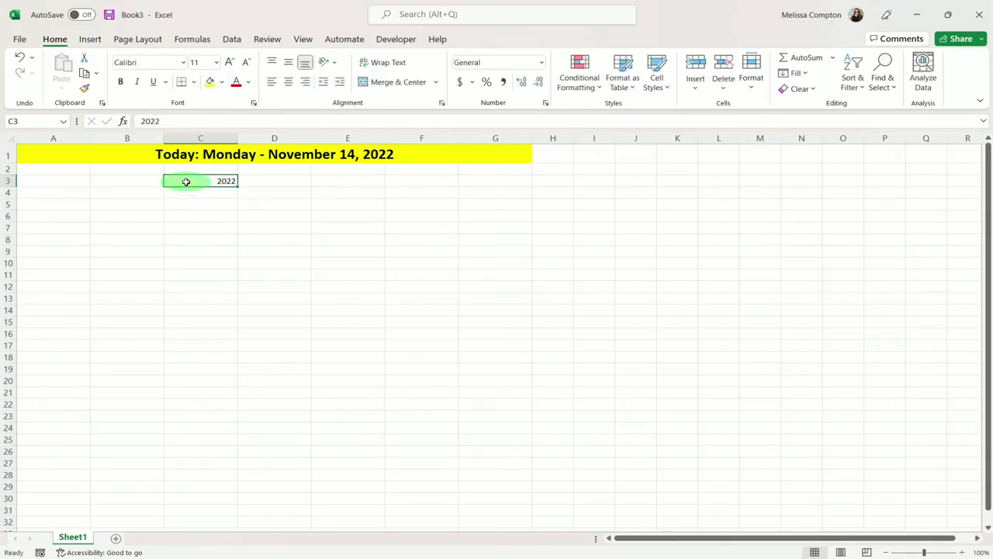
Step: Merge and center the year across cells C3:E3 and enlarge its font size to 24
left_click_drag(186, 182, 370, 182)
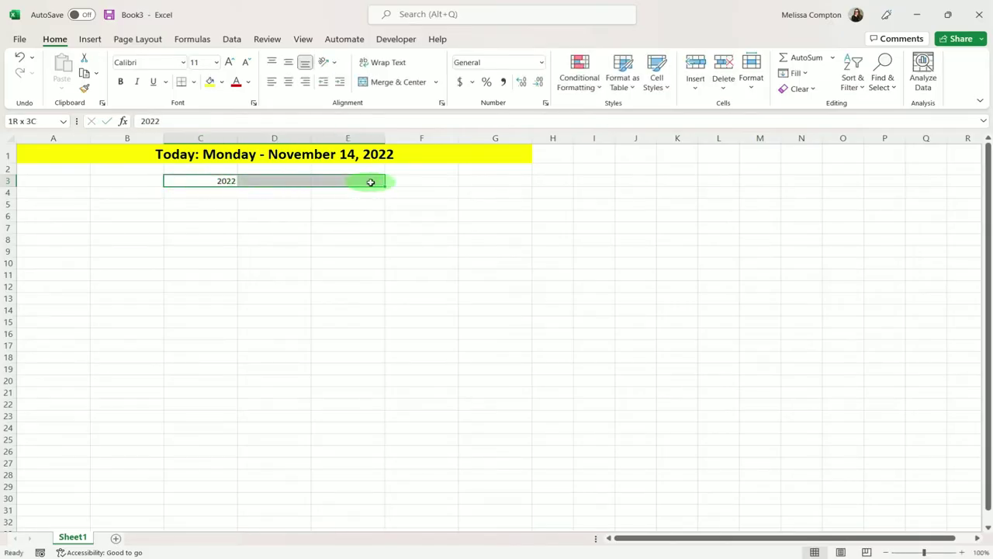
left_click(385, 83)
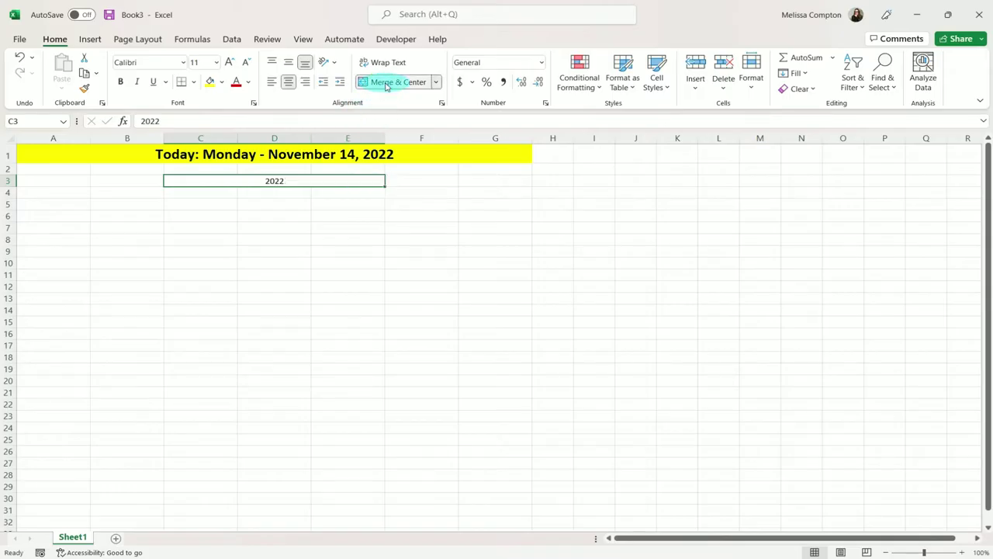
left_click(229, 62)
left_click(229, 62)
left_click(228, 63)
left_click(229, 62)
left_click(229, 62)
left_click(229, 62)
left_click(229, 62)
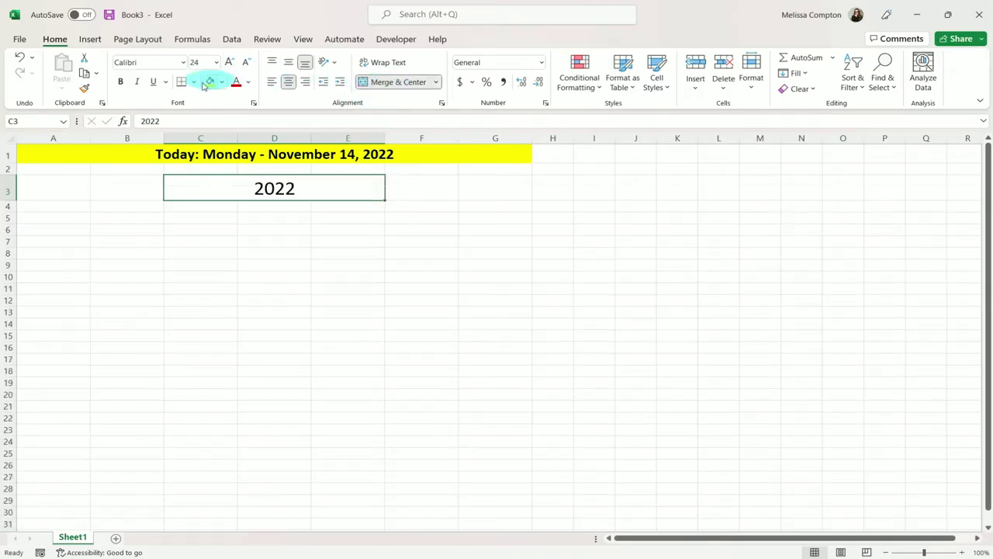
Step: Make the merged year cell bold and give it the lightest green theme fill
left_click(120, 81)
left_click(221, 82)
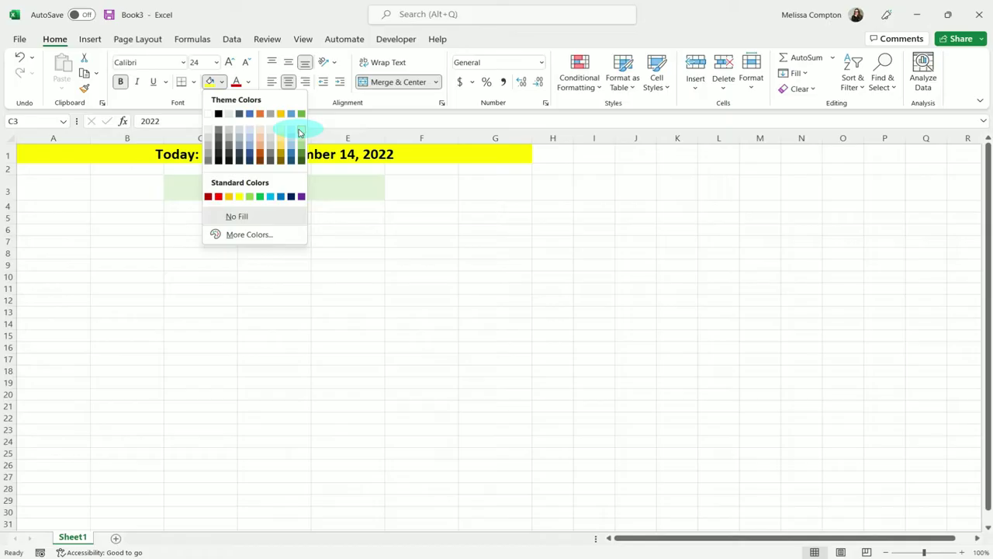
left_click(300, 132)
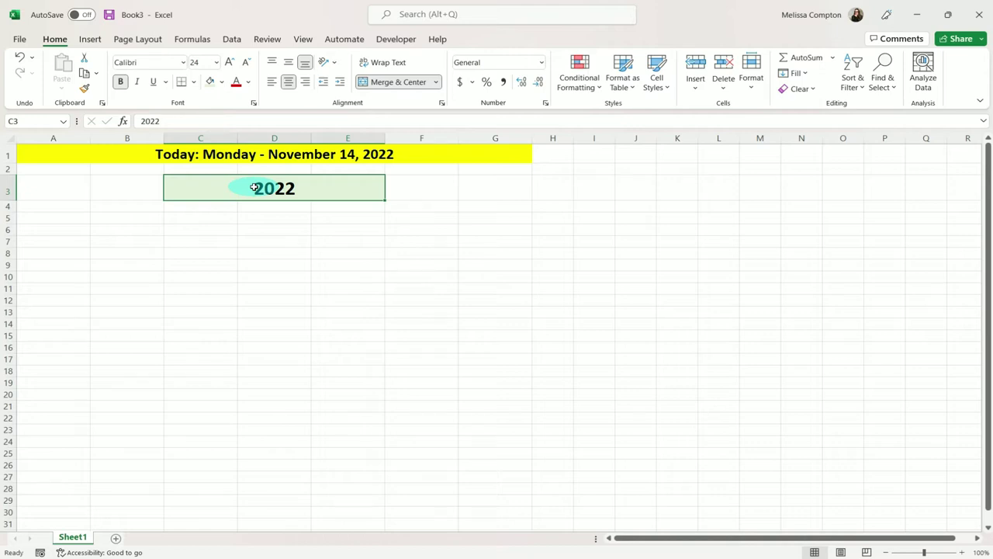
Step: Apply the custom number format "Year" General to the merged year cell
key("ctrl+1")
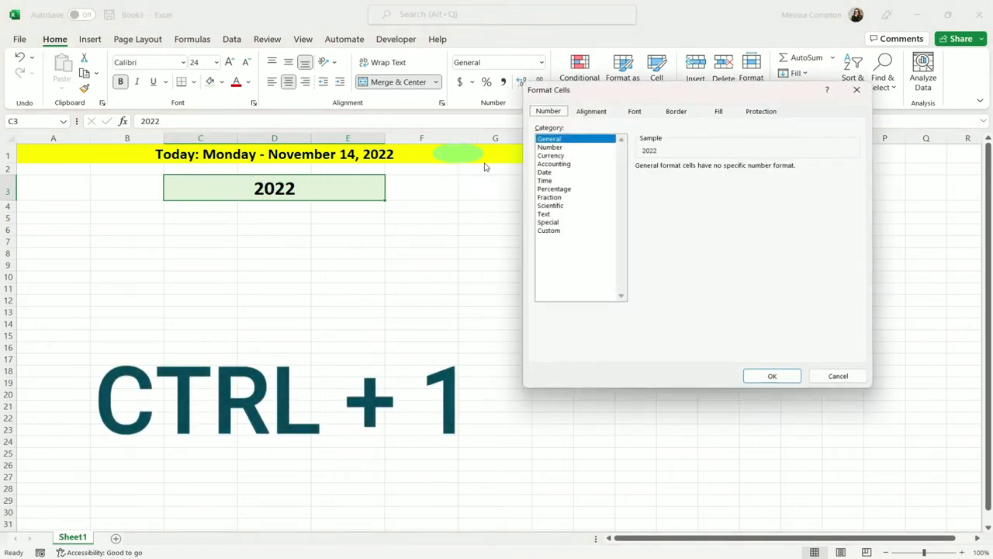
left_click(547, 230)
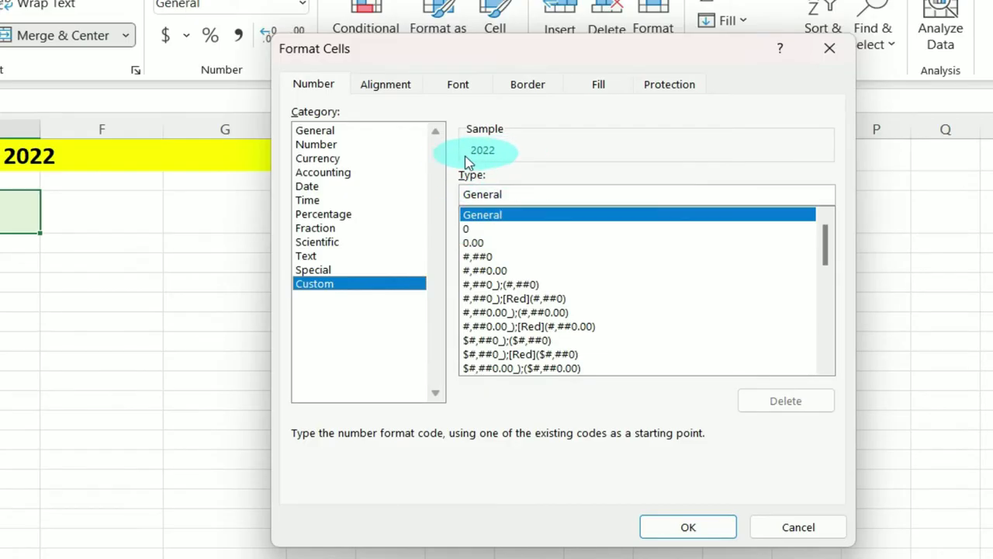
left_click(464, 194)
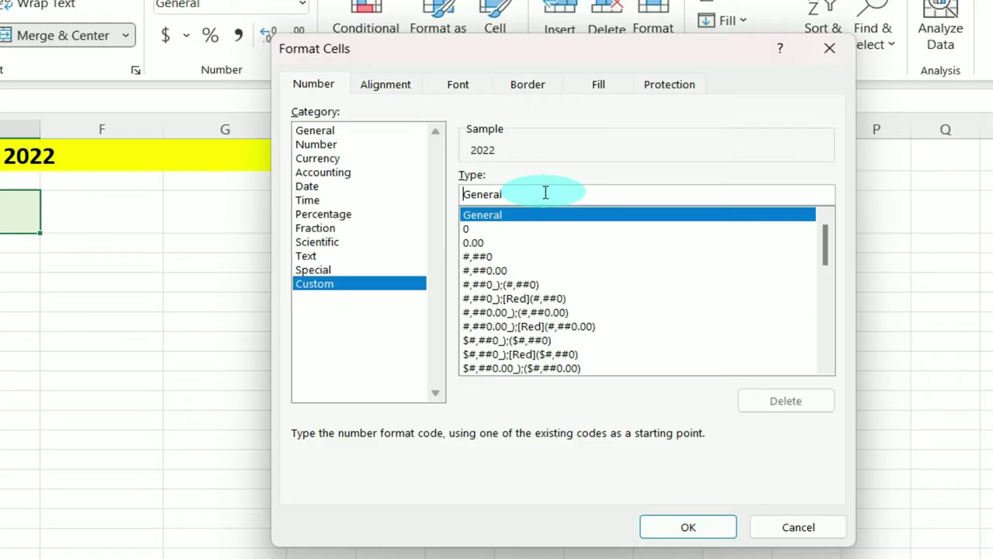
type("\"Year\"")
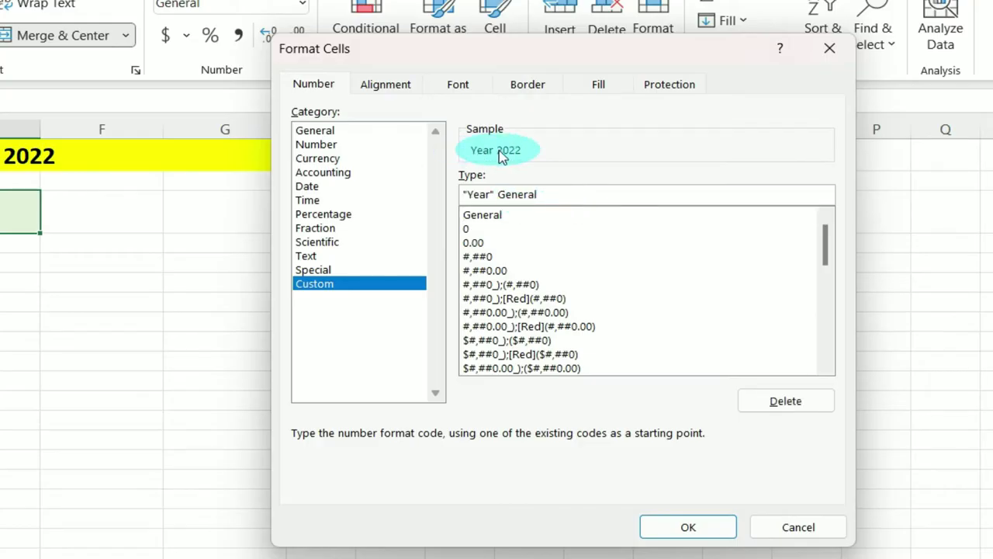
left_click(677, 531)
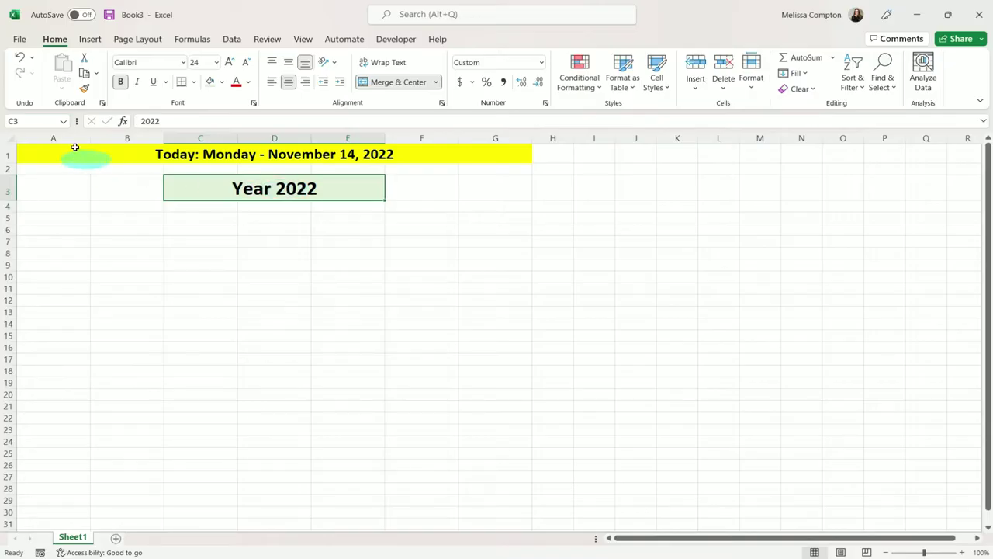
Step: Fill A4:G4 with the weekday names Sunday through Saturday, and format them centered and bold
left_click(55, 205)
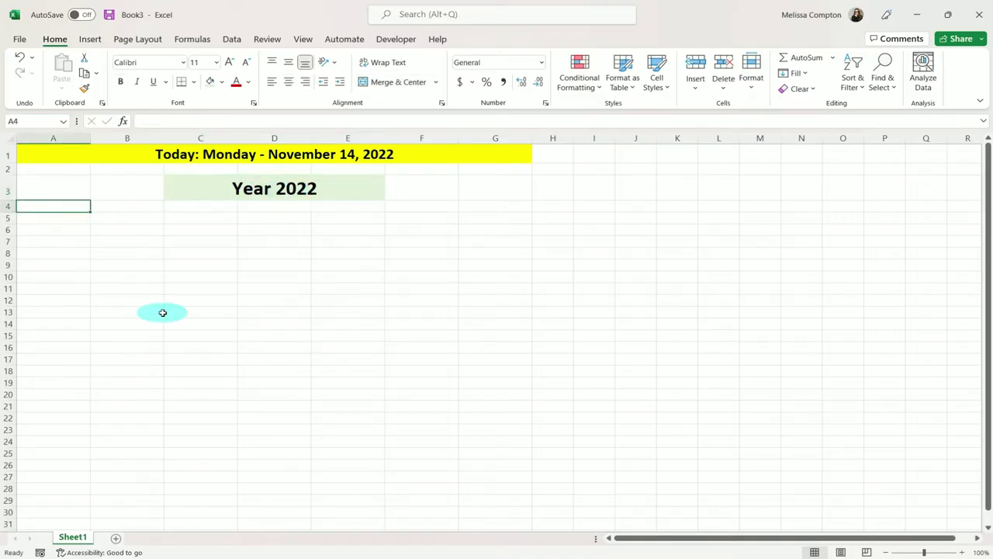
type("Sunday")
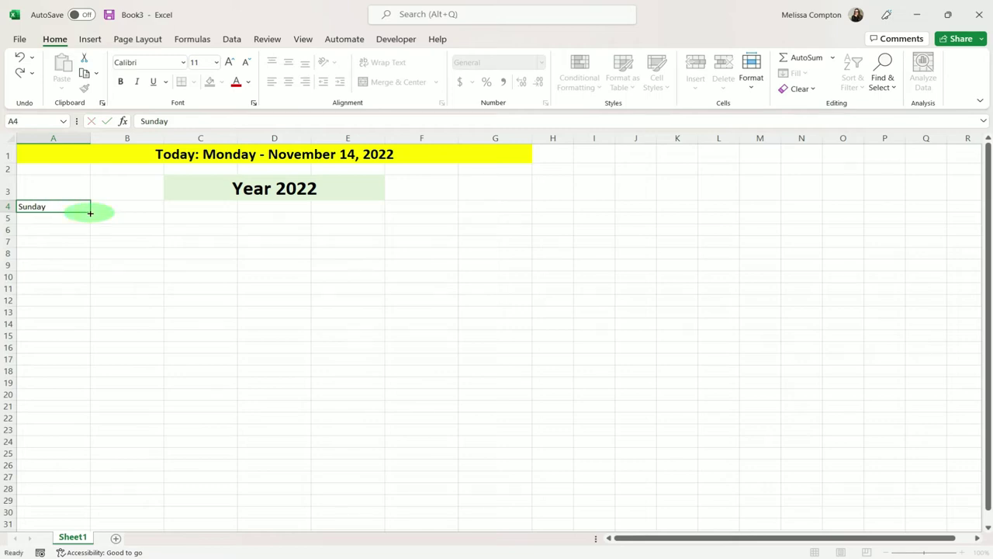
left_click_drag(90, 212, 521, 212)
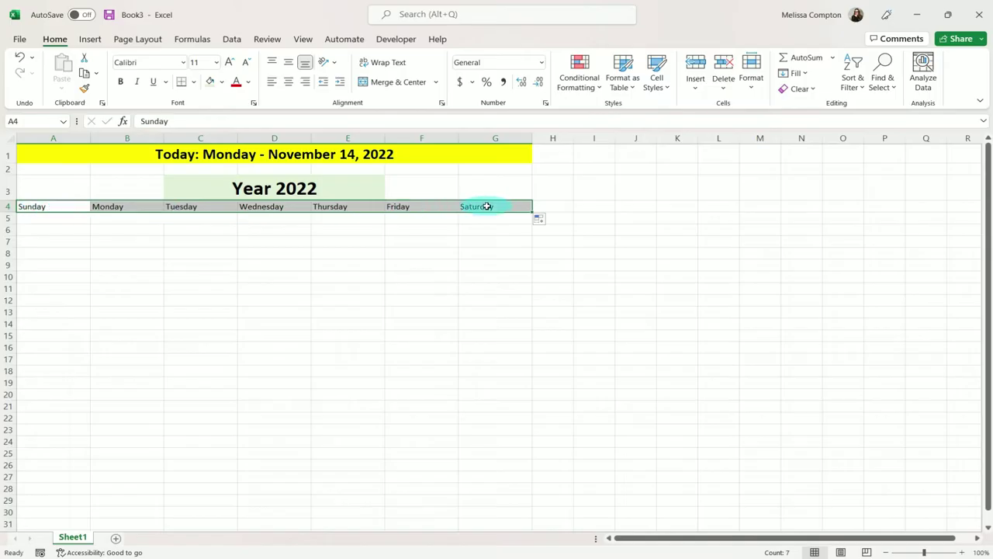
left_click(288, 83)
left_click(120, 82)
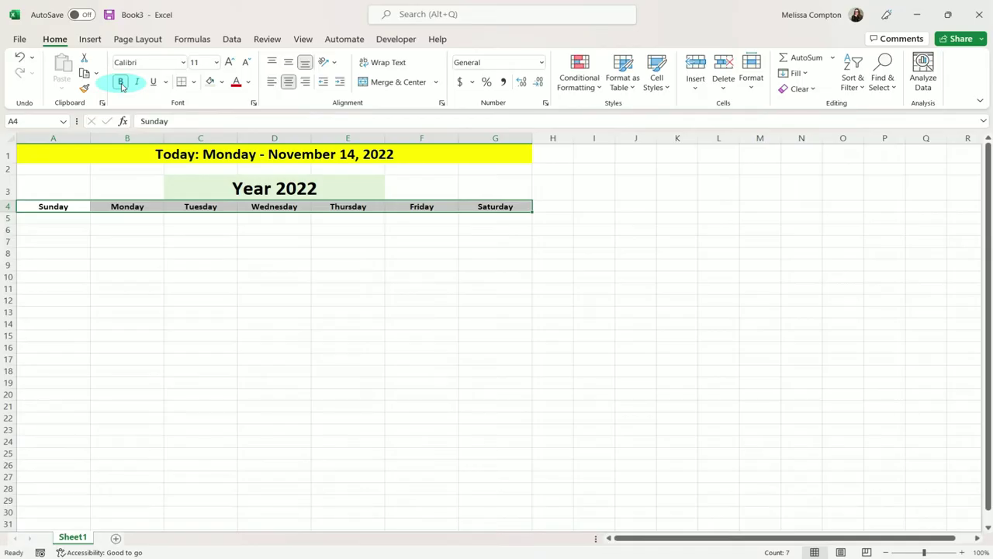
left_click(233, 184)
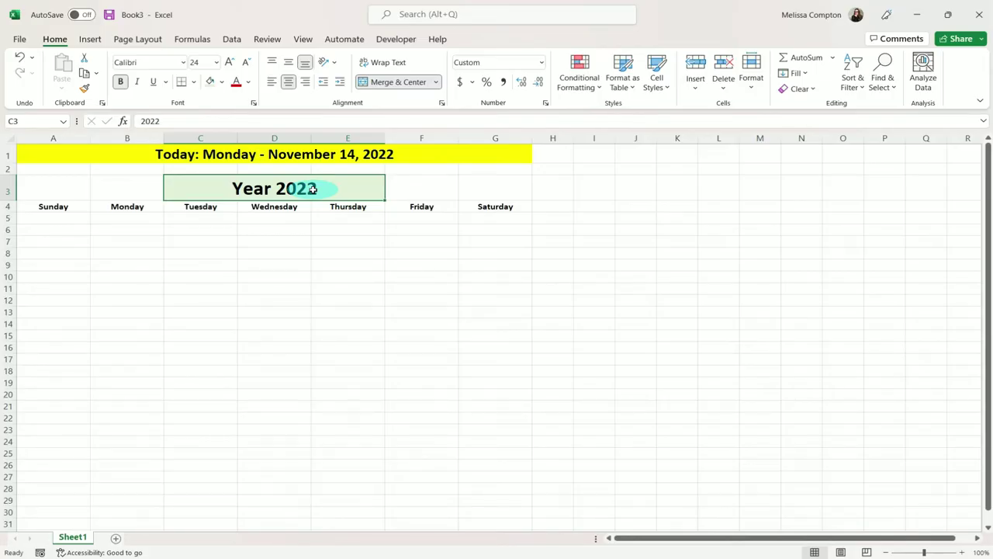
Step: Rename Sheet1 as Calendar and add a second sheet named Lists
double_click(73, 537)
type("Calendar")
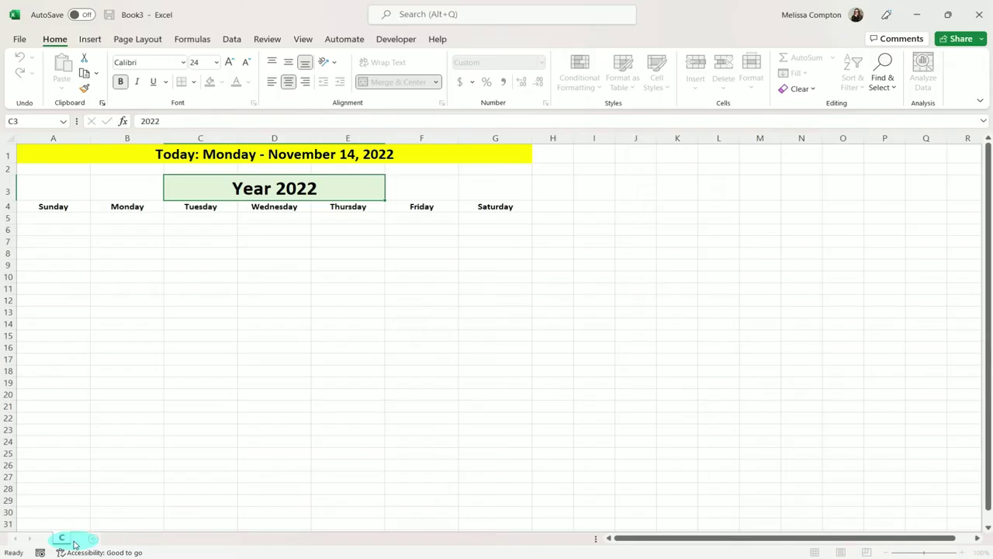
left_click(123, 538)
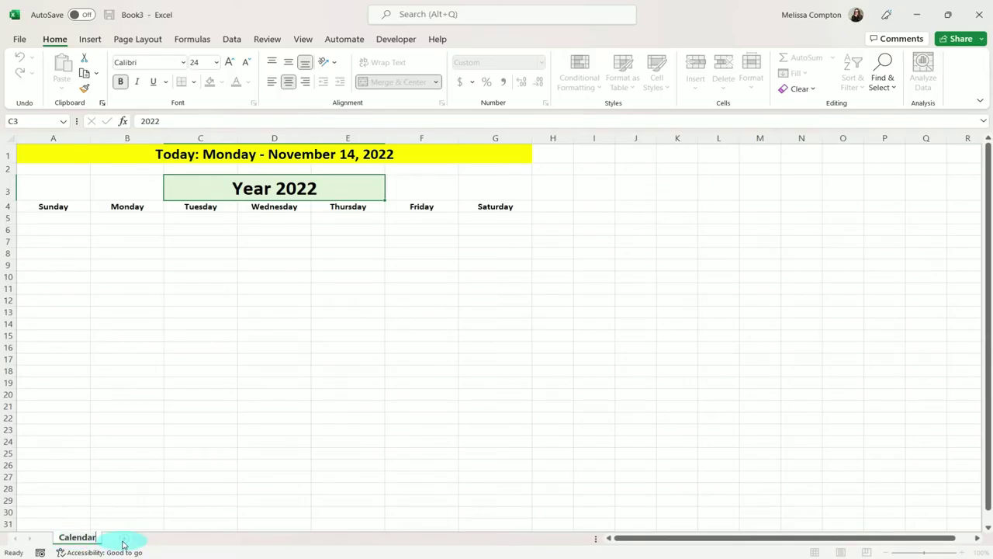
double_click(123, 537)
type("Li")
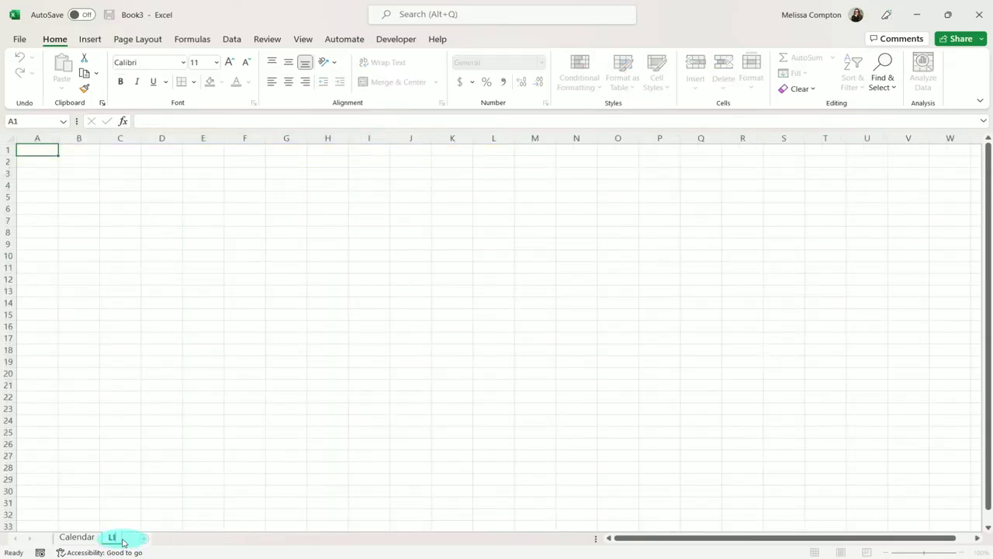
type("sts")
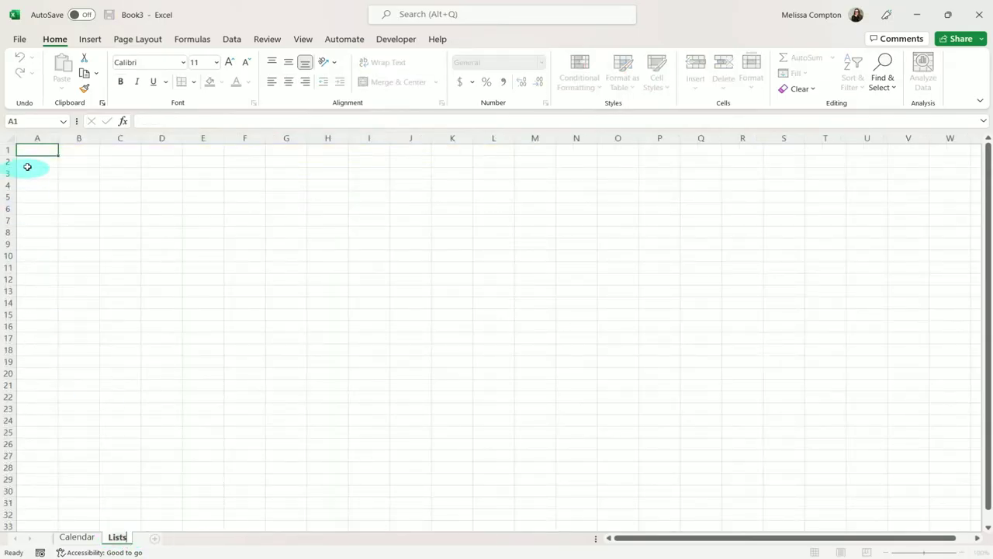
Step: On the Lists sheet, enter the heading Year in A1 and fill A2:A27 with the years 2015 through 2040
left_click(34, 151)
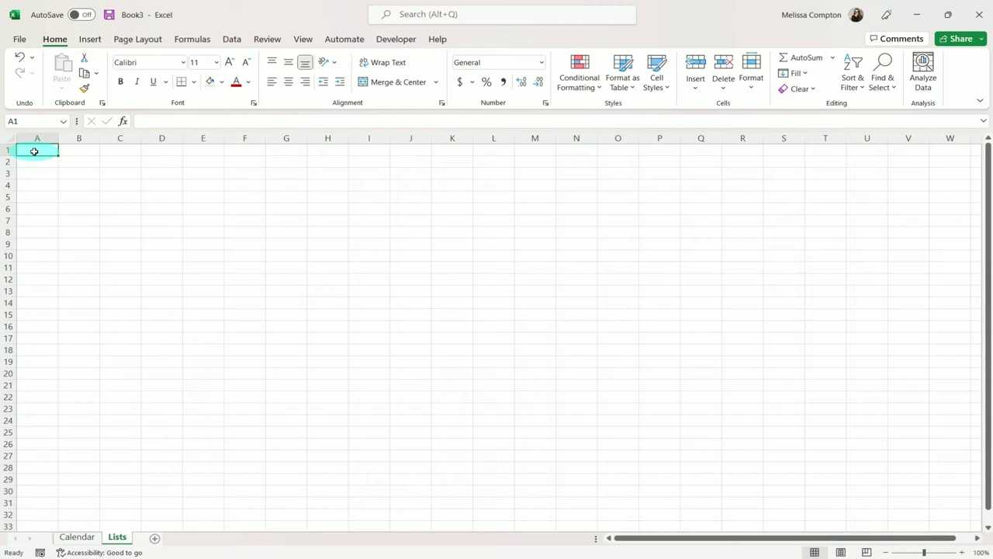
type("Year")
key("Return")
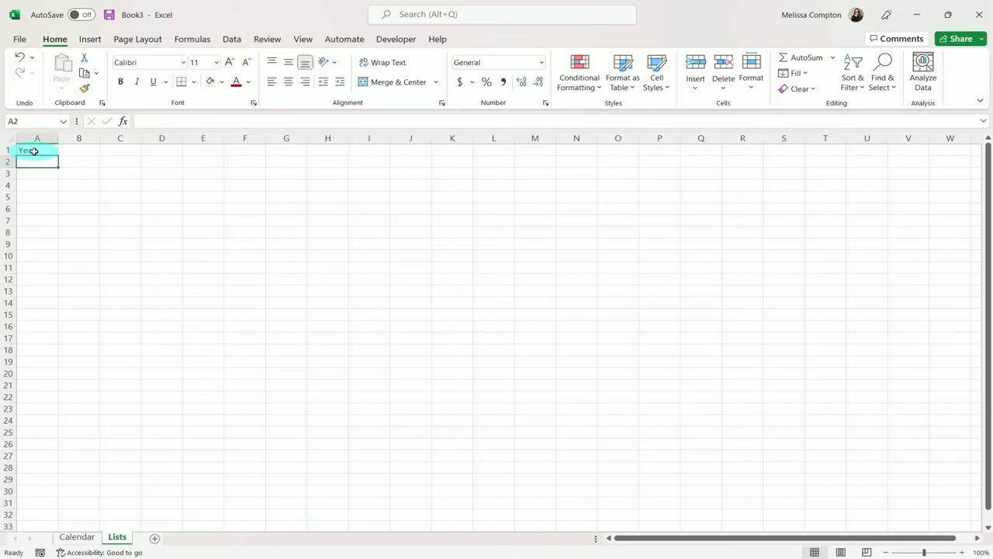
type("2")
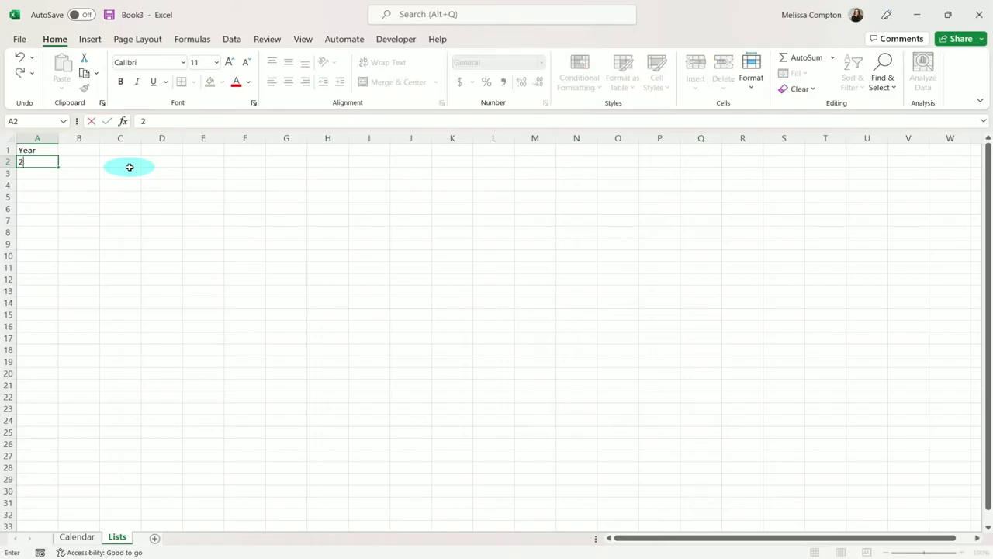
type("015")
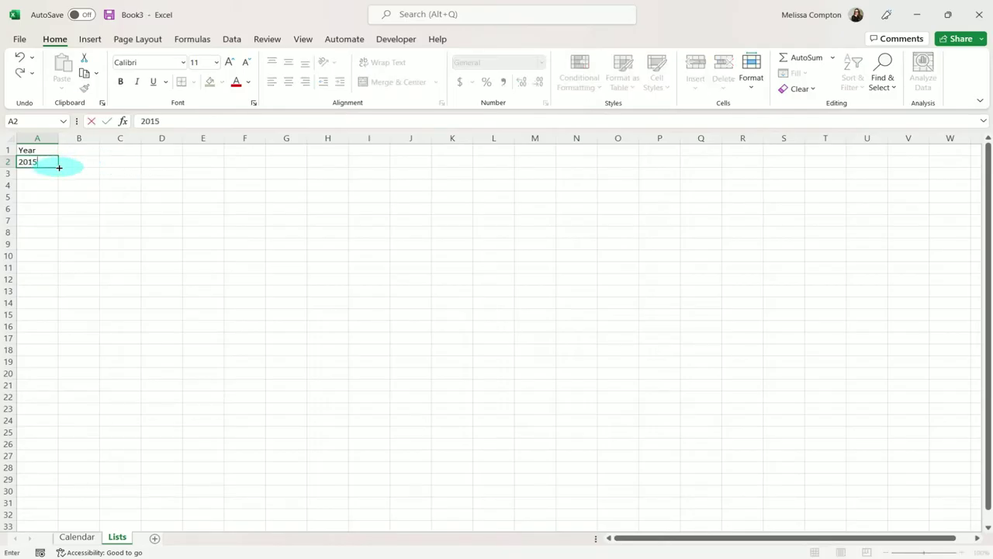
key("ctrl")
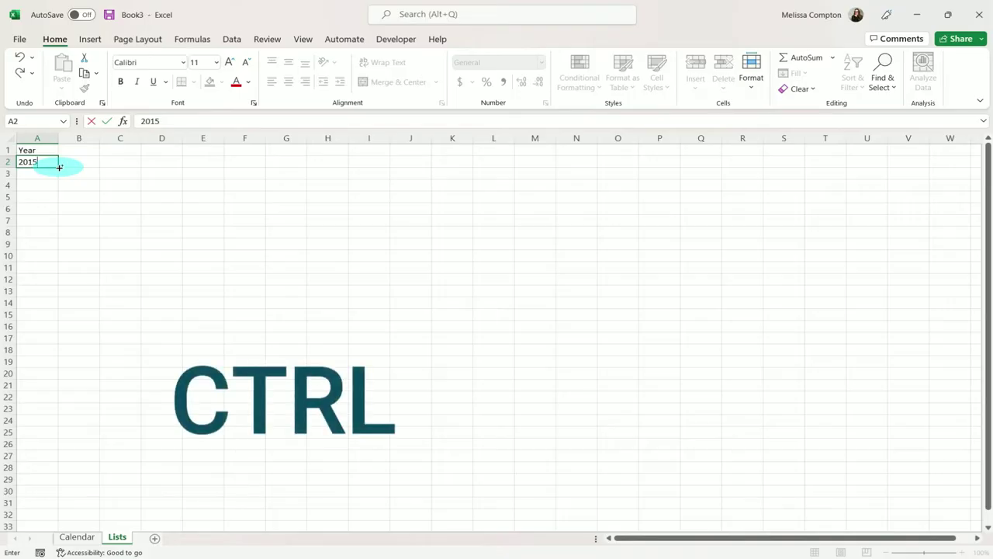
left_click_drag(59, 167, 78, 329)
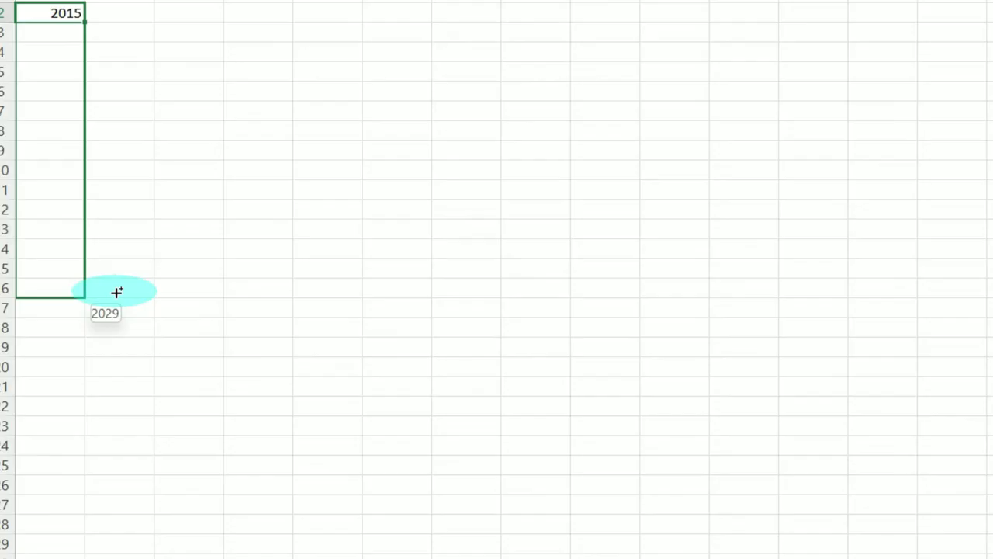
left_click_drag(116, 292, 93, 516)
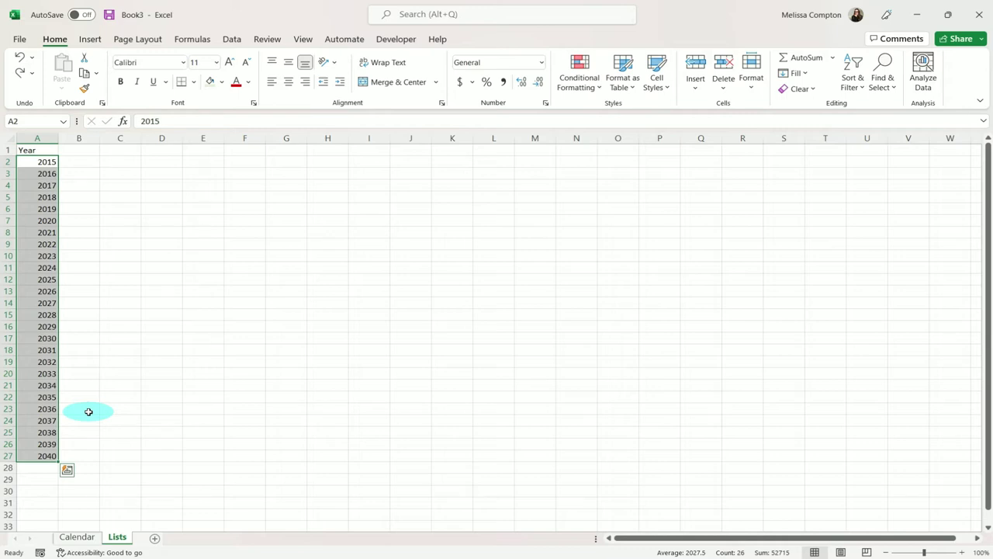
Step: Convert the year list in A1:A27 into a table with headers
left_click(31, 150)
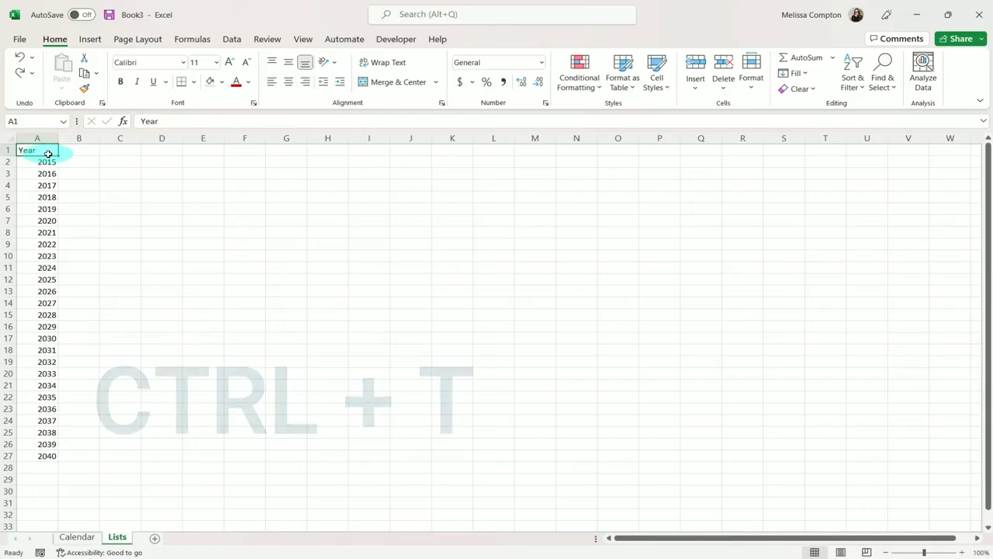
key("ctrl+t")
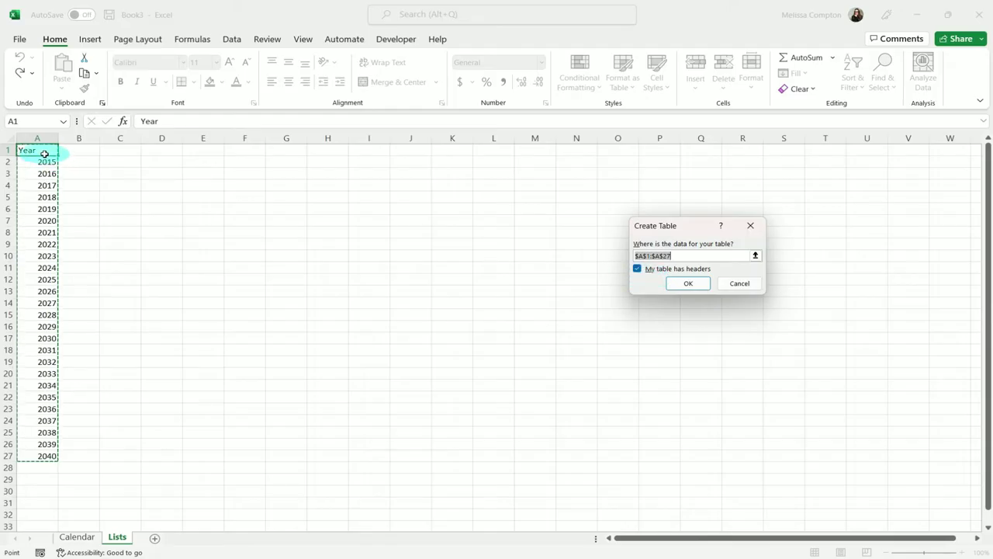
left_click(688, 284)
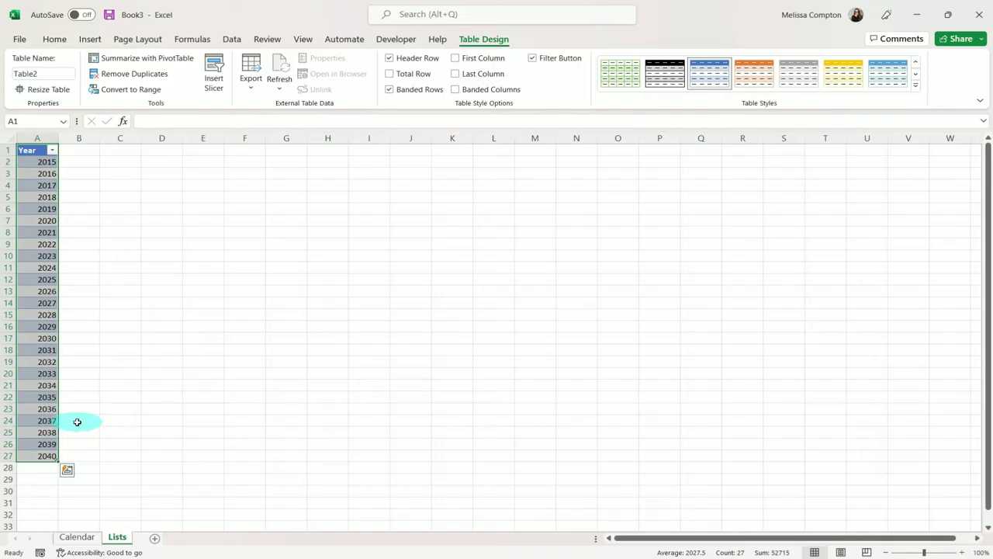
Step: On the Calendar sheet, set the data validation of the year cell C3 to allow a list with an in-cell dropdown
key("ctrl+Page_Up")
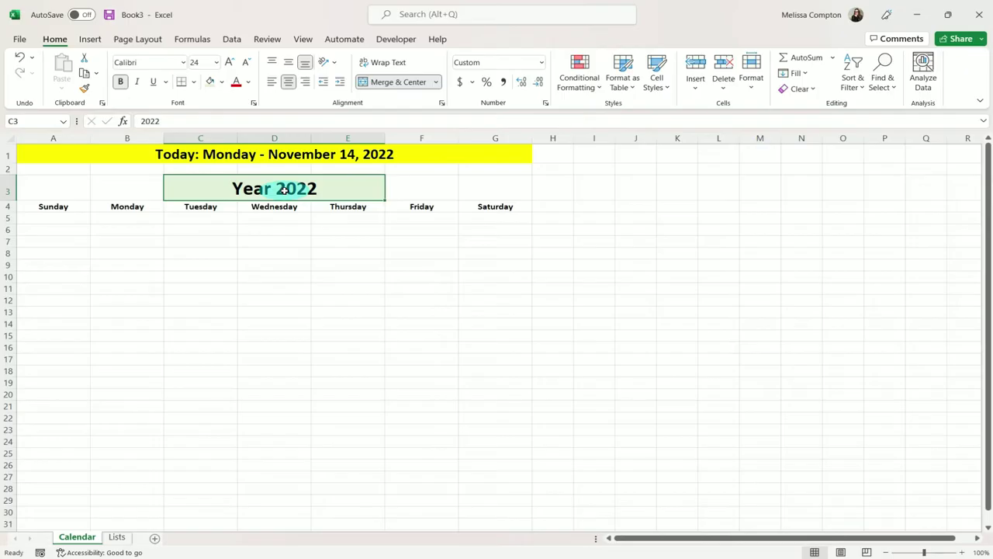
left_click(232, 39)
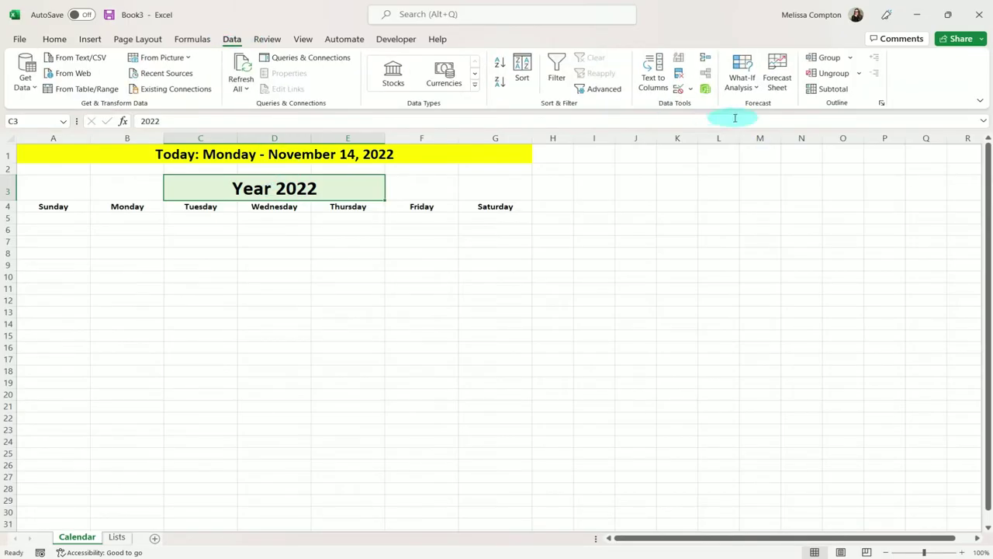
left_click(689, 89)
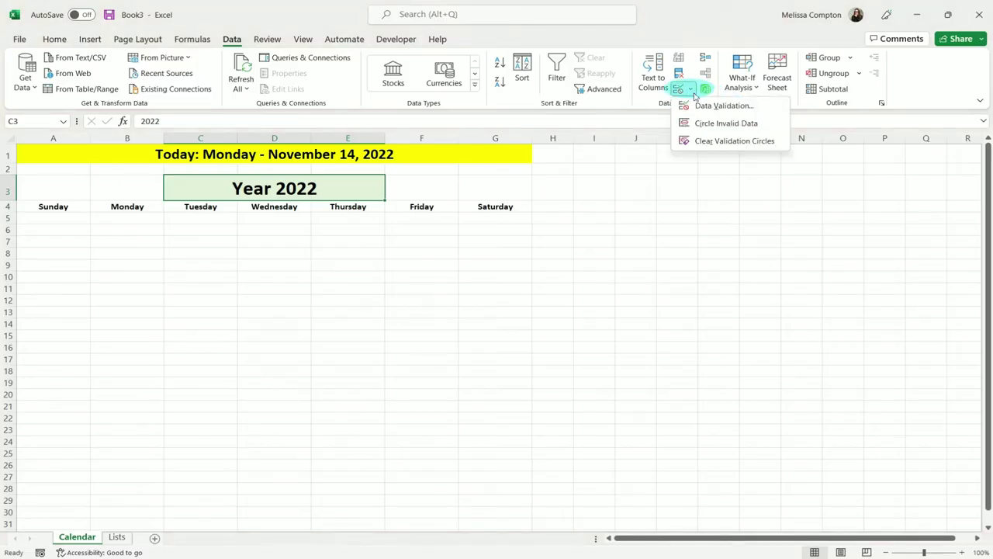
left_click(722, 105)
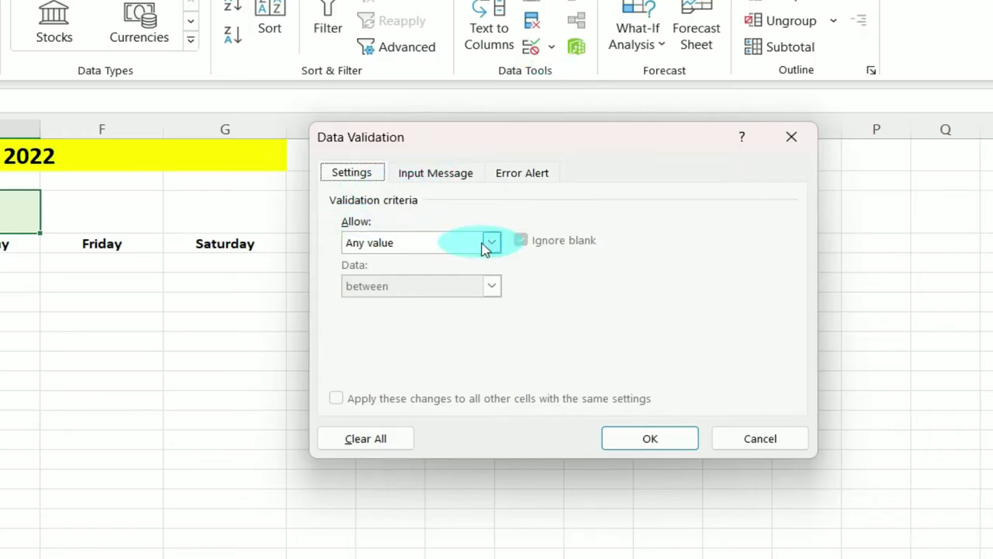
left_click(485, 247)
left_click(395, 309)
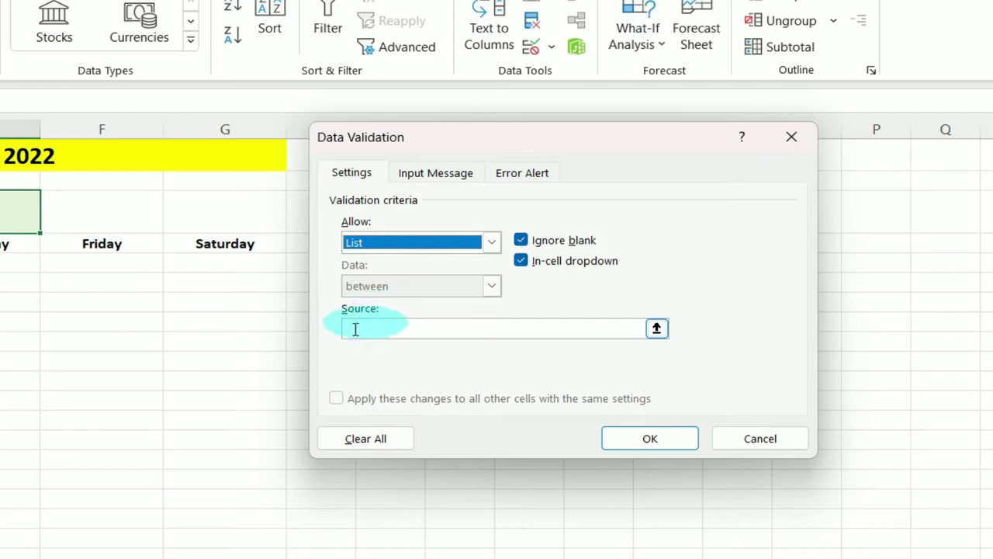
Step: Set the validation source to column A of the Lists sheet (=Lists!$A:$A), and check the entries in the year dropdown
left_click(357, 327)
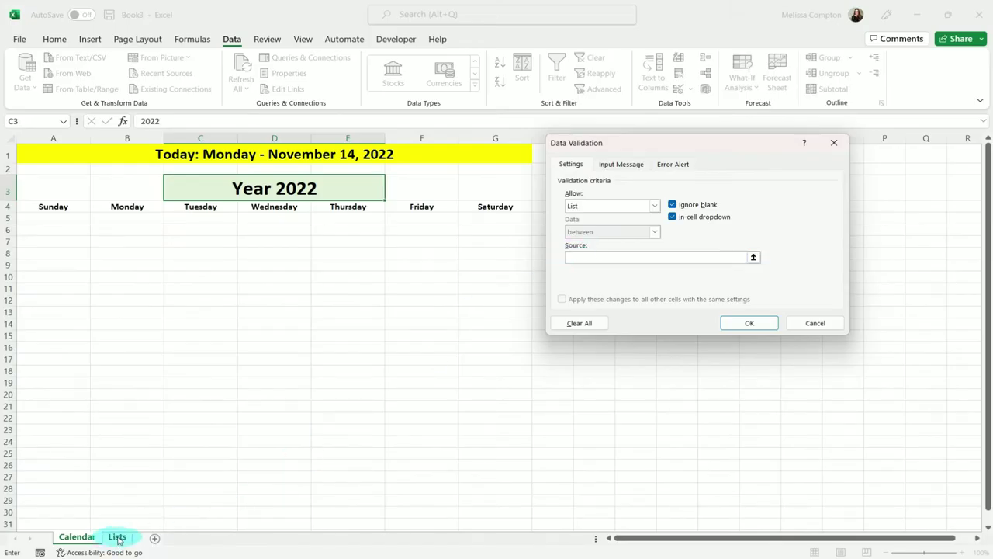
left_click(118, 537)
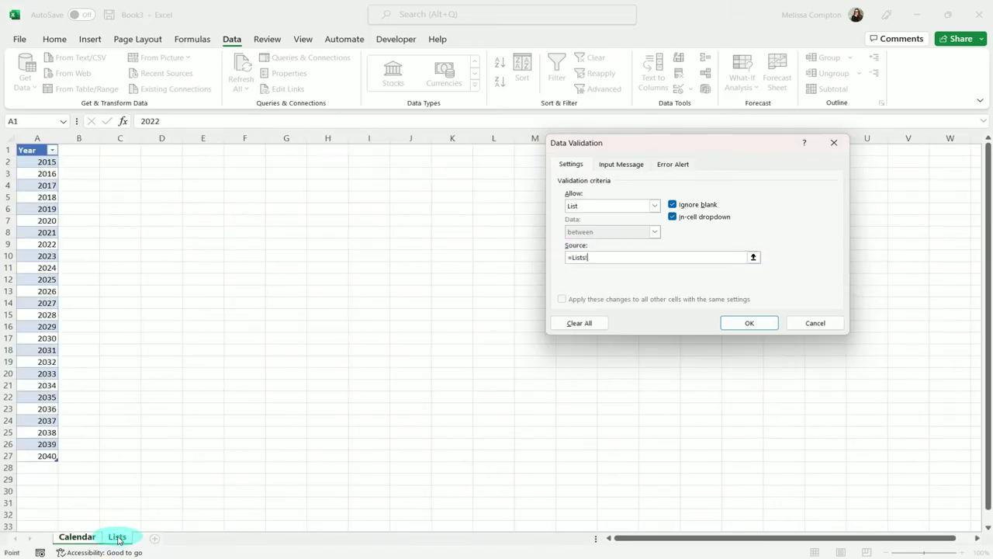
left_click(35, 138)
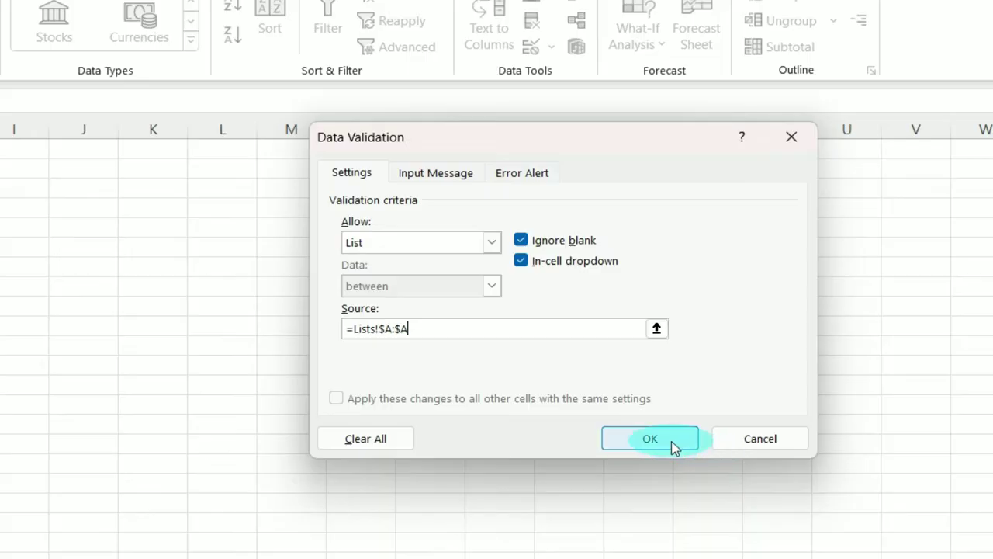
left_click(650, 438)
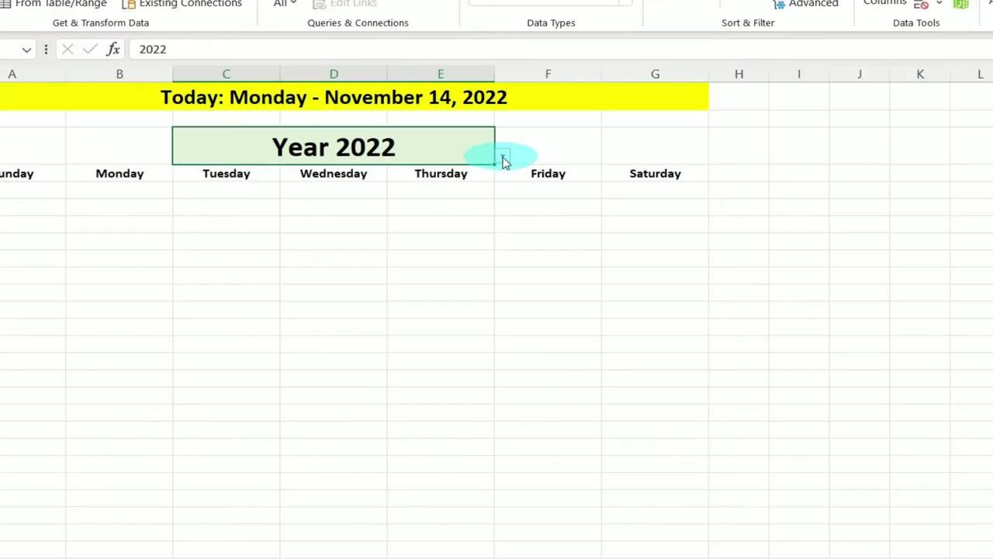
left_click(53, 230)
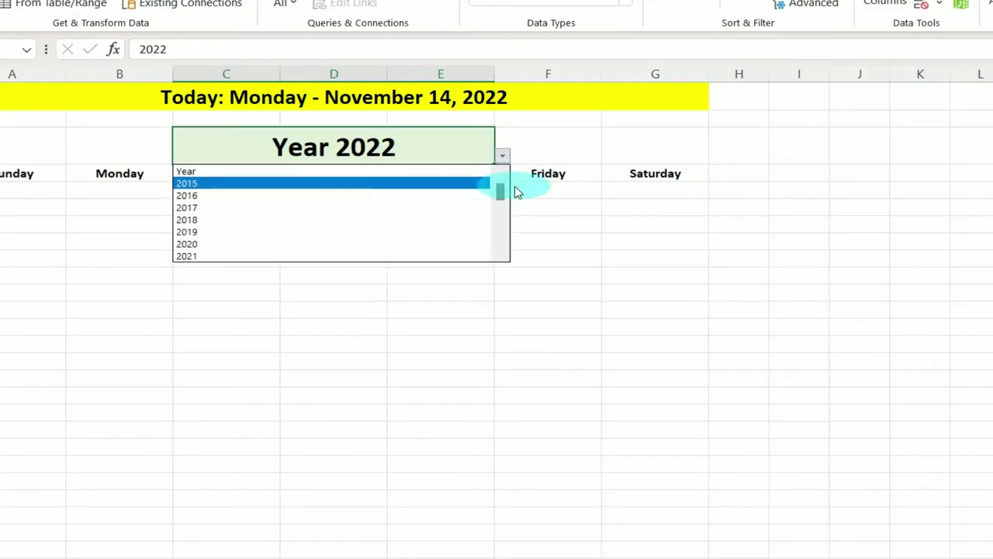
left_click_drag(499, 193, 507, 259)
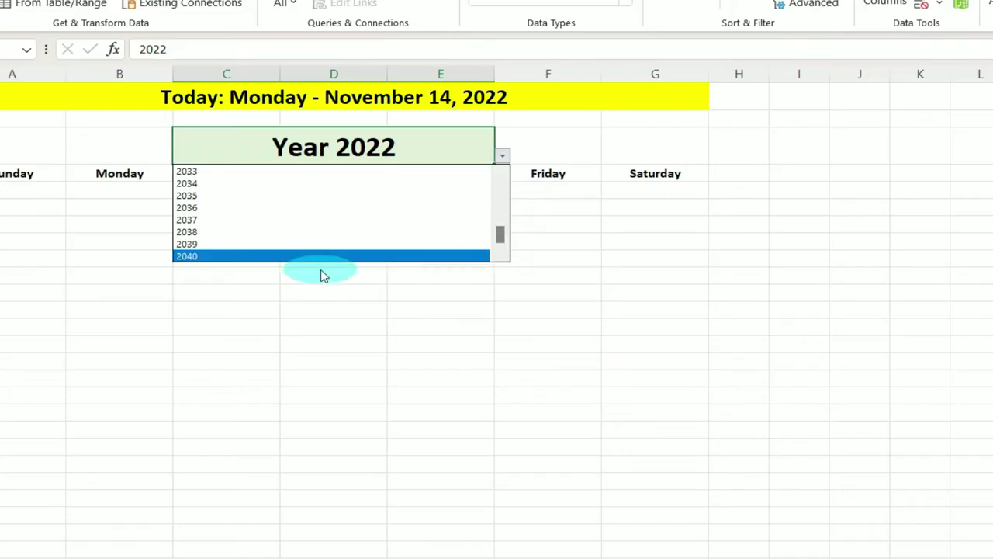
left_click(503, 155)
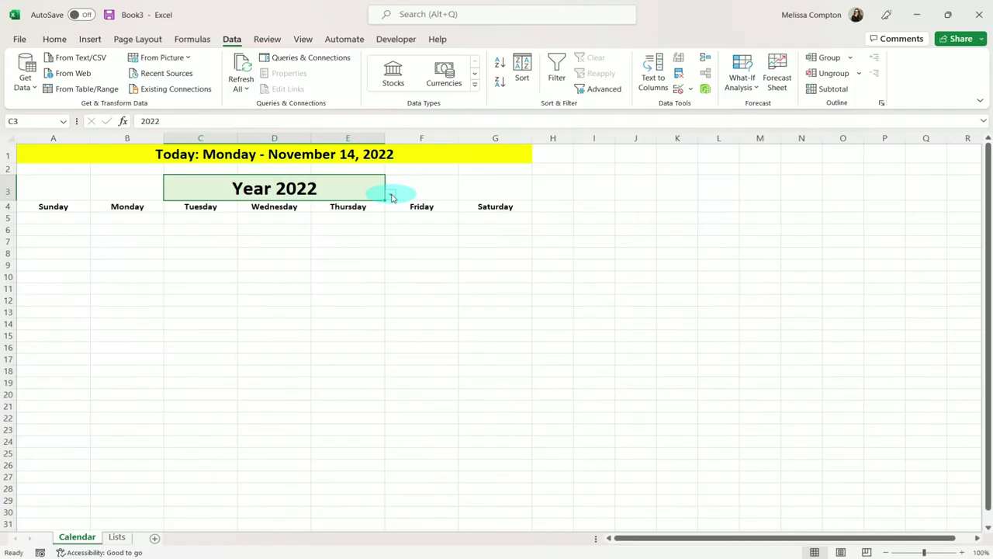
Step: Extend the year table on the Lists sheet through 2045, and check the added years in the Calendar sheet's year dropdown
left_click(117, 536)
left_click(45, 467)
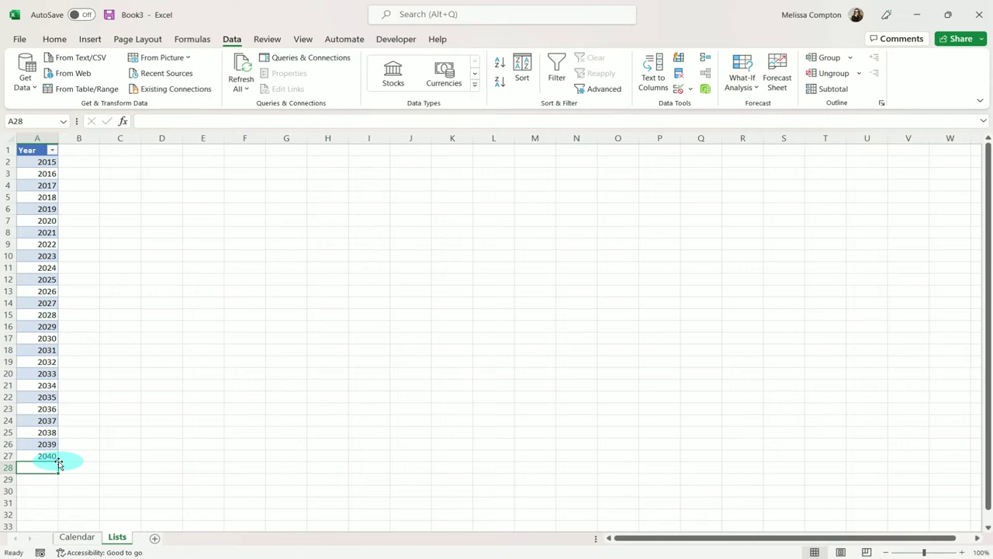
left_click(48, 457)
key("ctrl")
left_click_drag(57, 461, 56, 516)
left_click(76, 536)
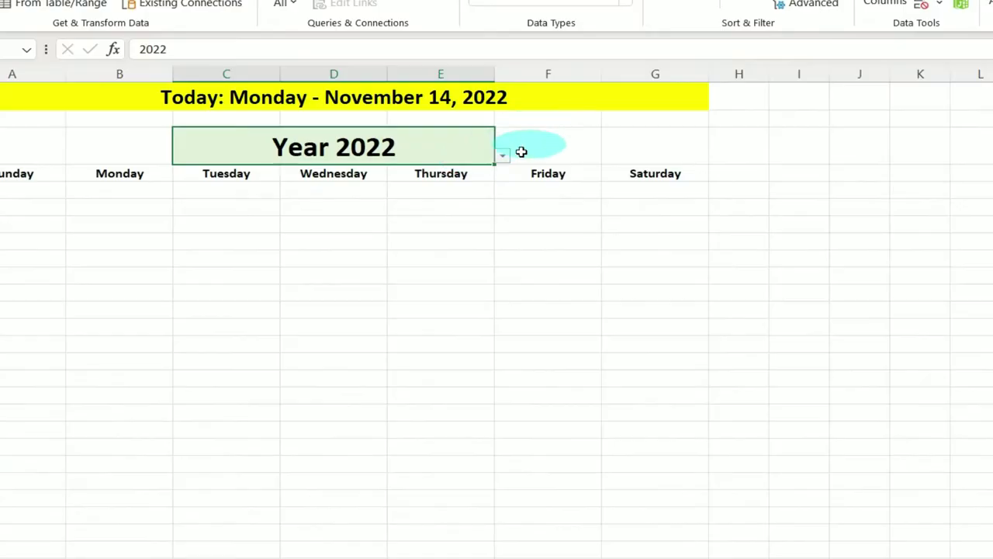
left_click(501, 154)
left_click_drag(501, 191, 500, 236)
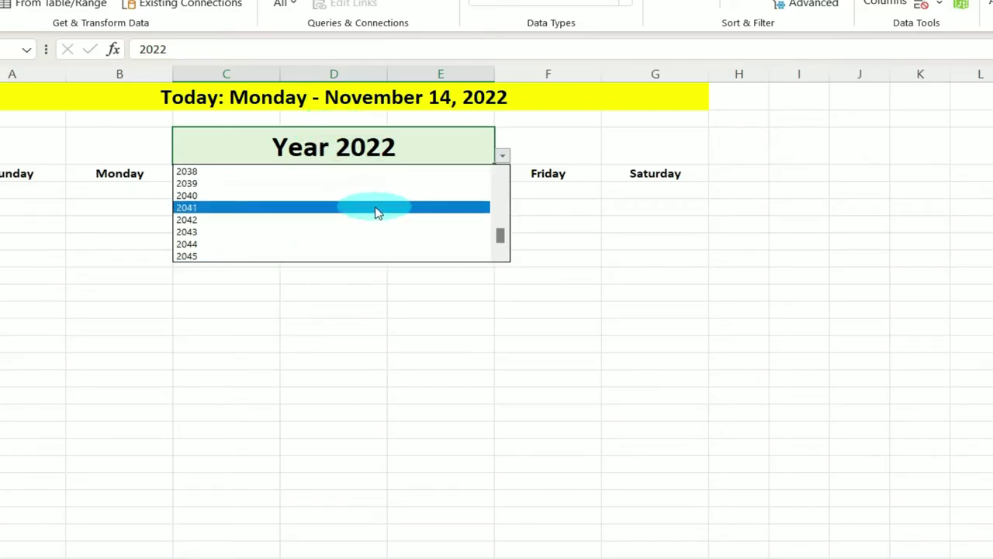
left_click(504, 156)
Step: Enter the formula =DATE(C3,1,1) in A5 to give January 1 of the chosen year
left_click(29, 191)
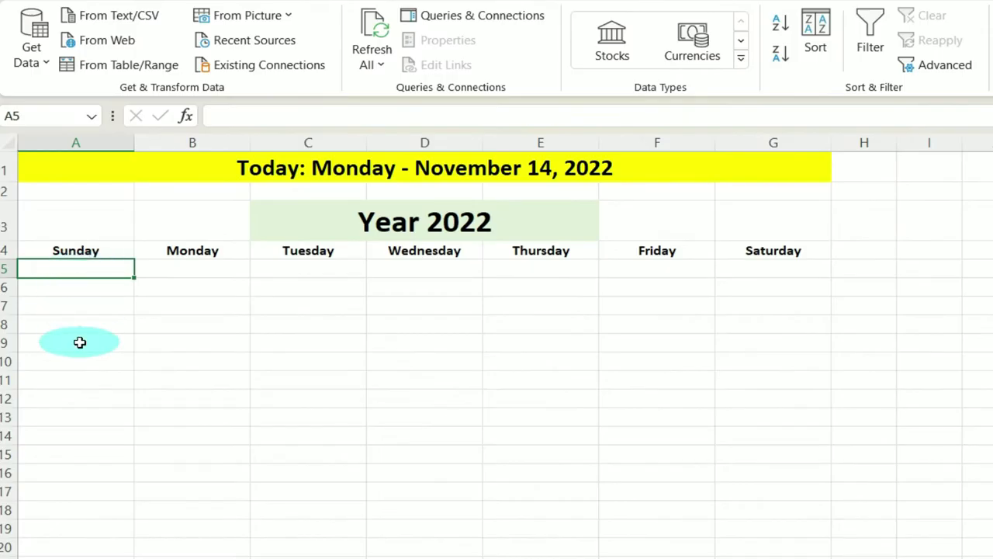
type("=")
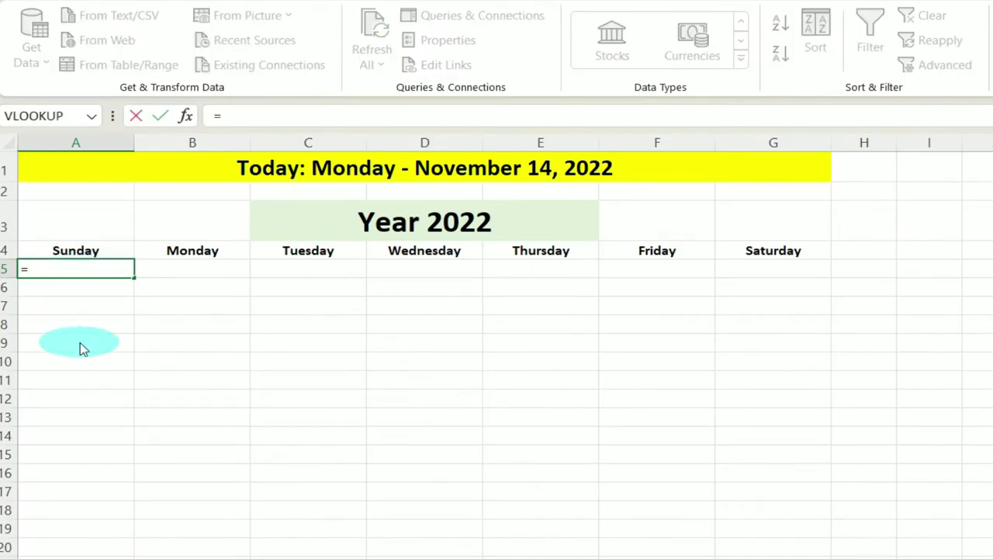
type("DATE(")
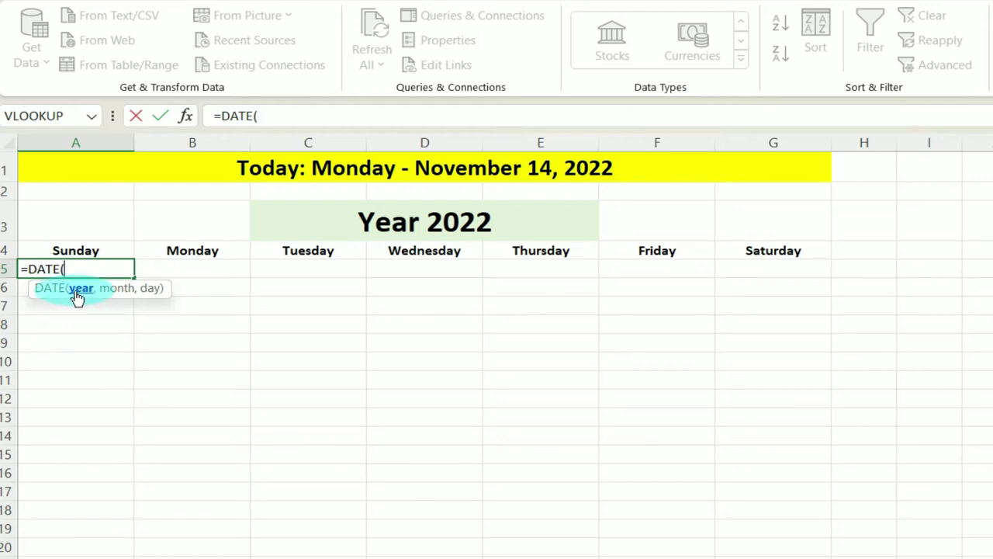
left_click(455, 225)
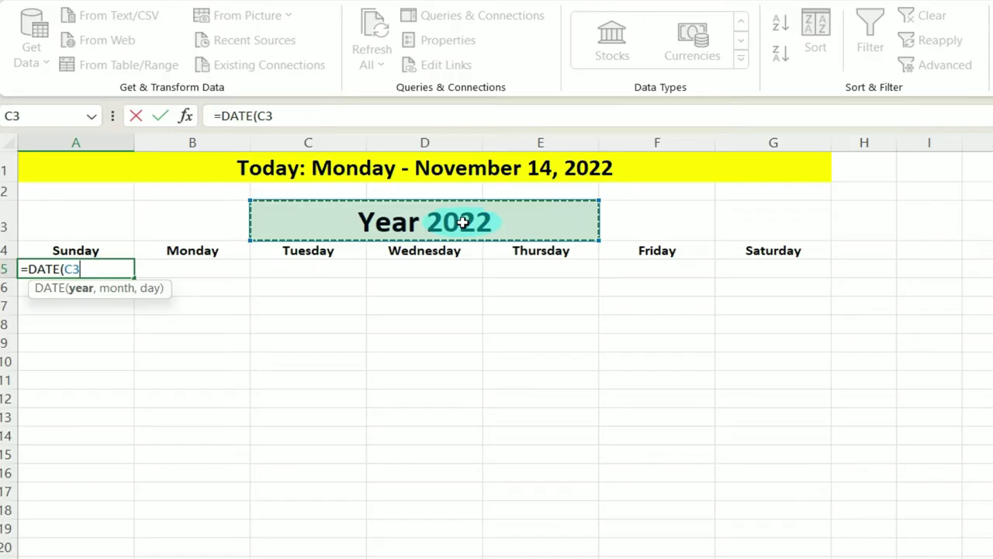
type(",")
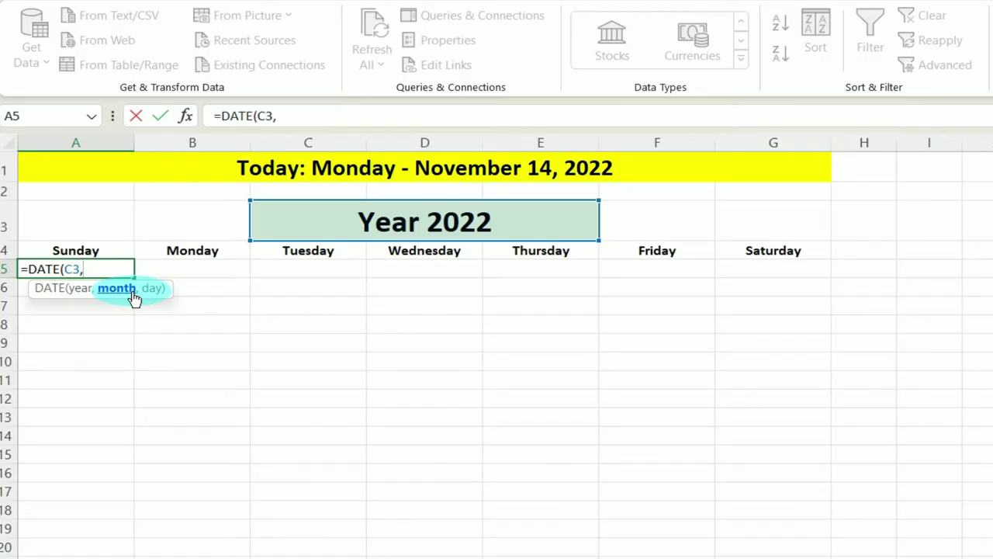
type("1,")
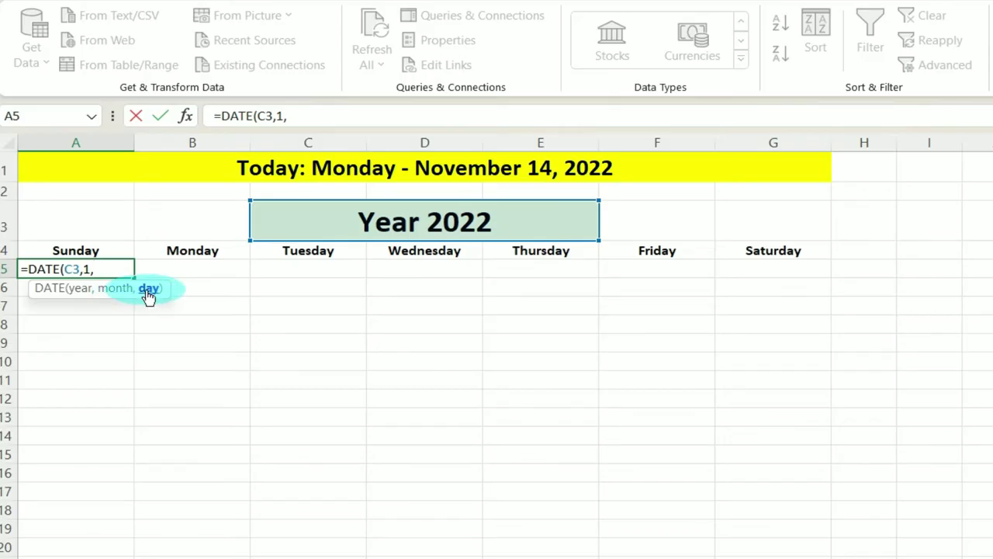
type("1)")
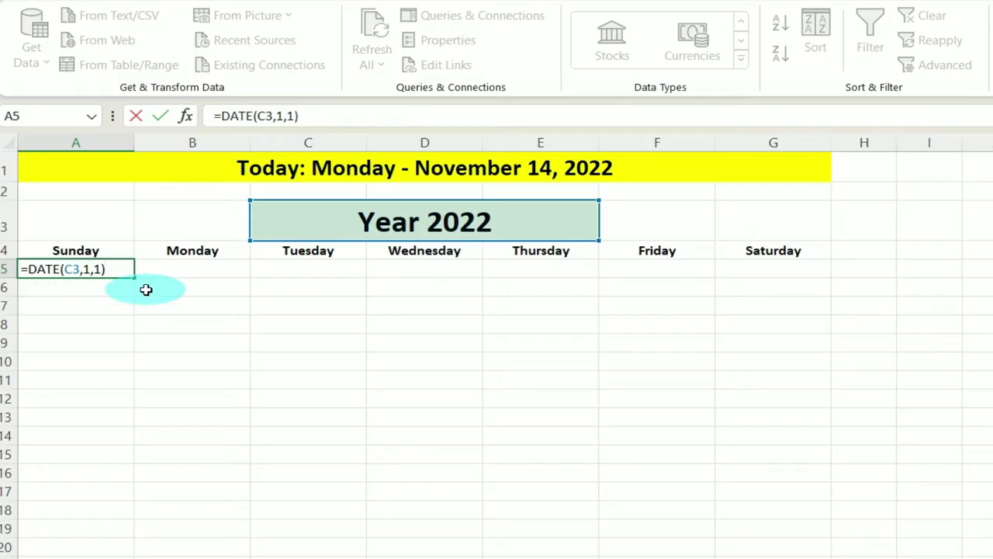
key("Return")
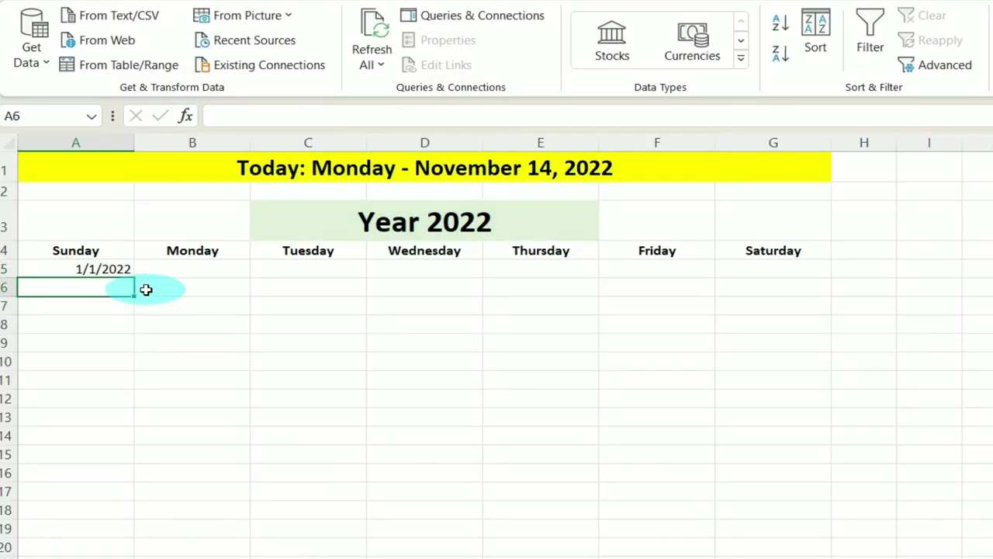
left_click(91, 269)
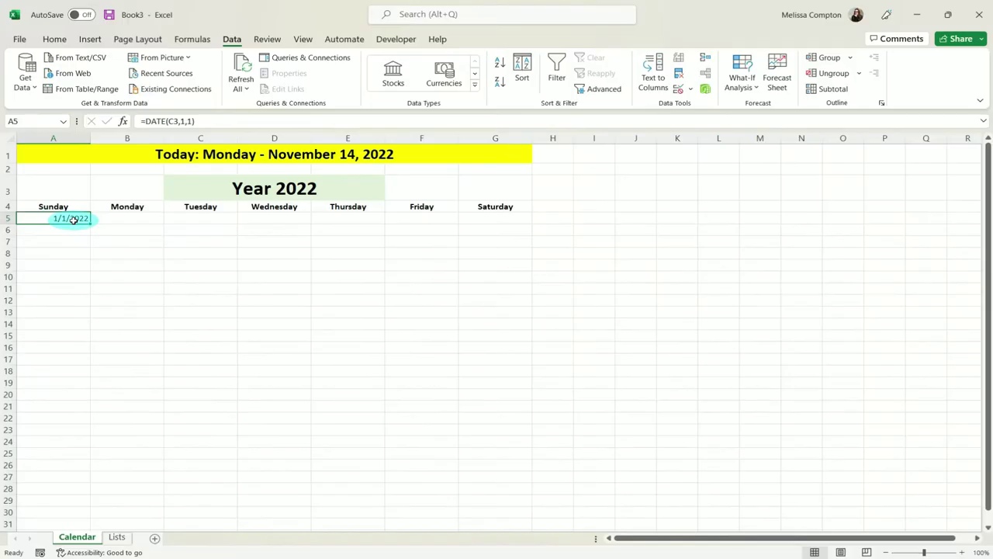
Step: Enter =A5+1 in B5 and fill the formula across to G5 under the weekday headings
left_click(114, 220)
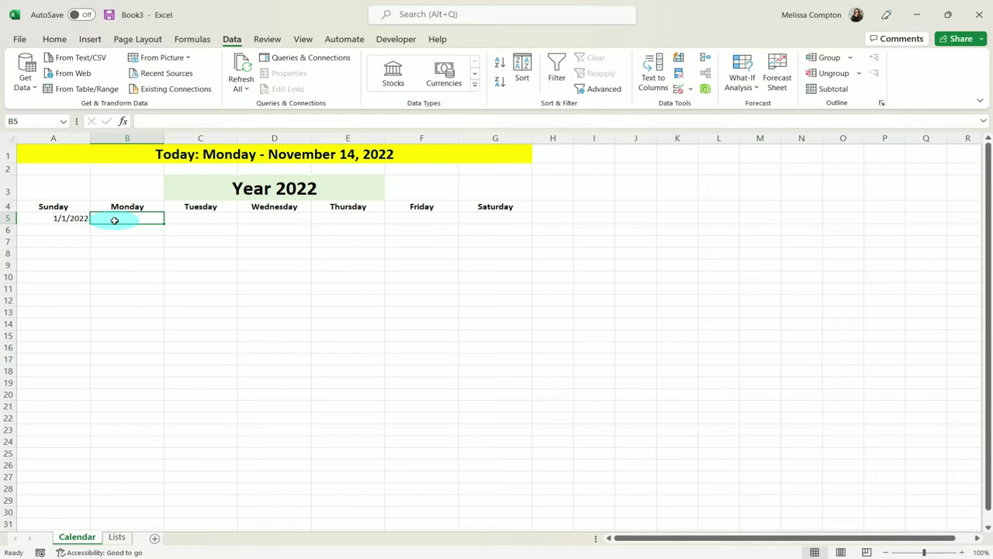
type("=")
left_click(74, 218)
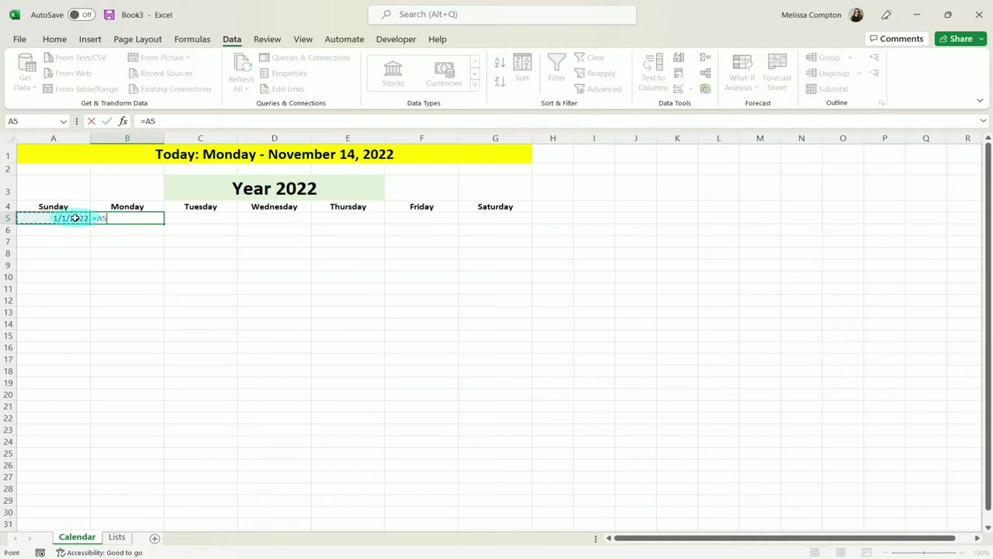
type("+1")
key("Return")
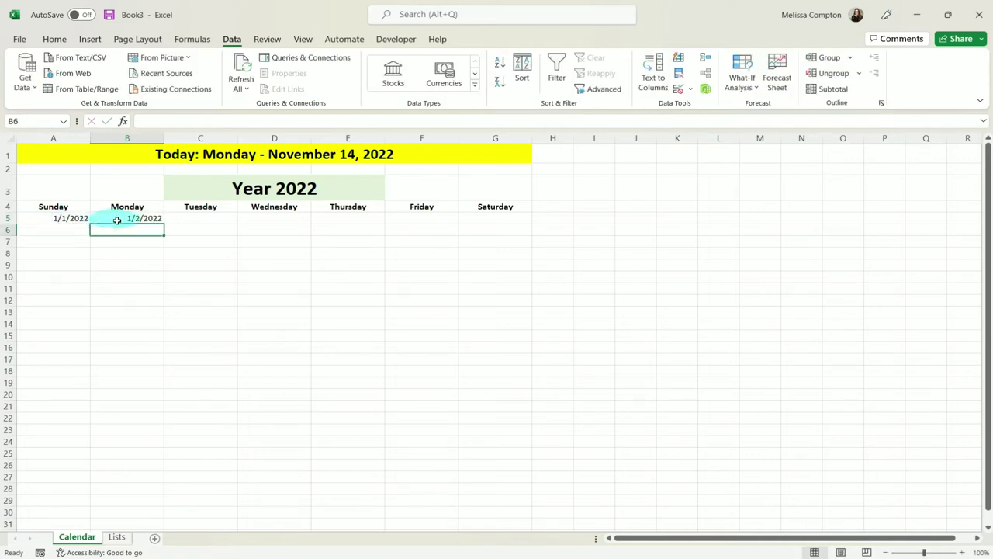
left_click(146, 221)
left_click_drag(164, 223, 510, 231)
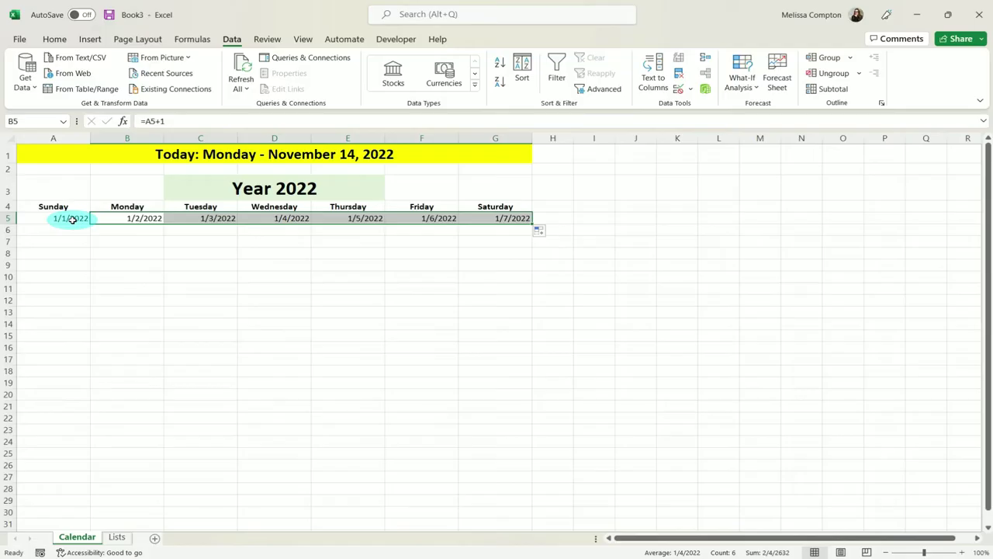
Step: Enter the formula =TEXT(A5,"DDDD") in A3 to give the weekday name of the date in A5
left_click(54, 187)
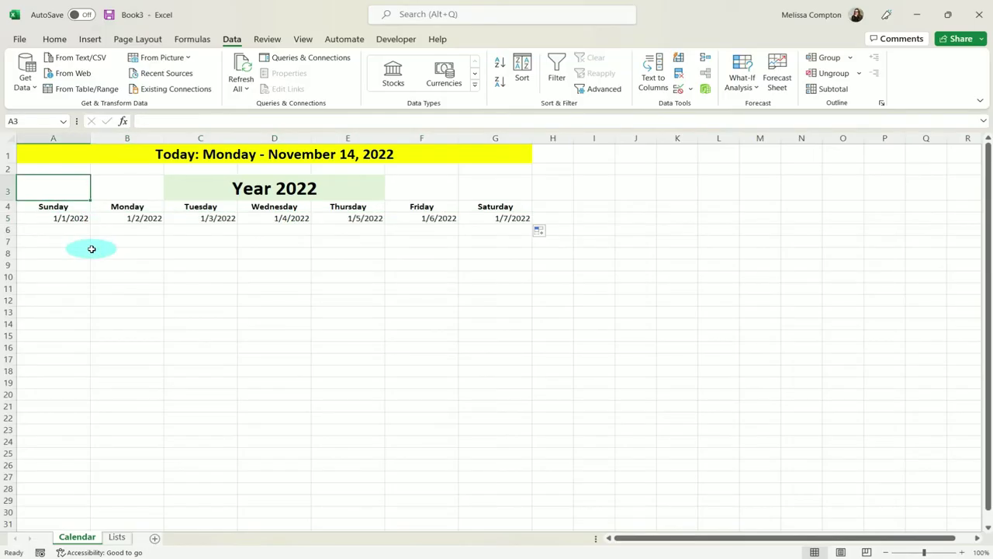
type("=TEXT")
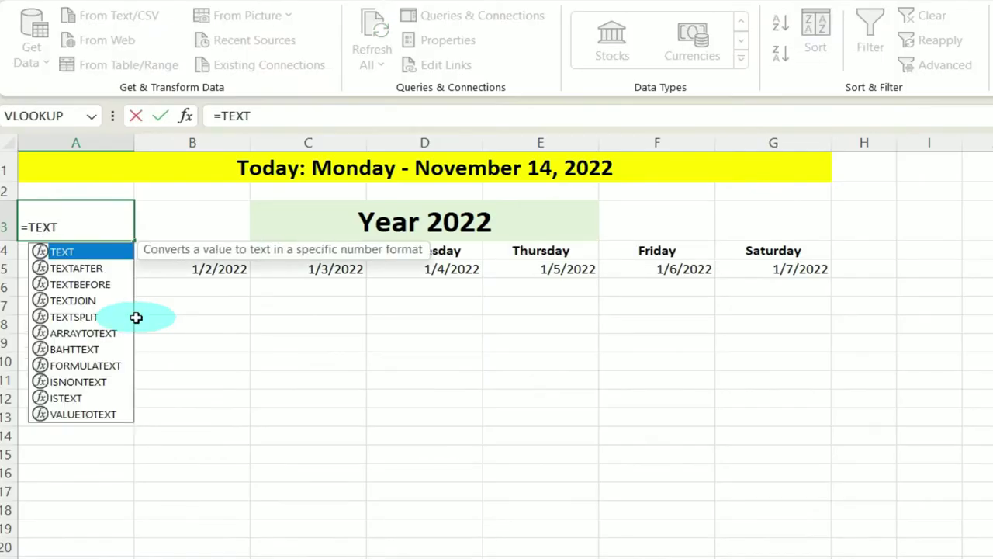
type("(")
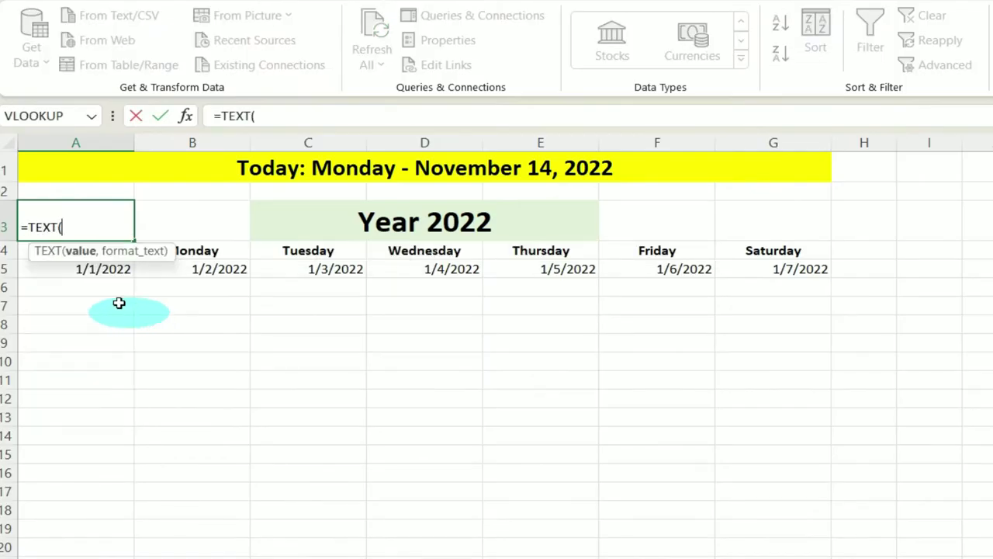
left_click(93, 270)
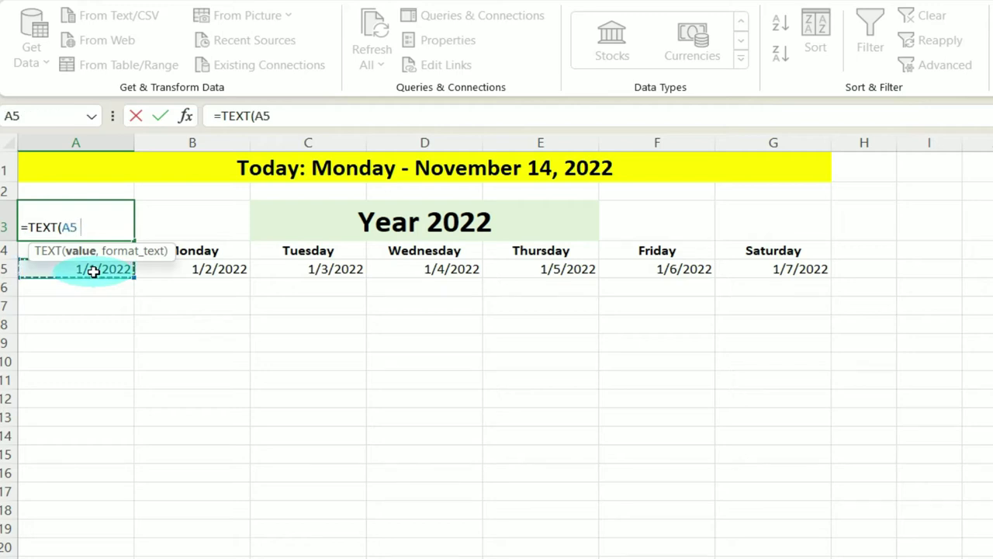
type(",\"D")
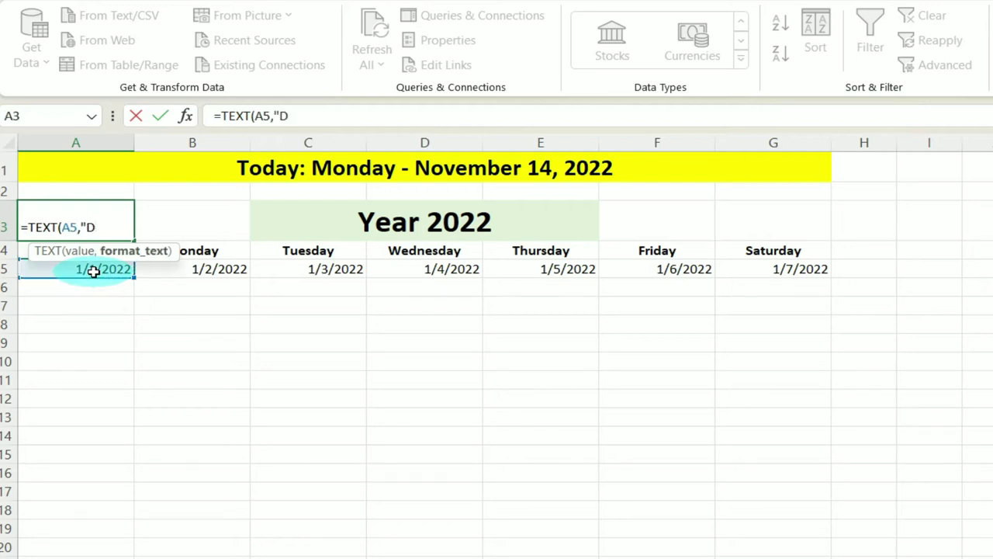
type("DDD\"")
key("Return")
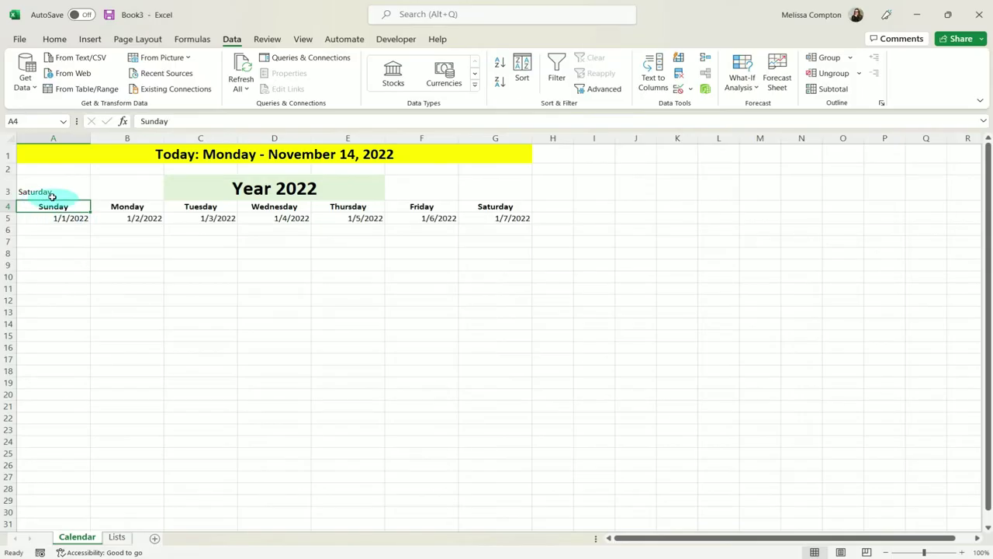
Step: Try 2021 in the year dropdown to compare the weekday of January 1, and undo the year change
left_click(374, 192)
left_click(389, 194)
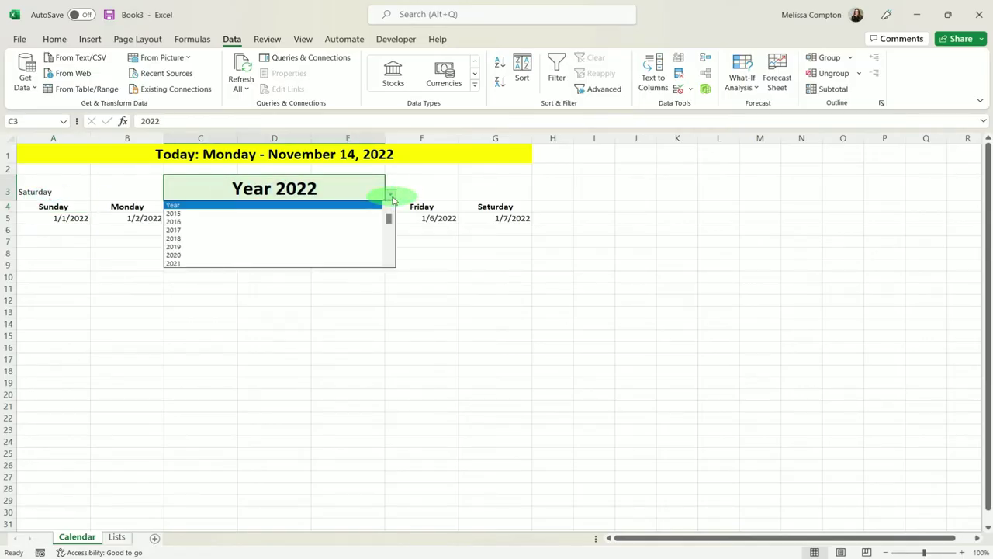
left_click(317, 263)
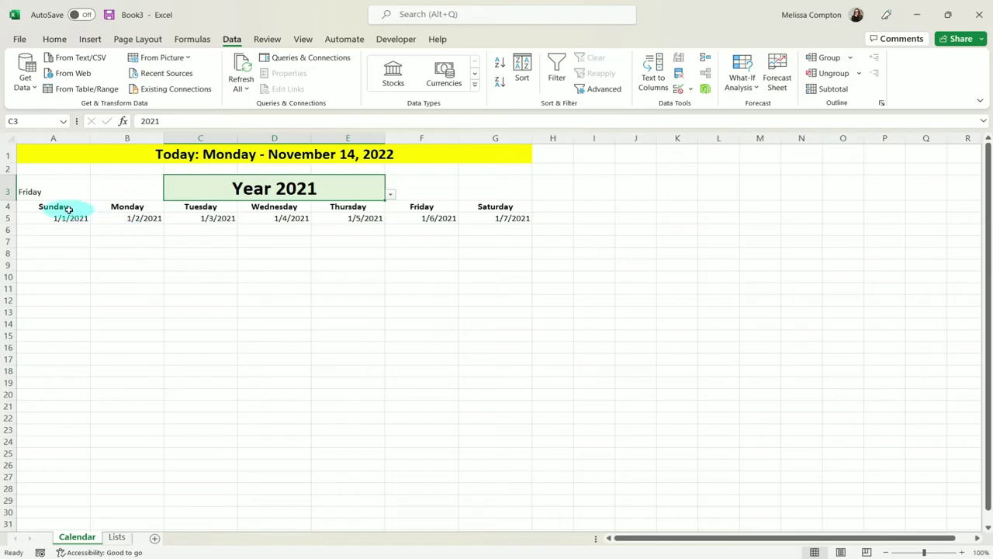
key("ctrl+z")
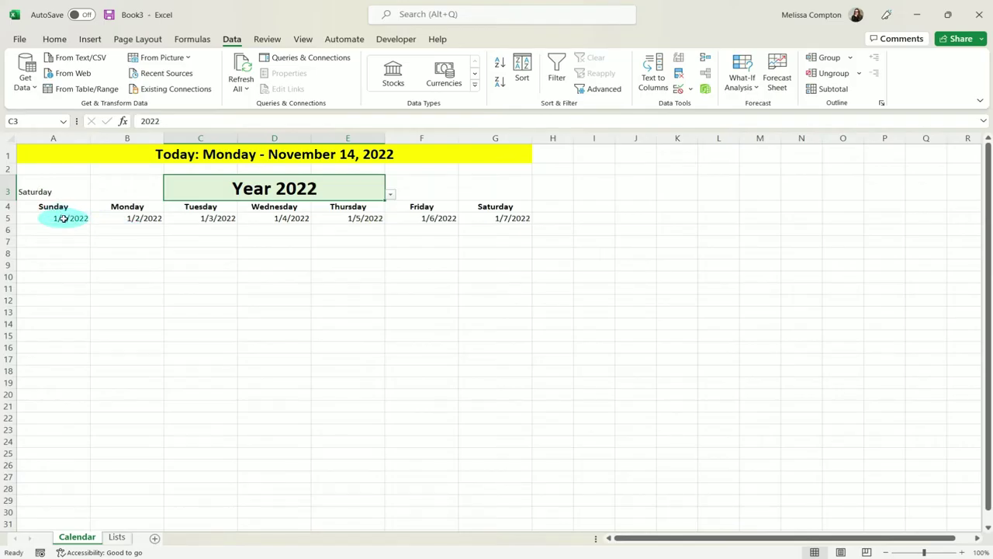
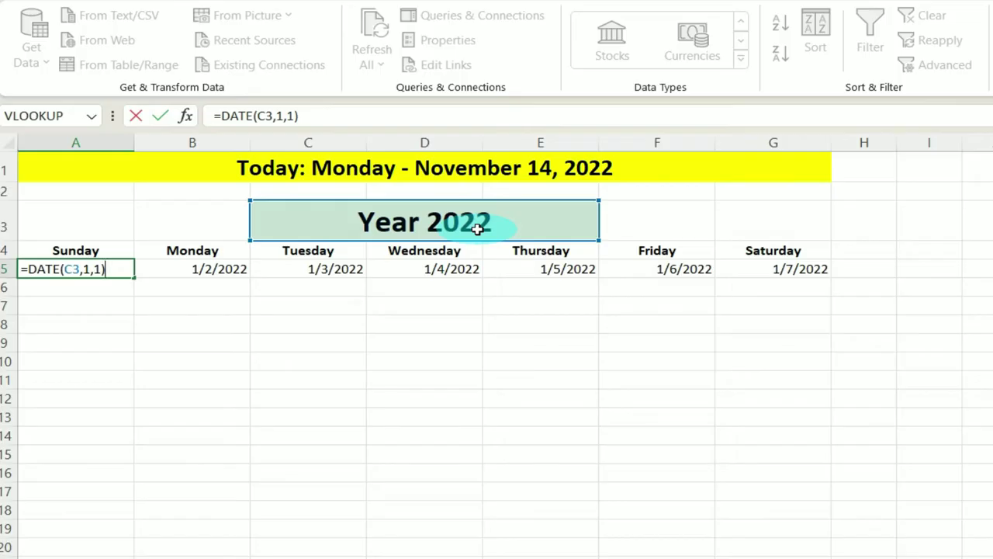
Step: Subtract the weekday number of January 1 in A5, making the formula =DATE(C3,1,1)-WEEKDAY(DATE(C3,1,1),1)
type("-WEEKDAY")
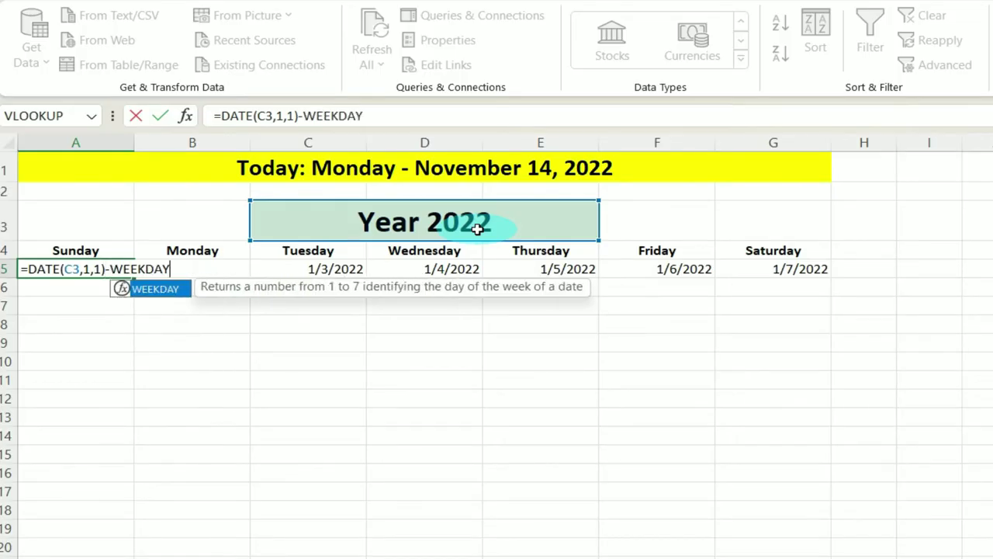
type("(")
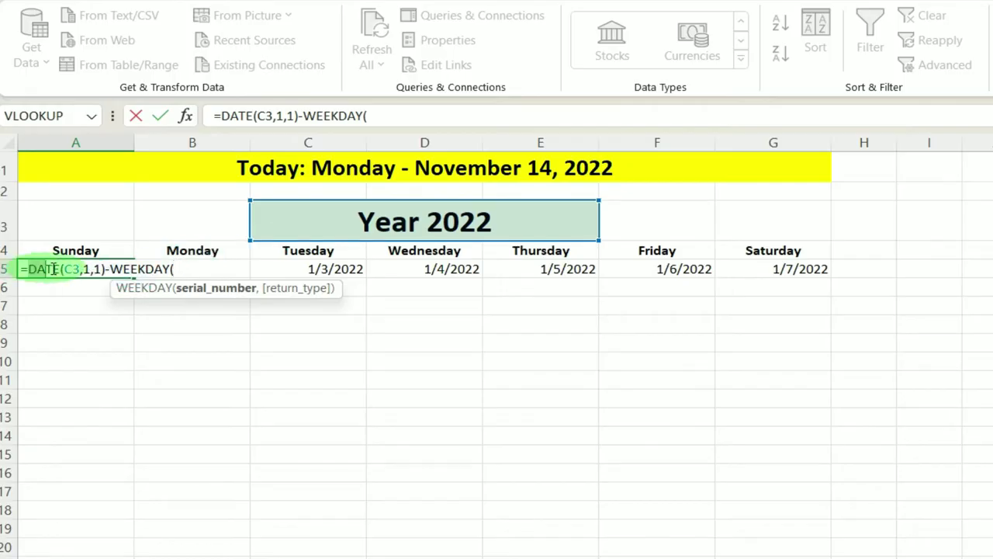
left_click_drag(51, 268, 106, 269)
key("ctrl+c")
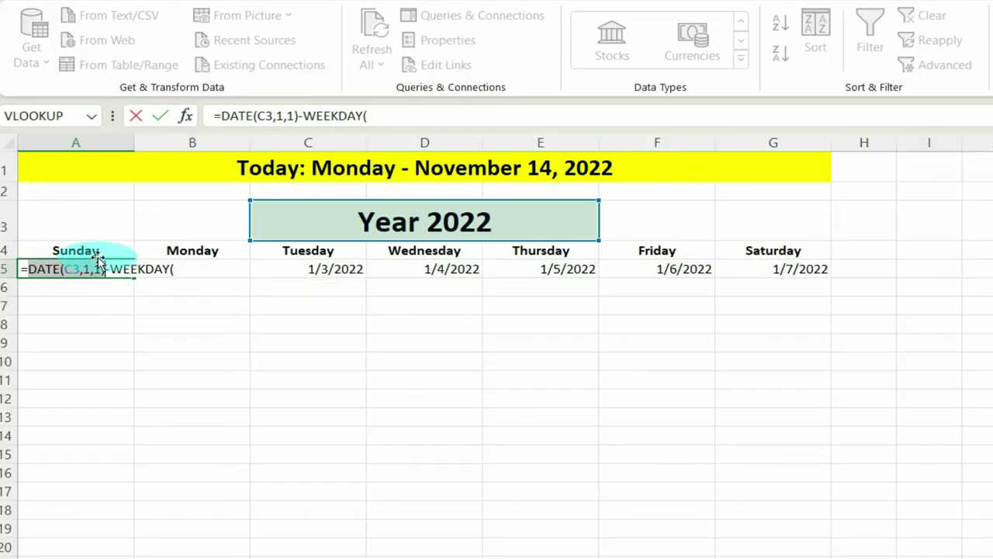
left_click(192, 270)
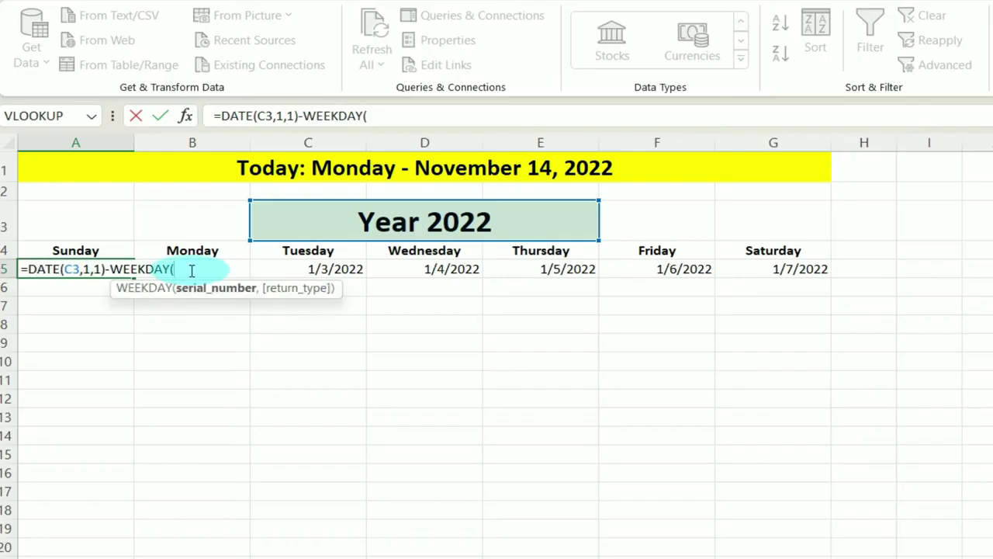
key("ctrl+v")
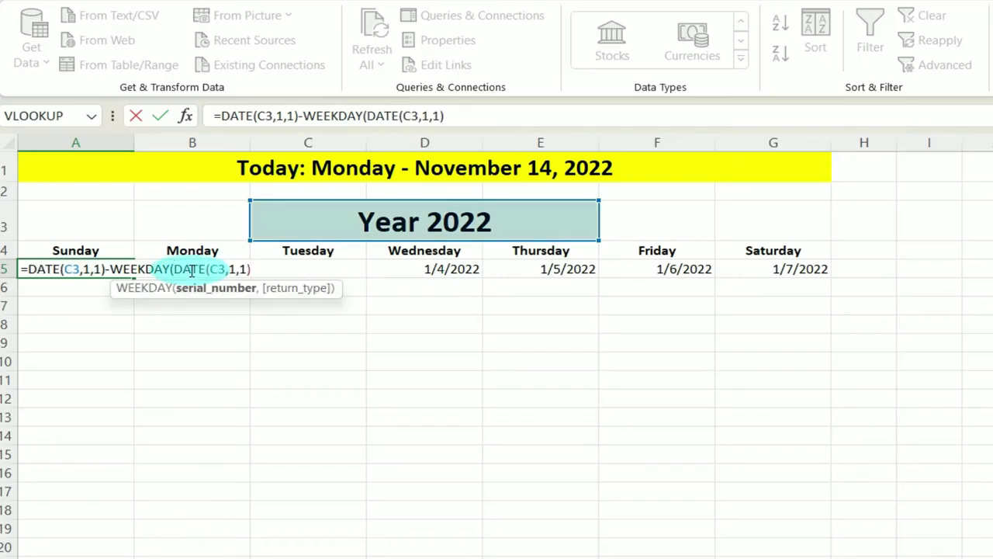
type(",")
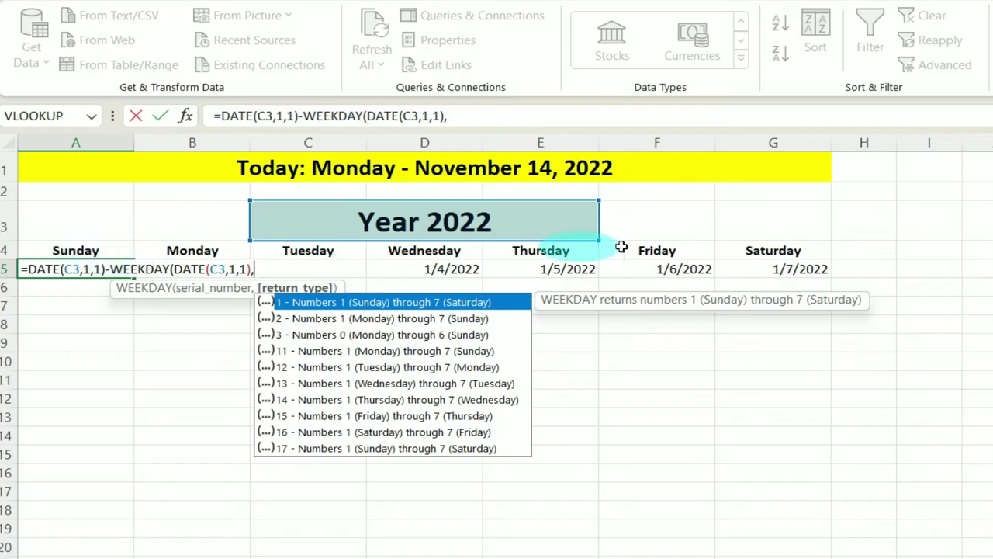
double_click(398, 301)
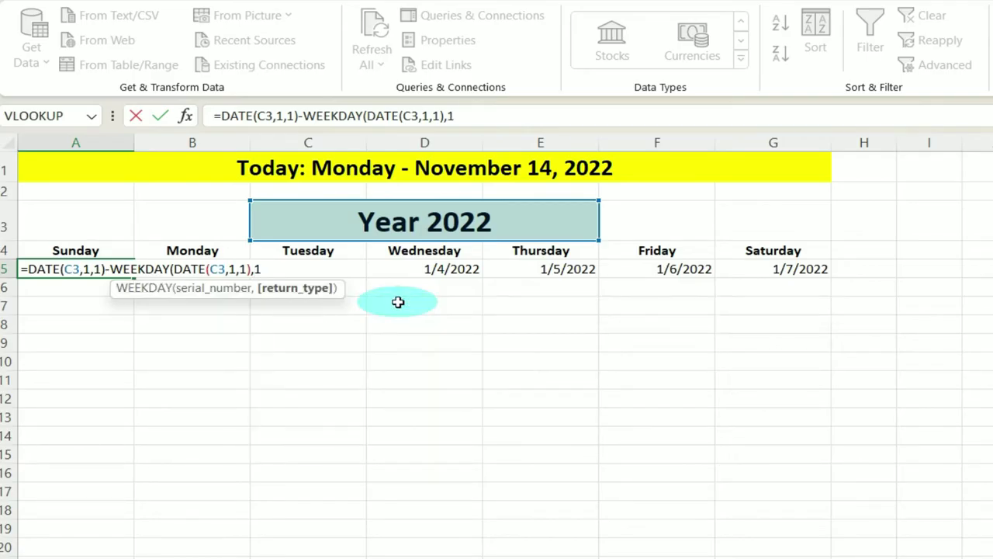
type(")")
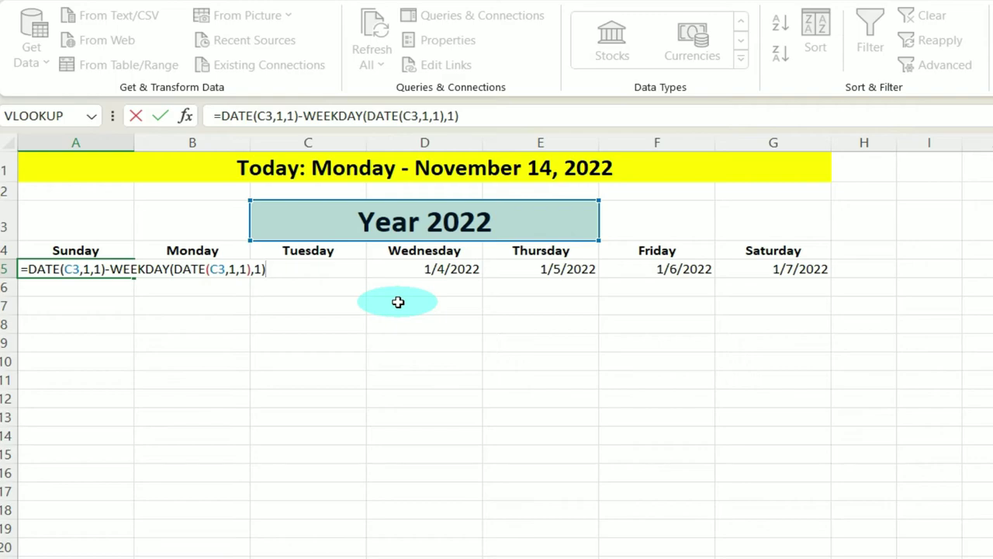
key("Return")
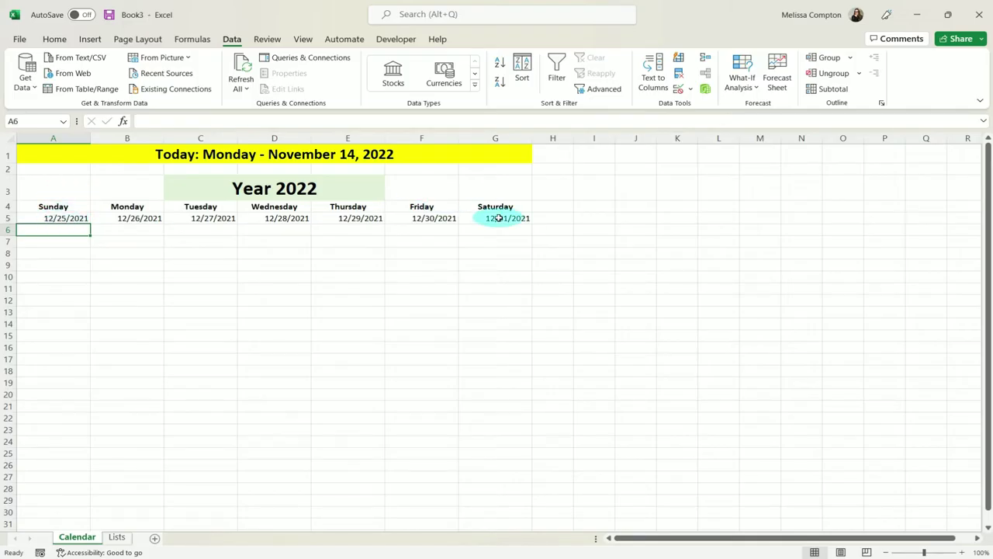
Step: Append +1 to the formula in A5 so the row starts on the Sunday of January 1's week
left_click(55, 219)
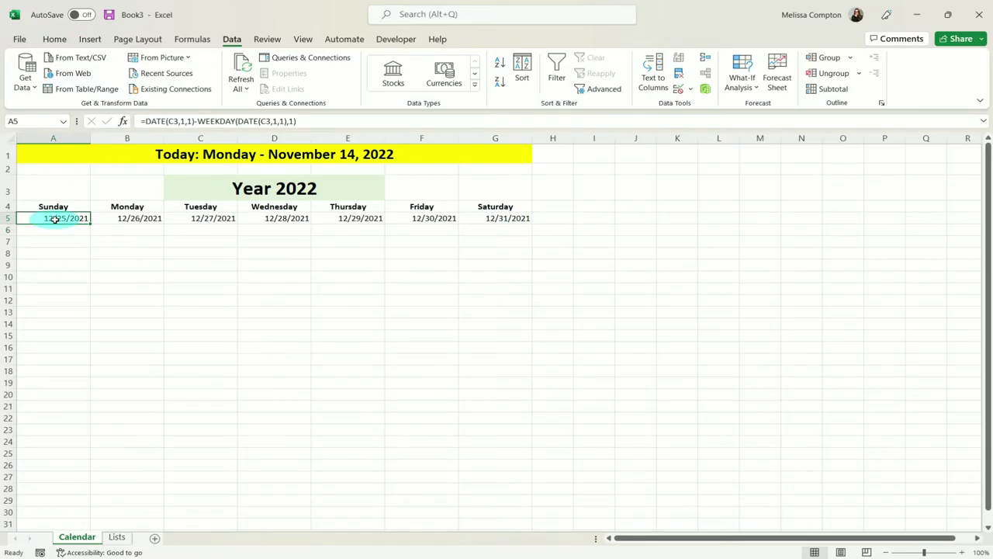
key("F2")
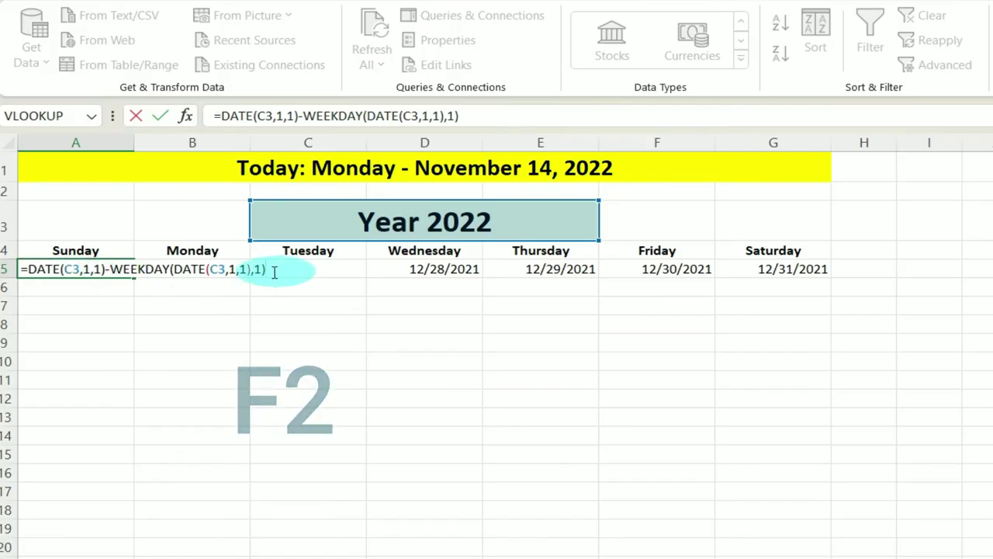
type("+1")
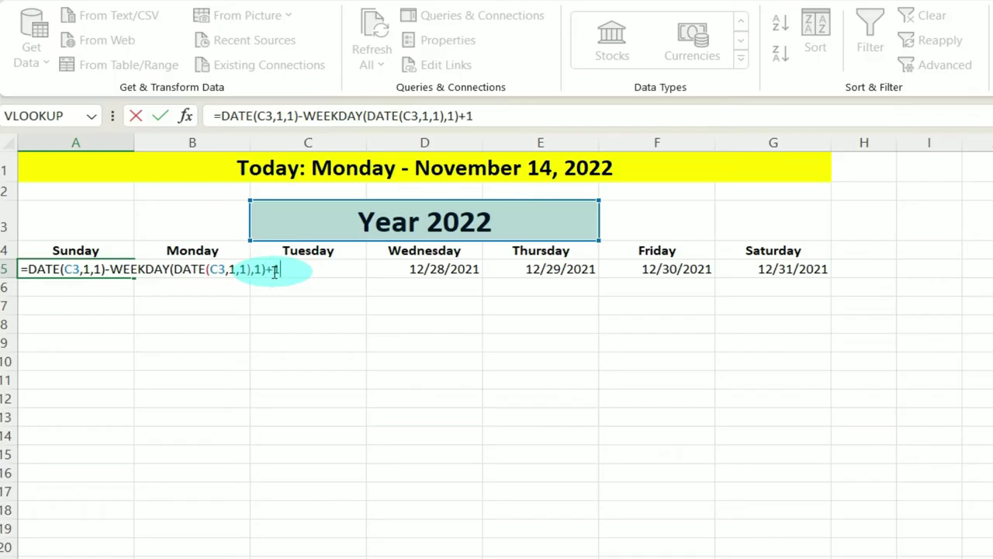
key("Return")
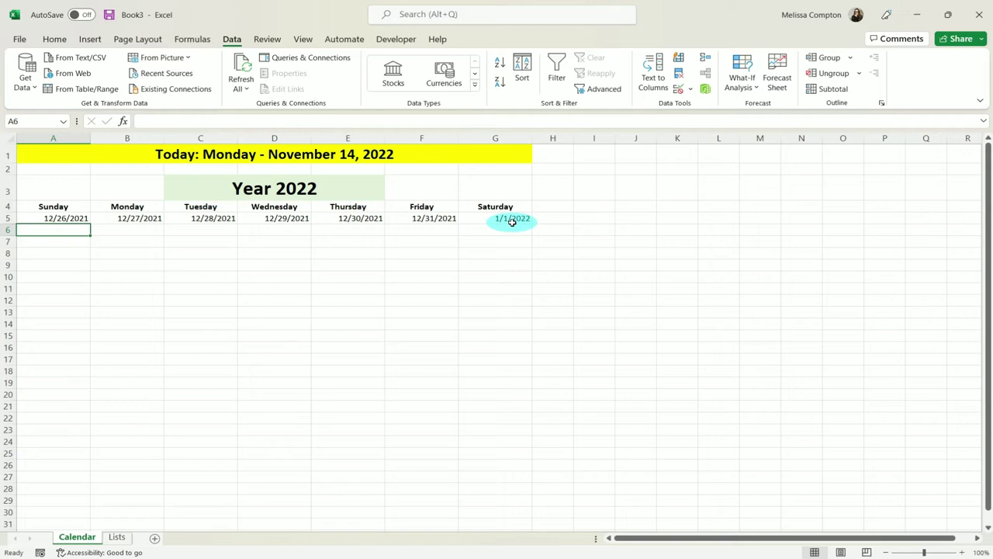
Step: Clear the date formulas from B5:G5, keeping only the formula in A5
left_click(67, 220)
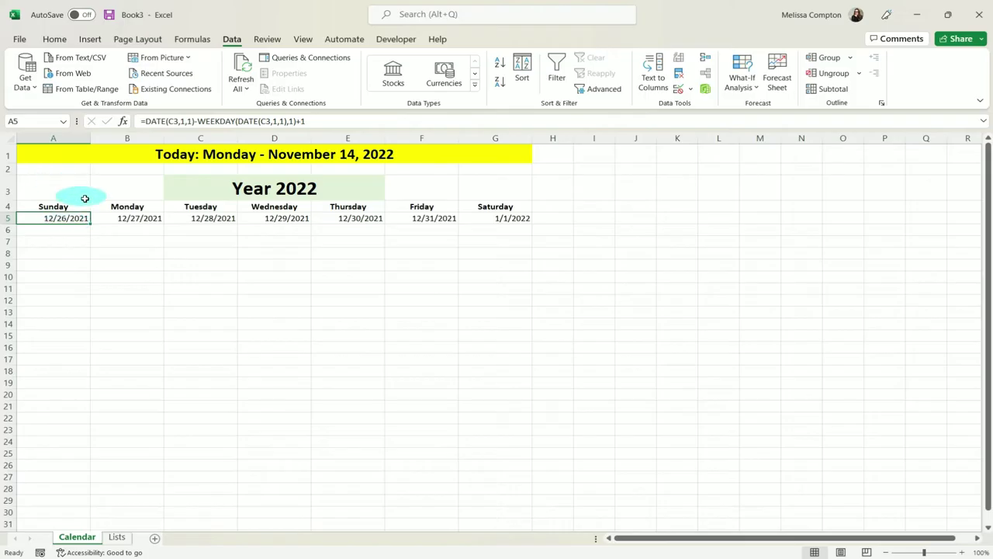
left_click_drag(106, 218, 497, 219)
key("Delete")
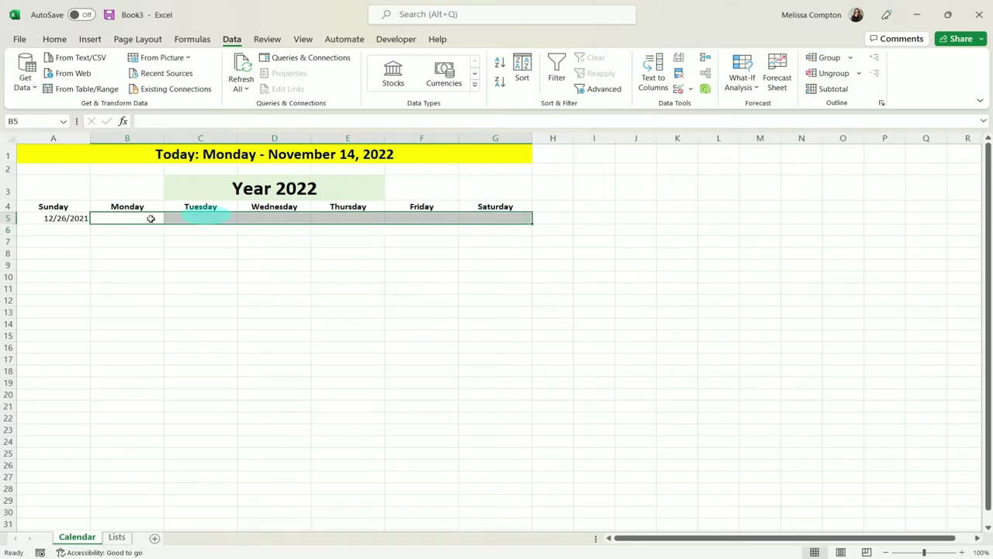
Step: Wrap the A5 formula in SEQUENCE with 53 rows, 7 columns, the existing date expression as start, and step 1
left_click(70, 219)
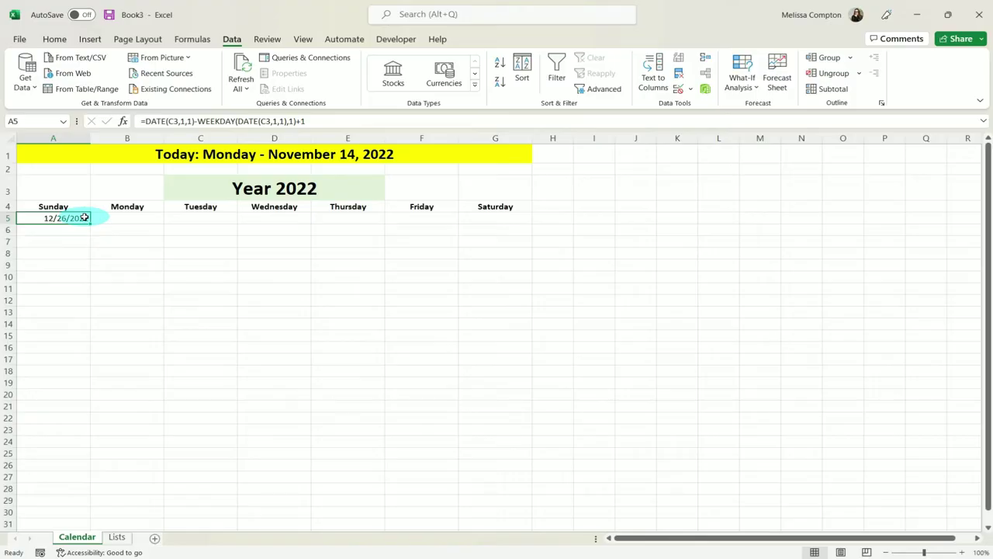
key("F2")
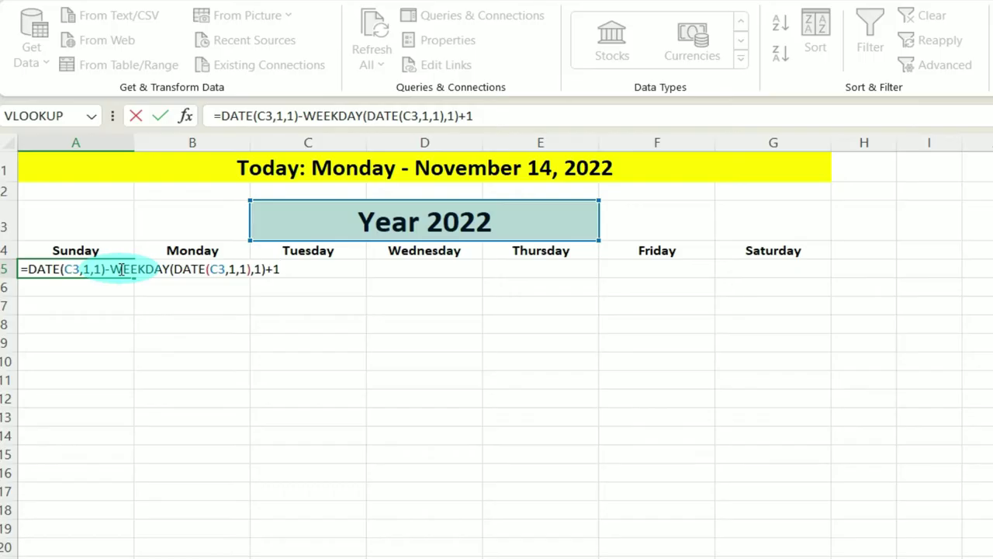
left_click(28, 269)
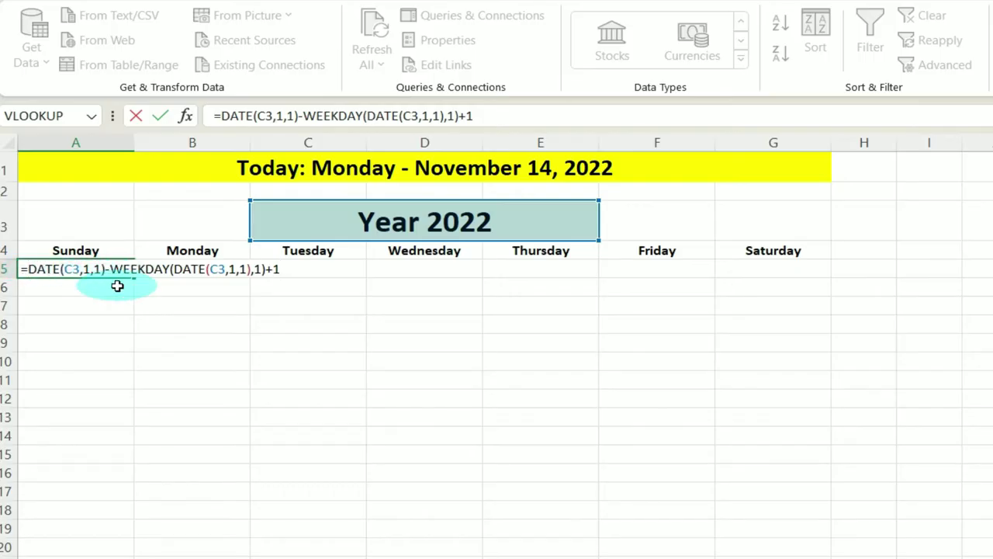
type("seq")
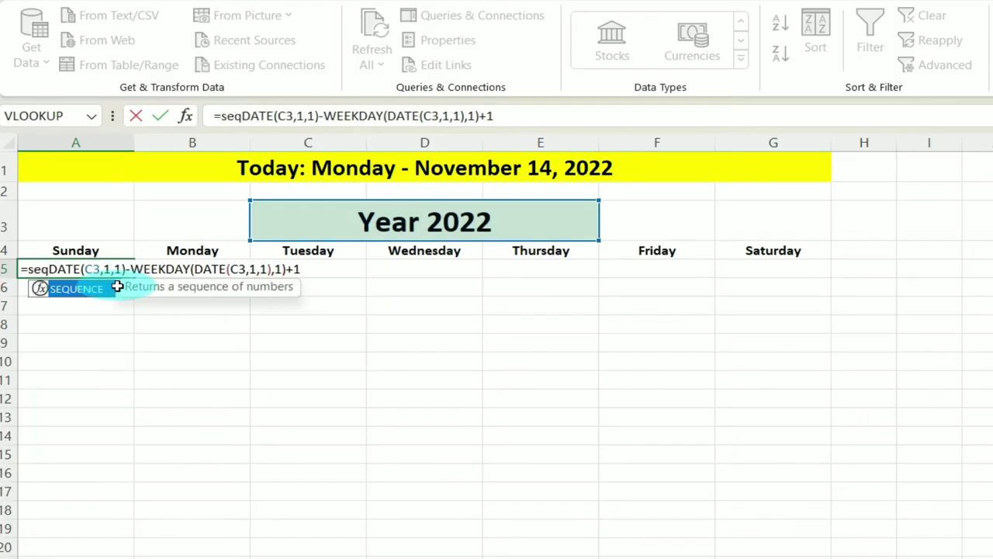
key("Tab")
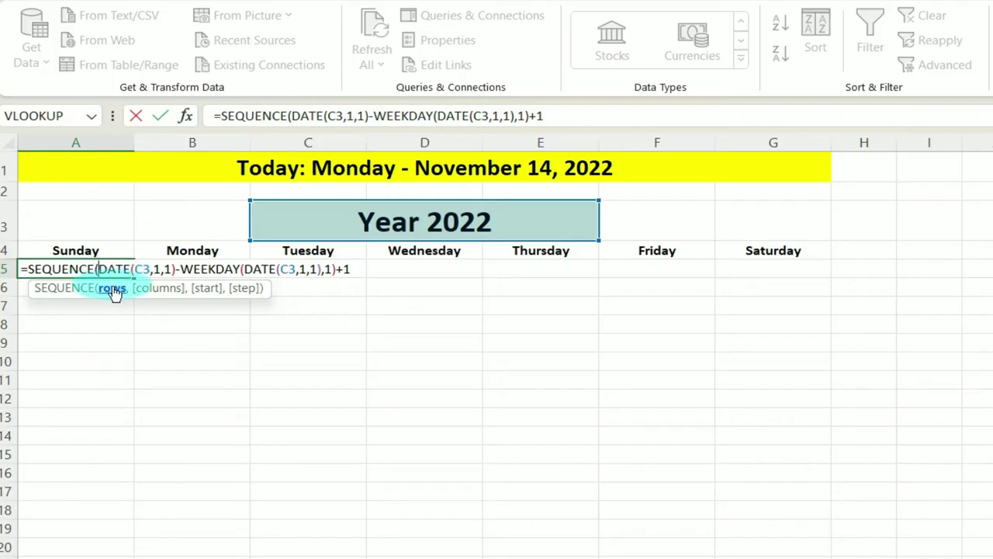
type("53,")
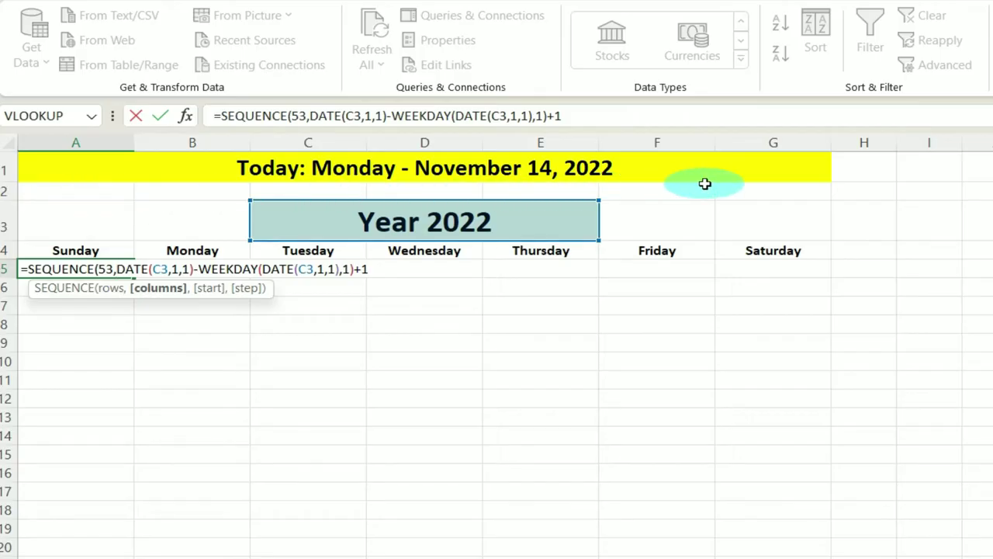
type("7,")
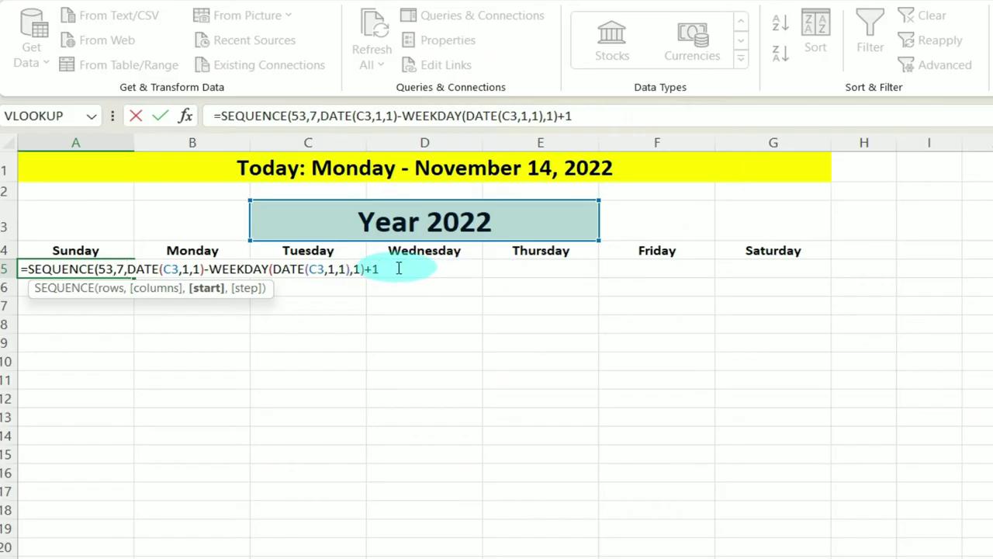
type(",")
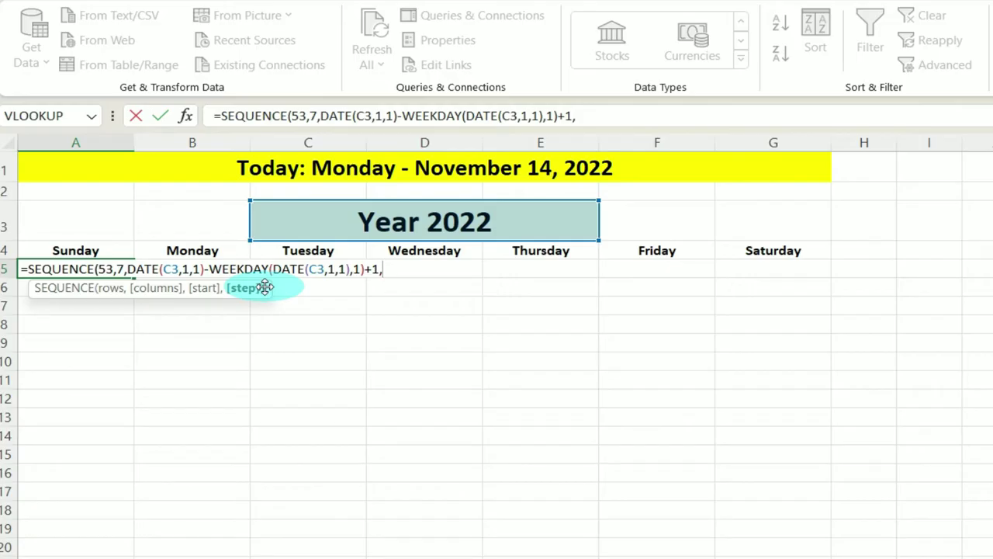
type("1)")
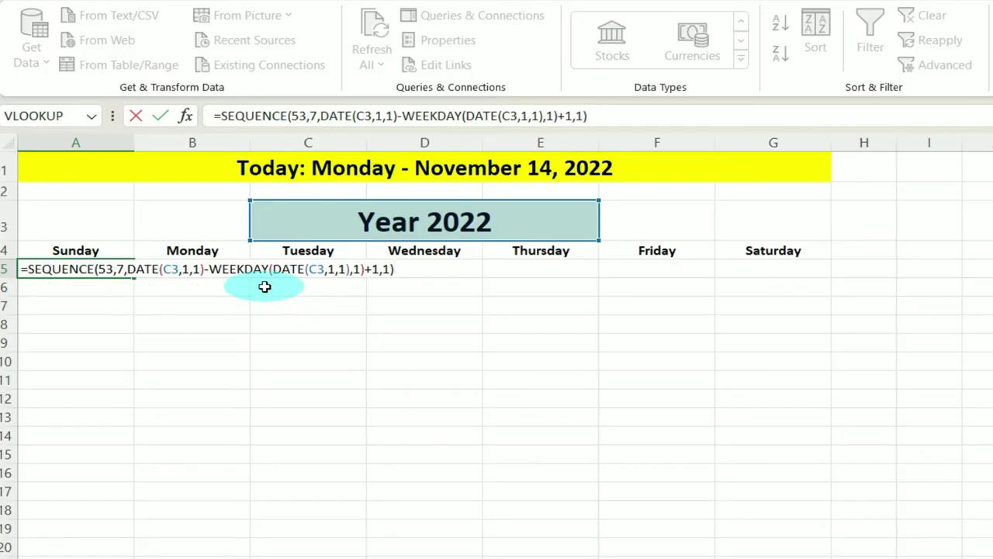
key("Return")
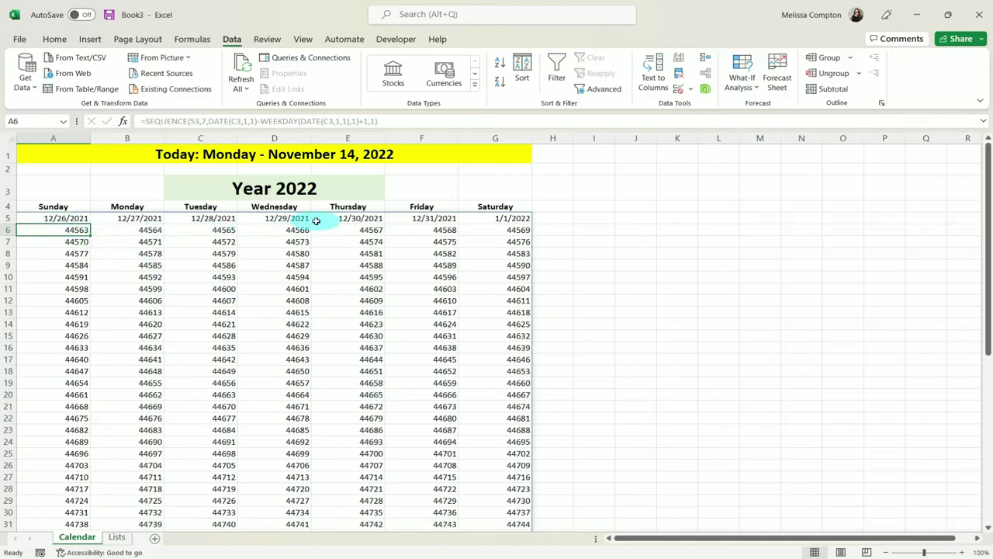
Step: Apply the custom number format DD - MMM to all calendar dates in A5:G57
left_click(58, 219)
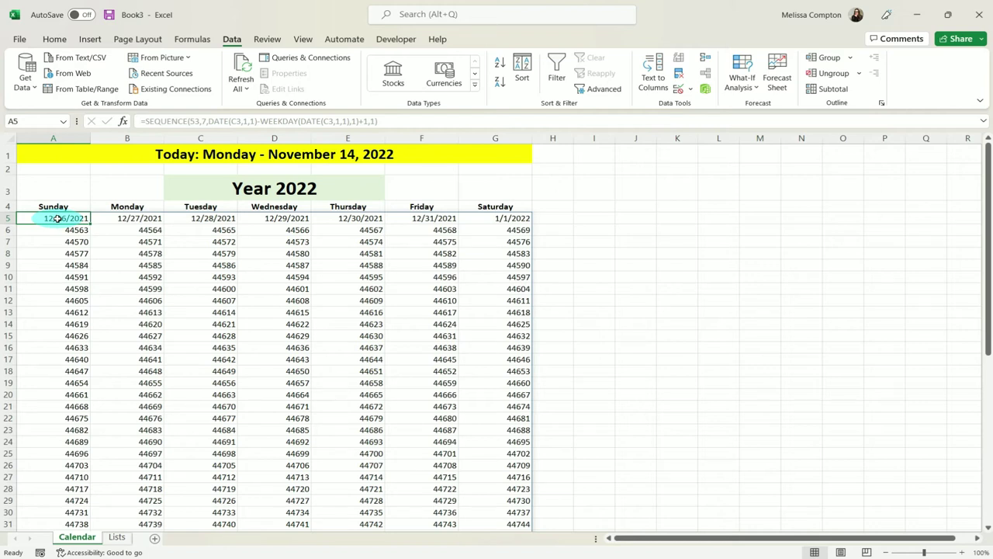
key("ctrl+shift+Right")
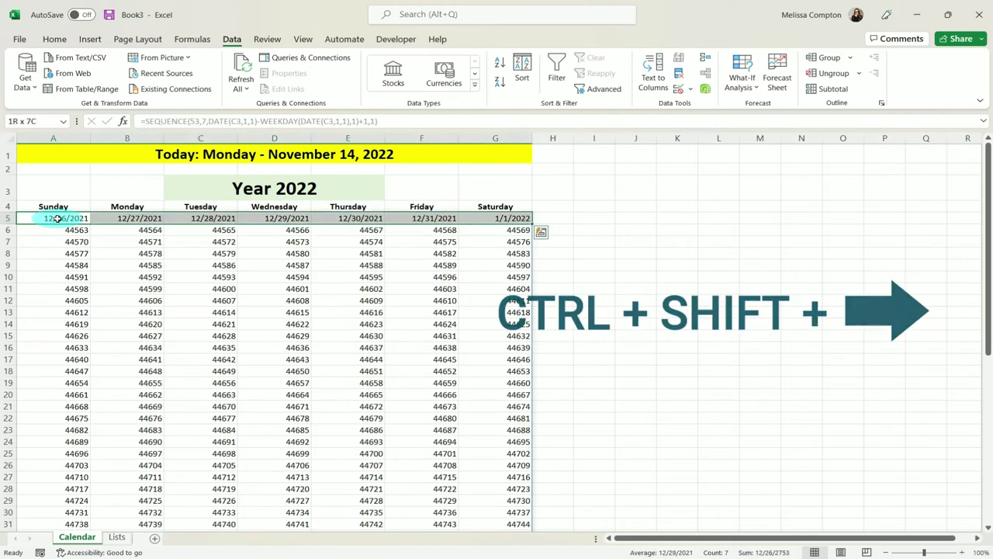
key("ctrl+shift+Down")
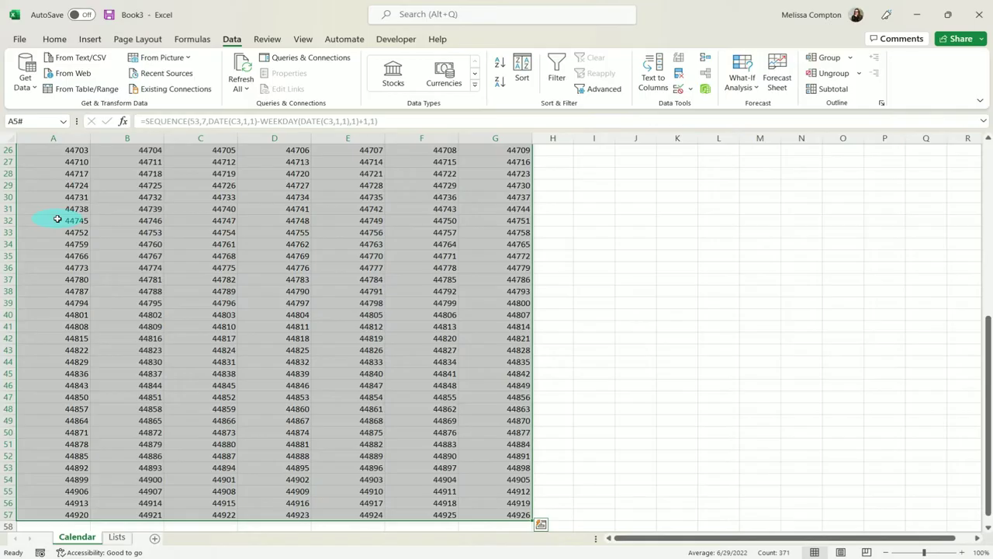
right_click(78, 220)
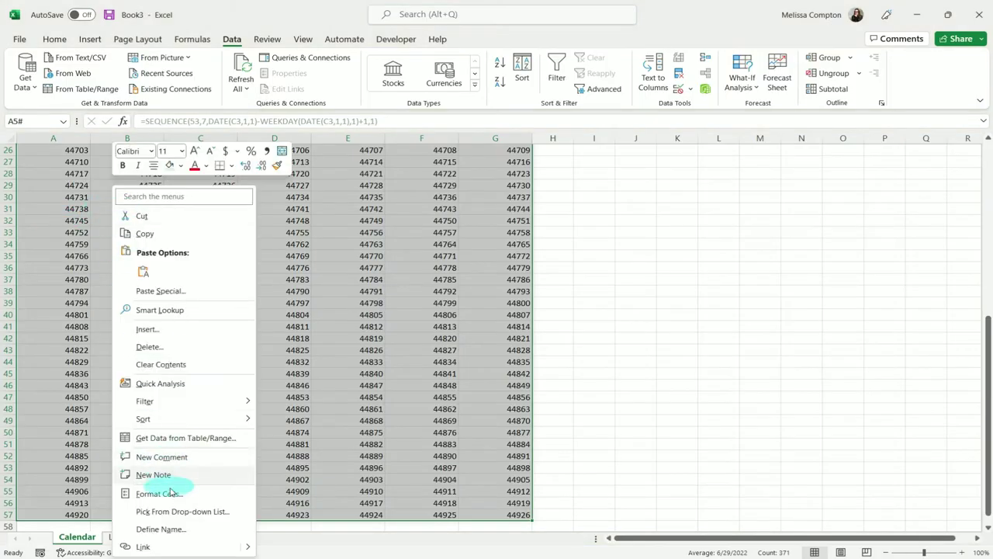
left_click(54, 38)
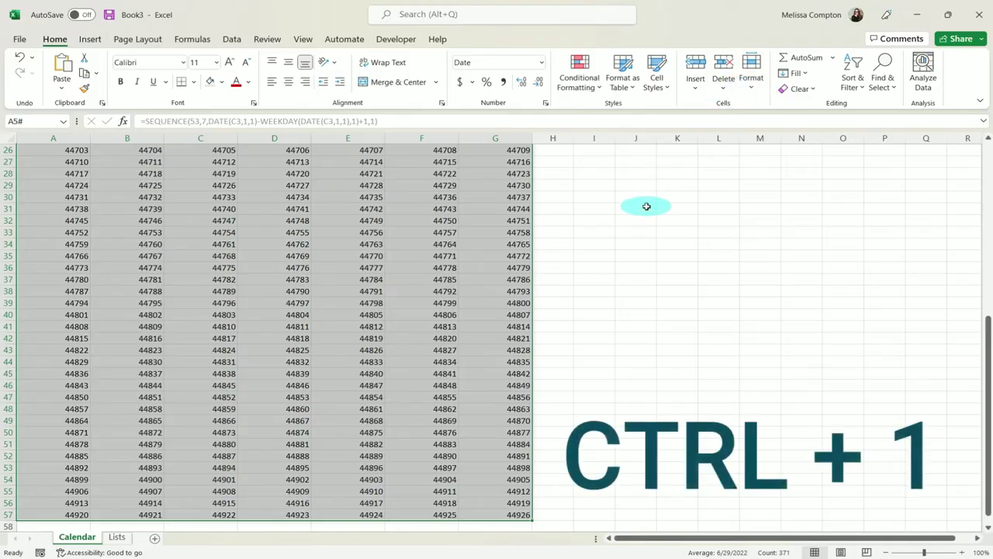
key("ctrl+1")
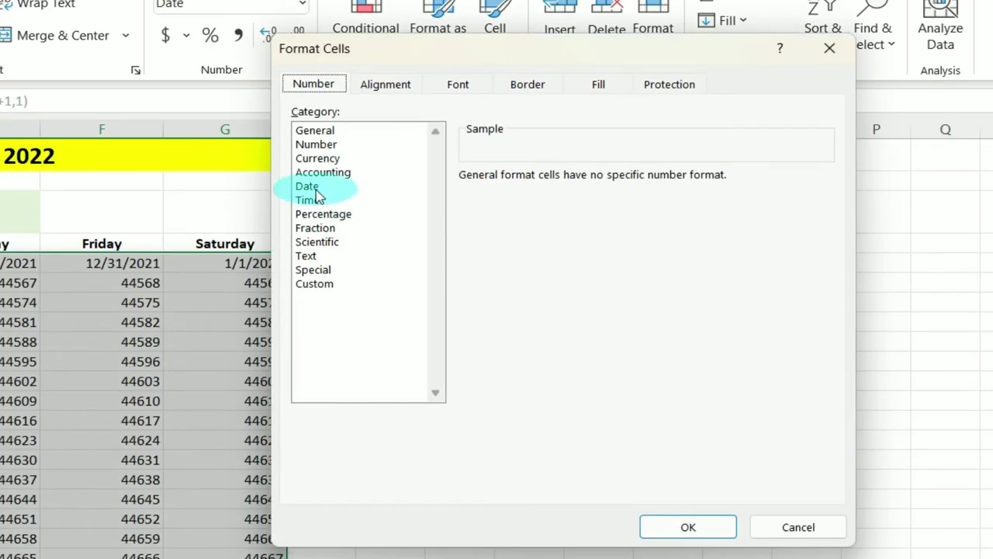
left_click(316, 286)
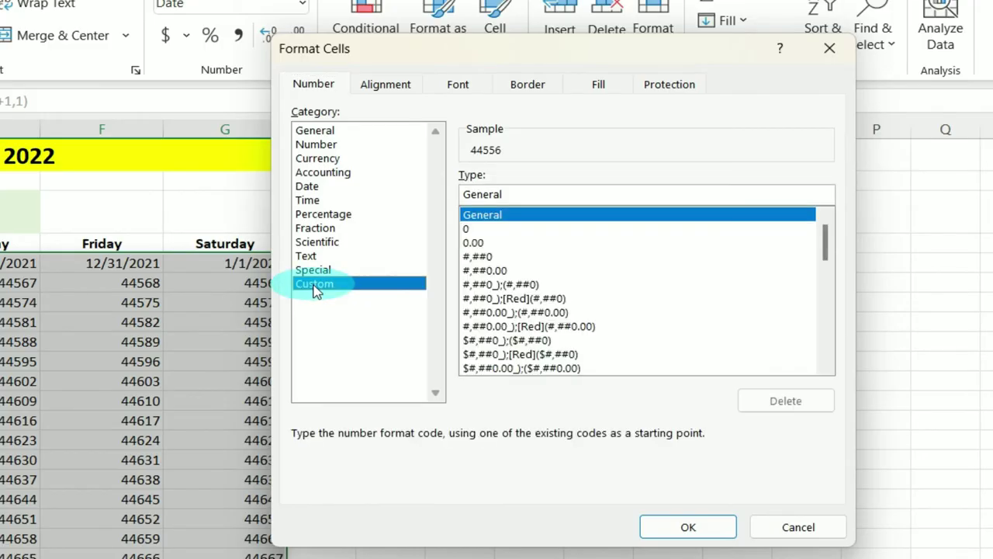
double_click(512, 194)
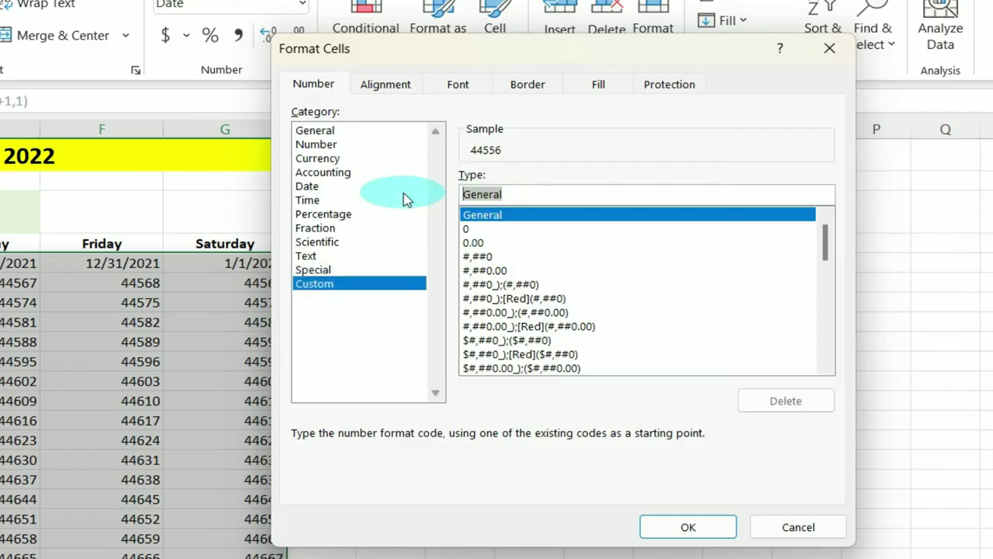
key("BackSpace")
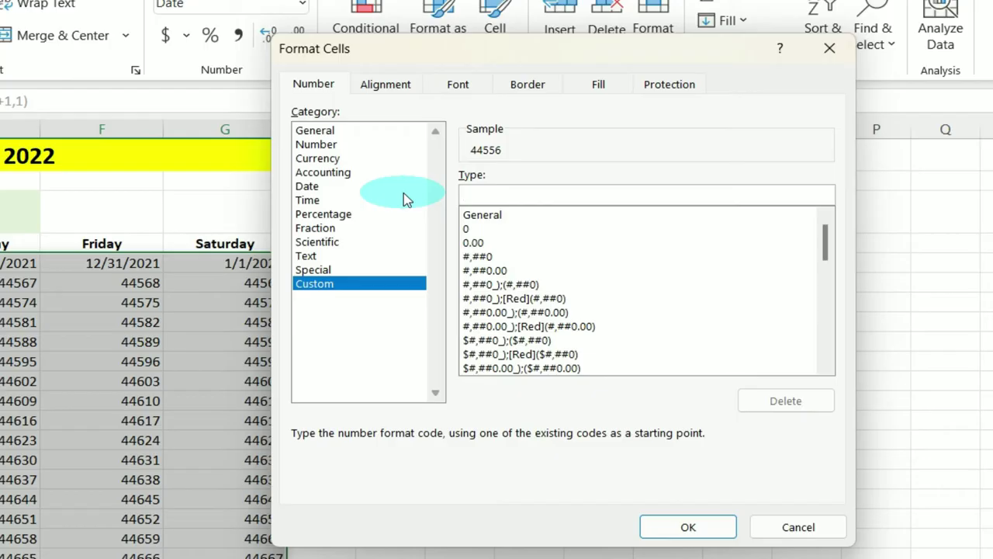
type("DD")
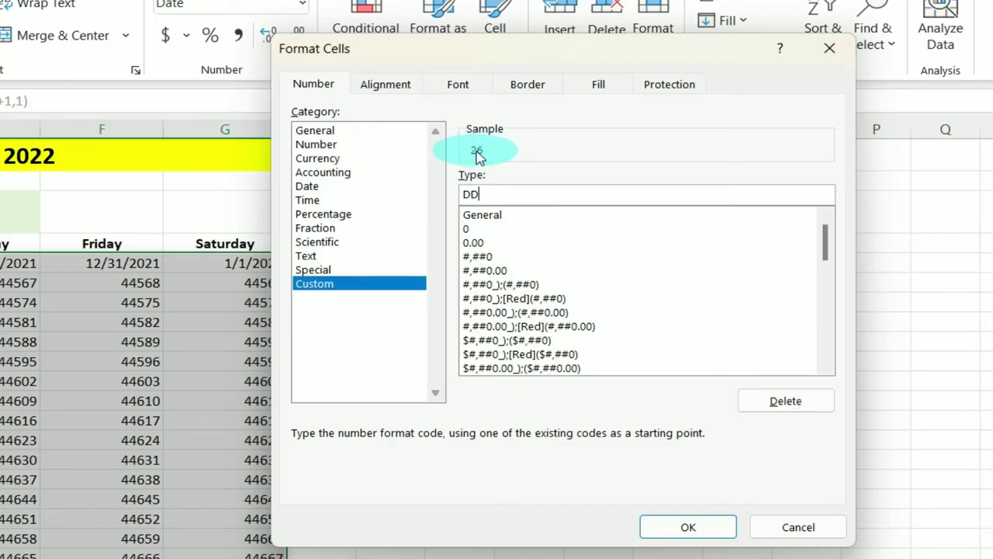
type(" - MMM")
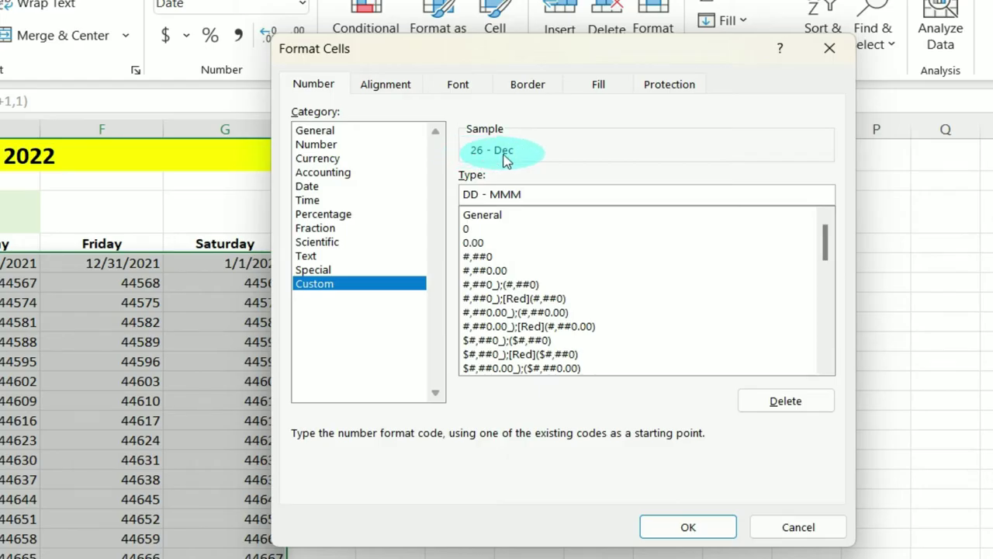
left_click(679, 526)
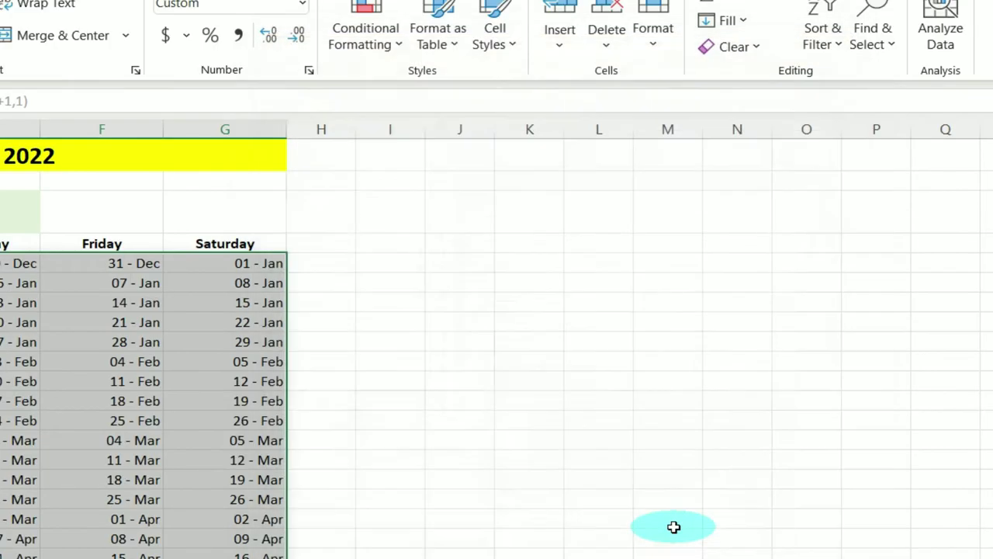
Step: Center the dates horizontally in their cells across A5:G57
scroll(376, 383, "down", 6)
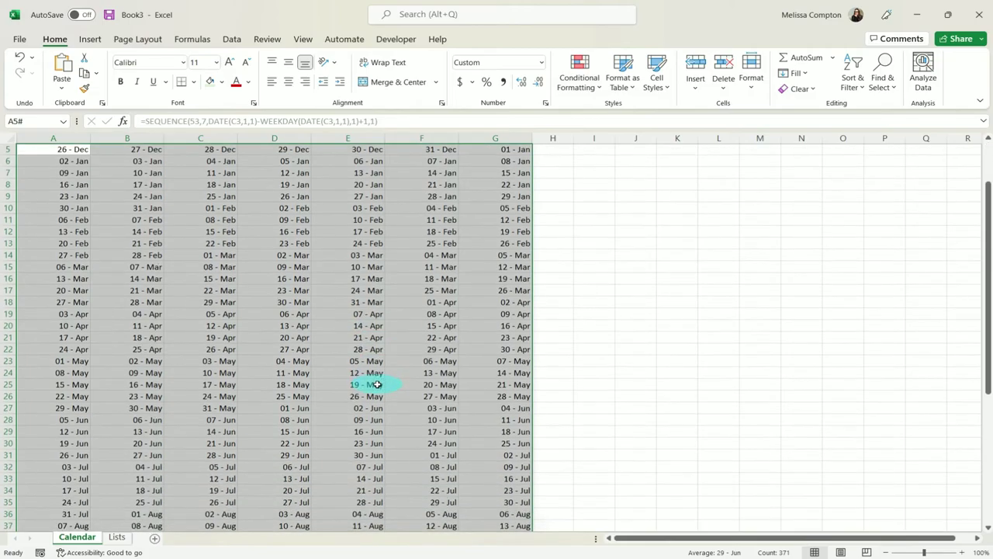
scroll(378, 383, "up", 6)
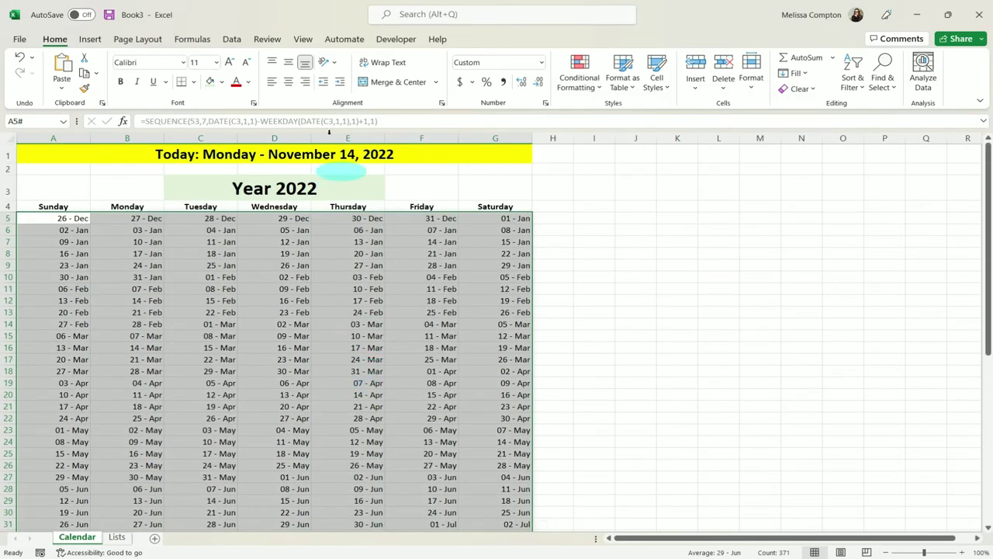
left_click(289, 86)
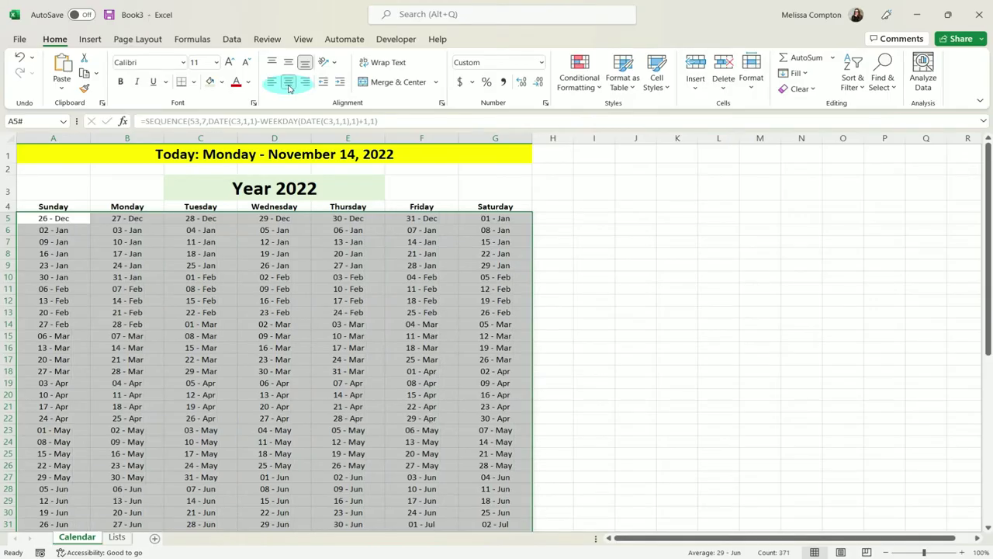
left_click(53, 228)
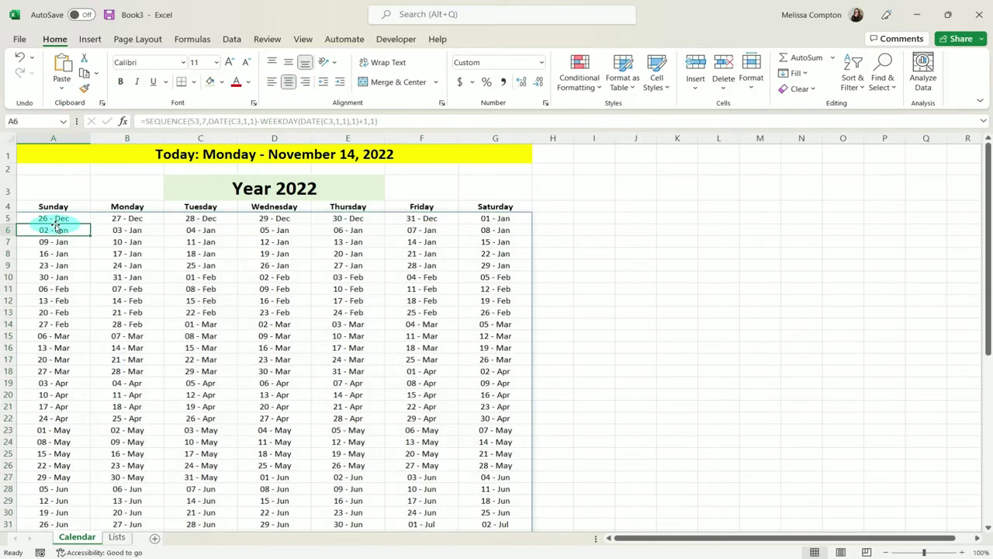
Step: Set the year in C3 to 2021 and check the calendar dates from the first to the last week
left_click(50, 221)
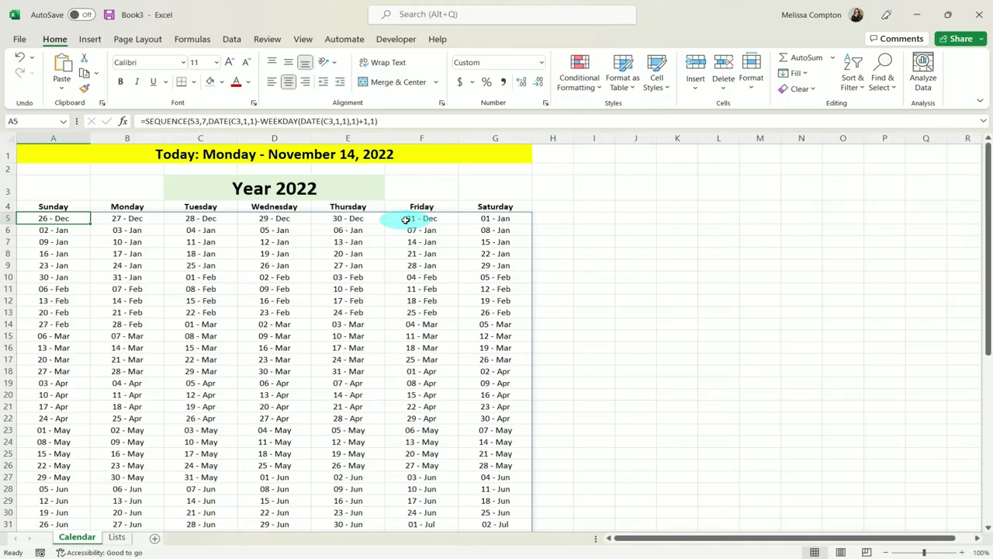
scroll(404, 220, "down", 11)
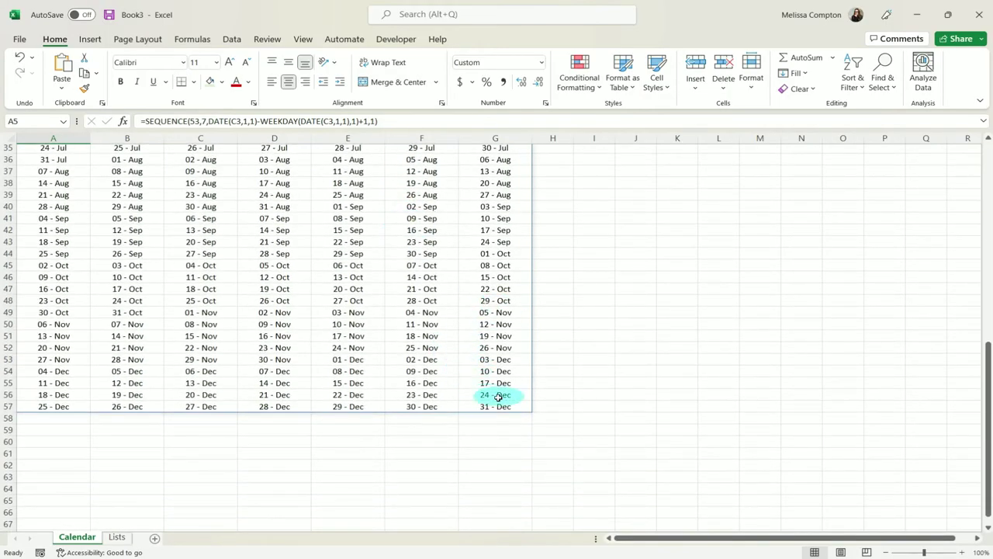
scroll(432, 372, "up", 11)
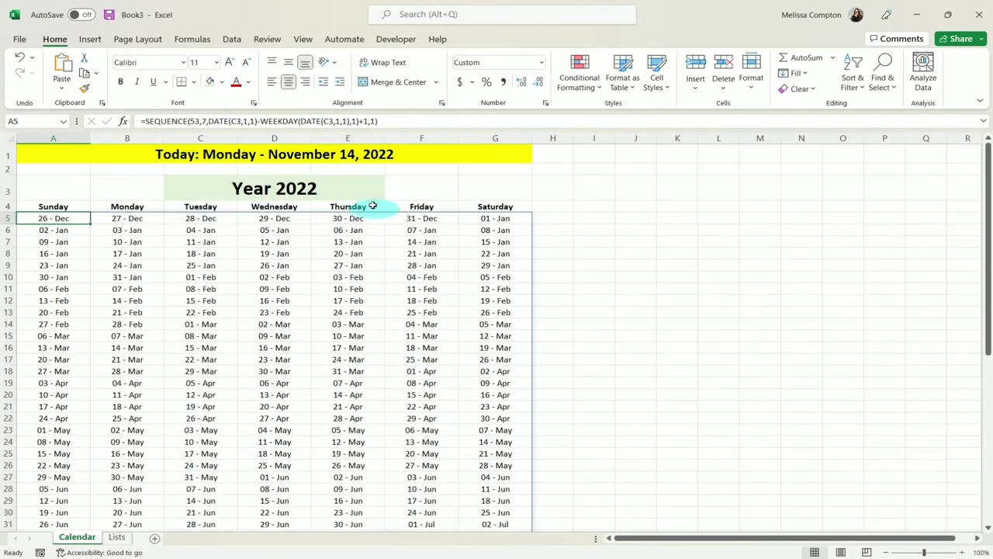
left_click(349, 189)
left_click(389, 194)
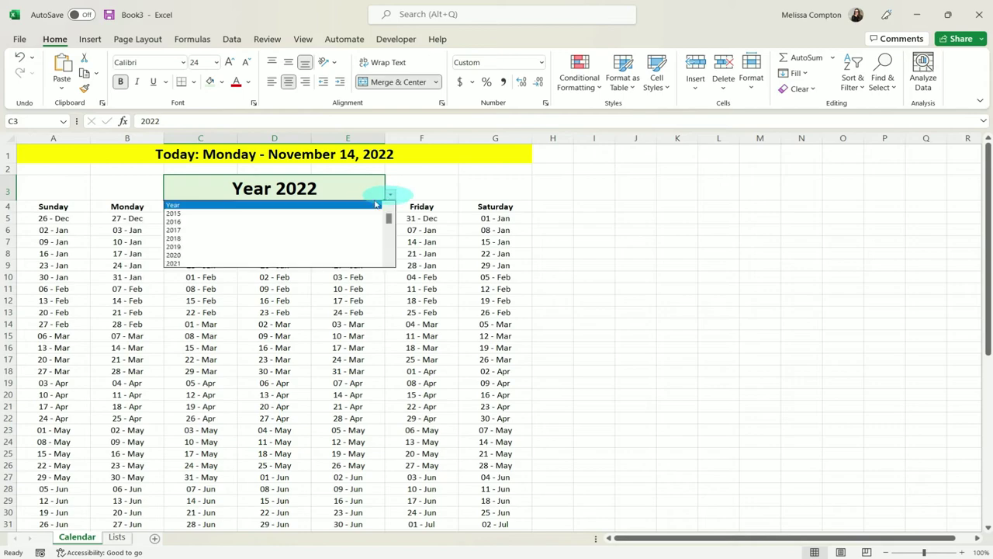
left_click(278, 263)
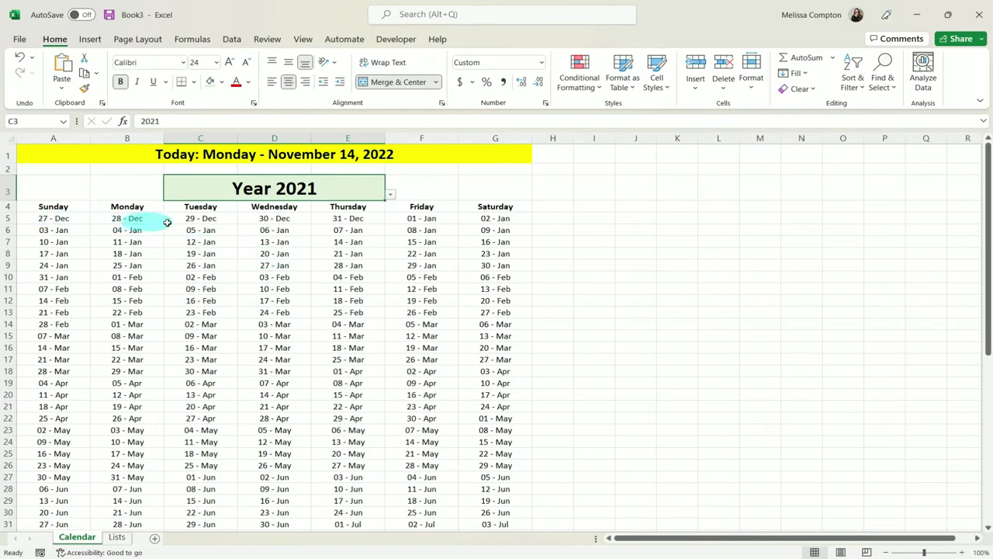
scroll(341, 222, "down", 11)
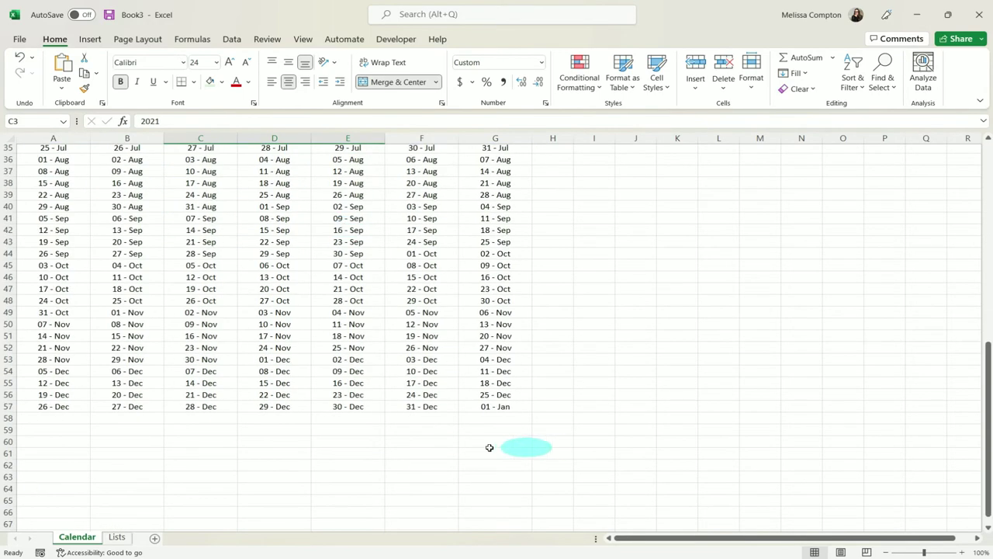
scroll(499, 406, "up", 11)
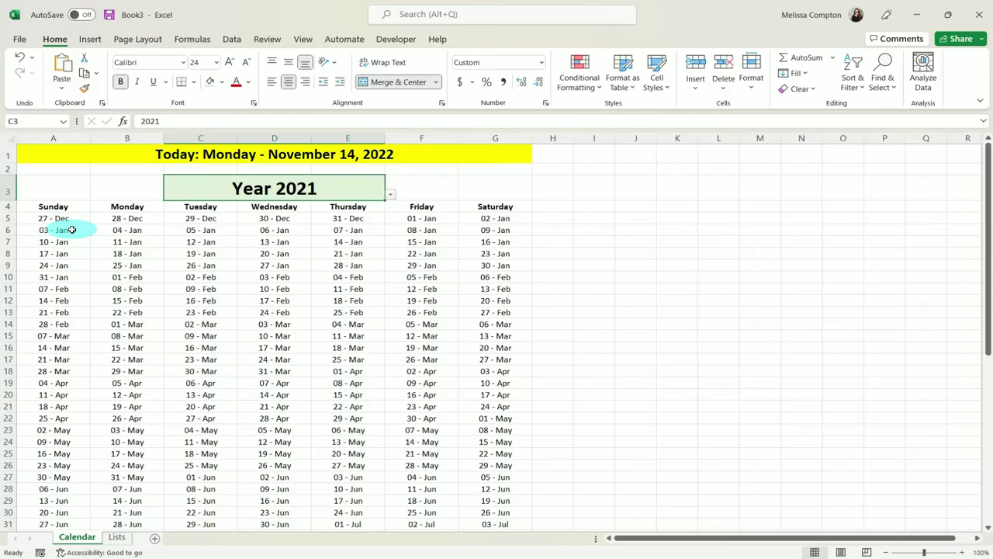
scroll(277, 309, "down", 6)
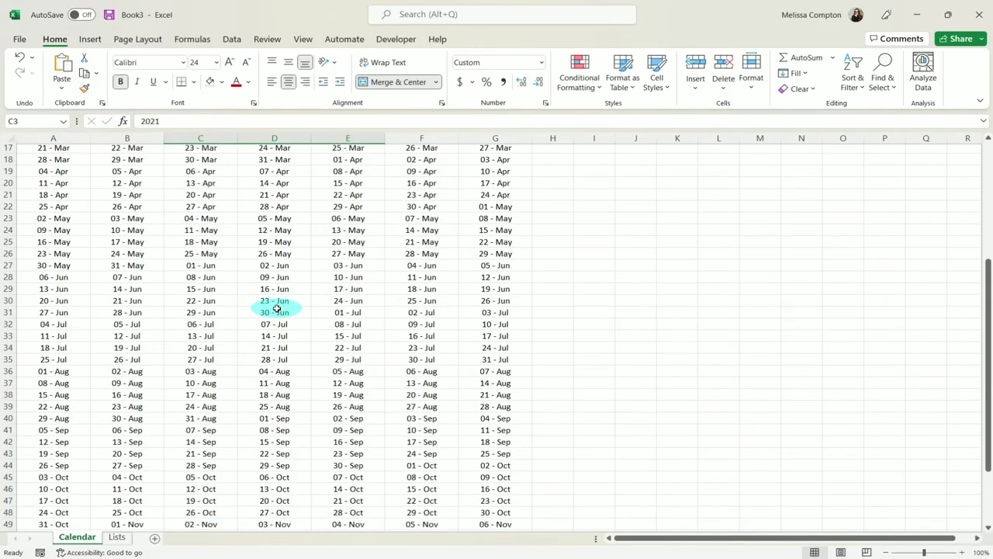
scroll(277, 309, "down", 5)
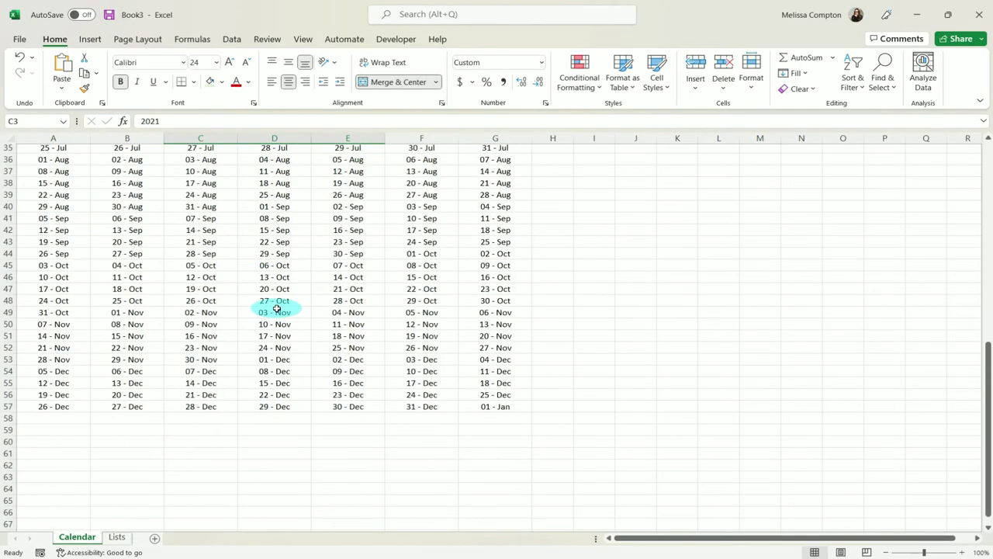
scroll(277, 309, "up", 12)
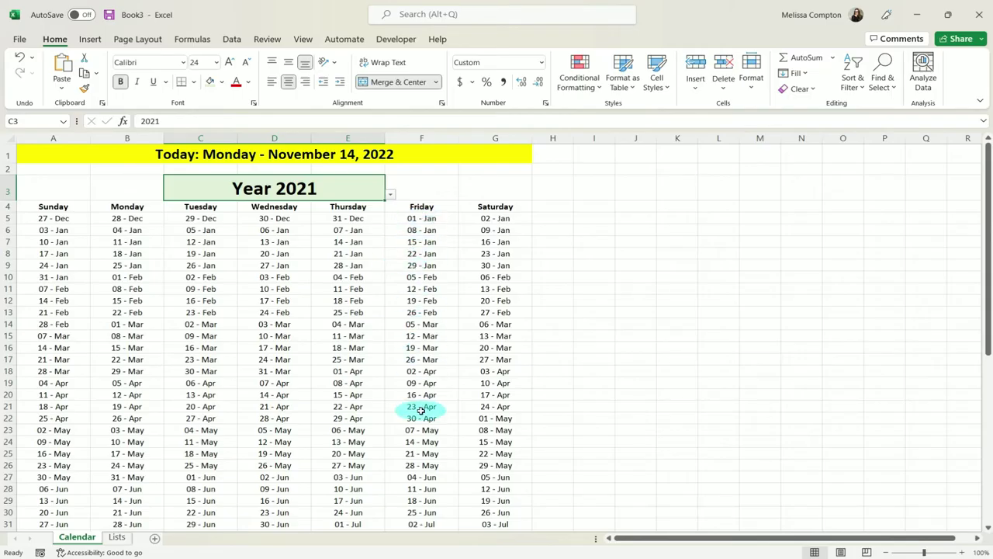
Step: Create a new conditional formatting rule for A5:G57 that uses a formula to determine which cells to format
left_click(48, 220)
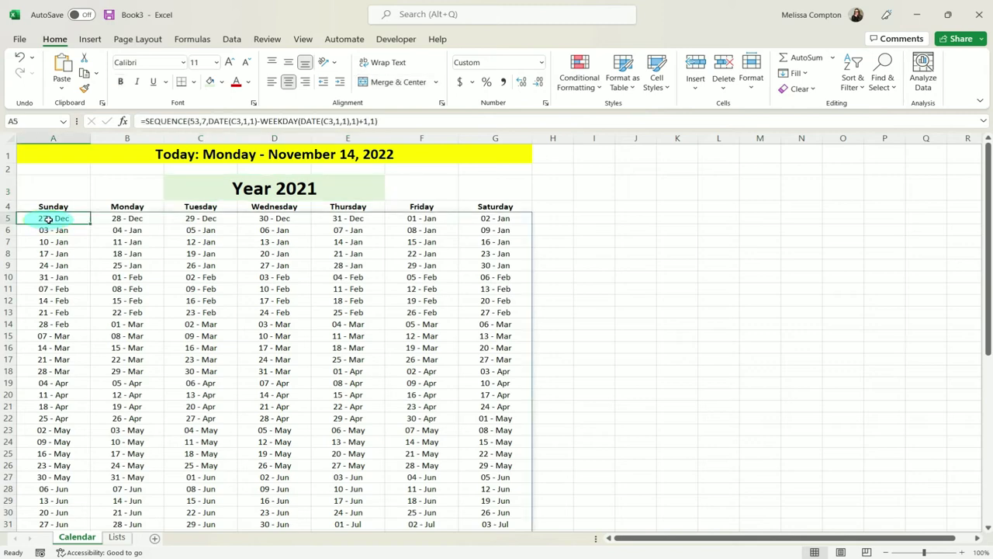
key("ctrl+shift+Right")
key("ctrl+shift+Down")
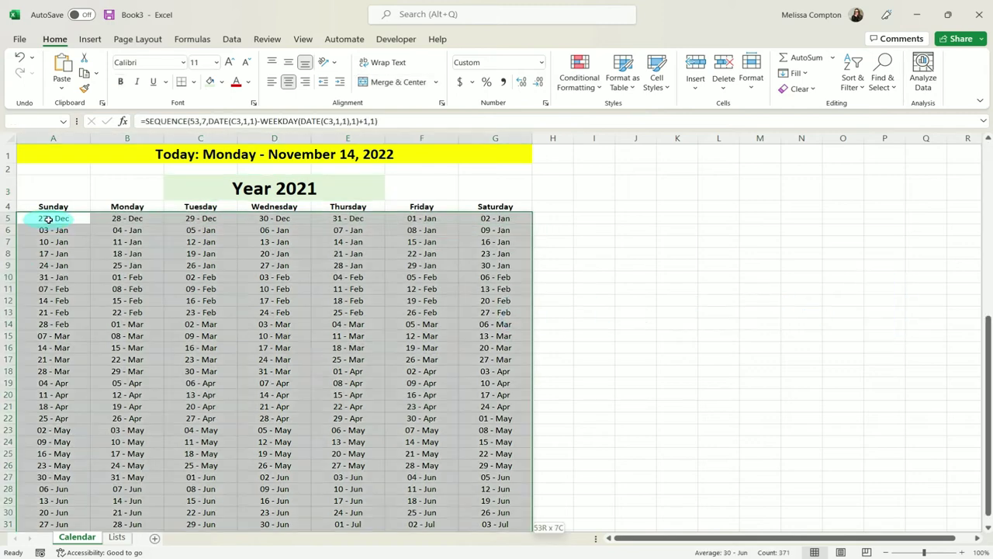
left_click(598, 88)
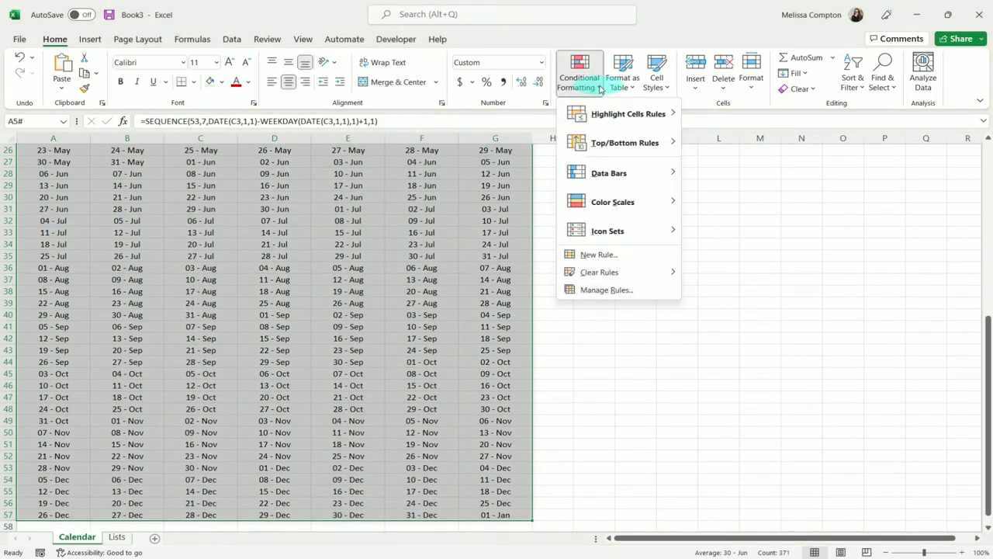
left_click(594, 255)
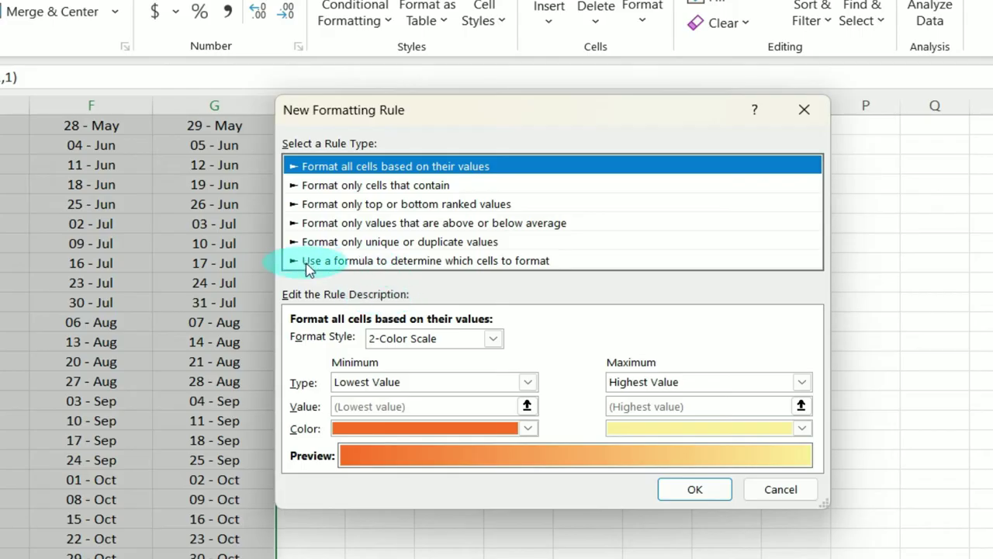
left_click(498, 262)
Step: Enter =ISODD(MONTH(A5)) as the rule's formula, with A5 as a relative reference
left_click(308, 340)
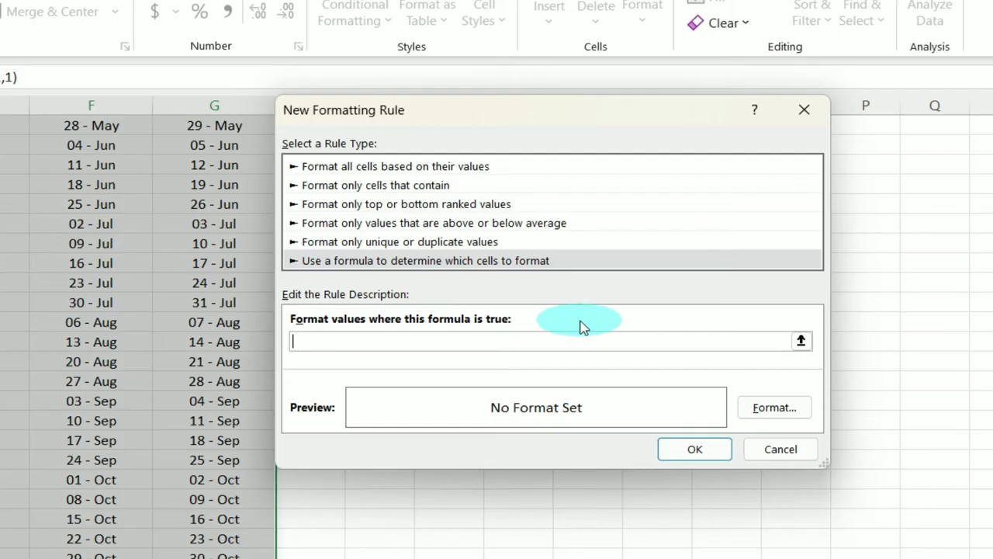
type("=ISODD(")
left_click(355, 342)
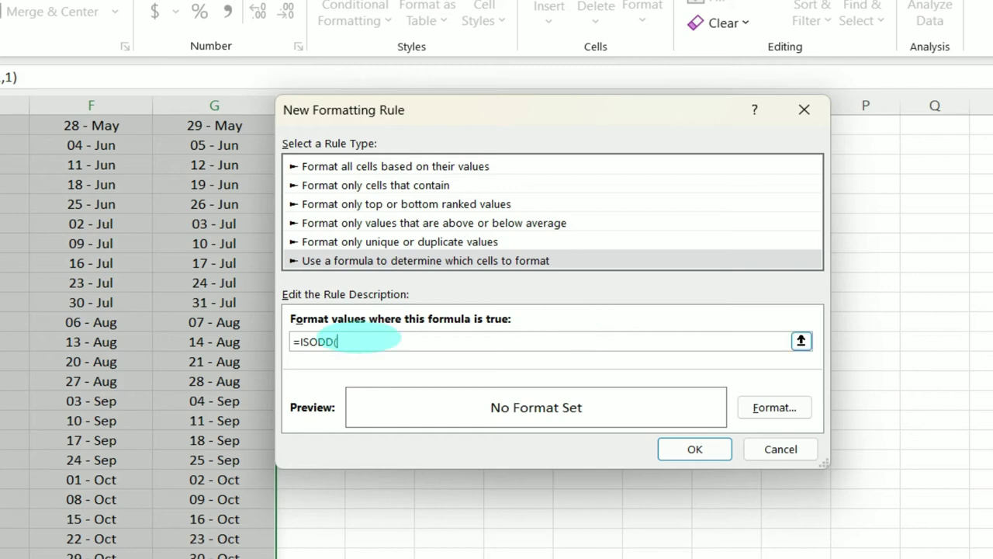
scroll(138, 333, "up", 10)
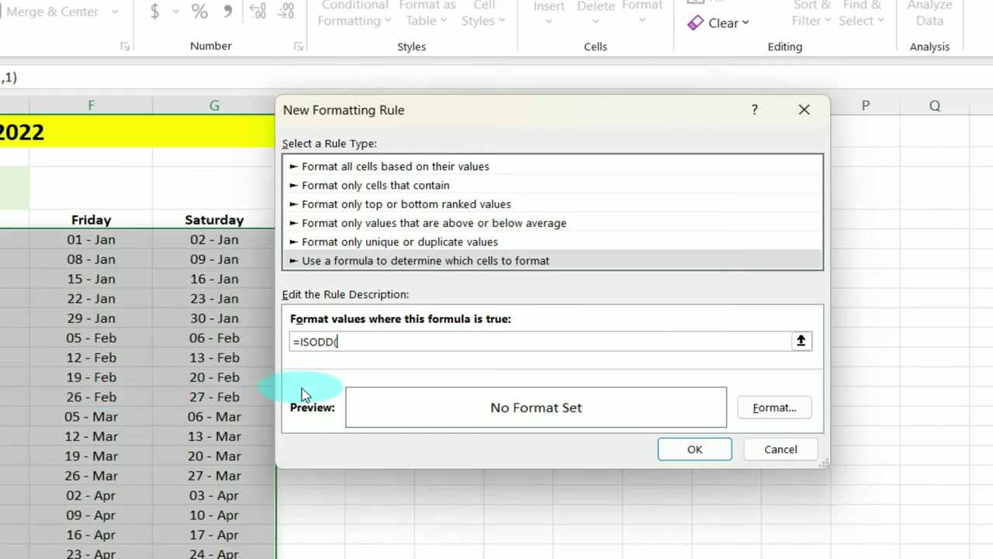
type("MONTH(")
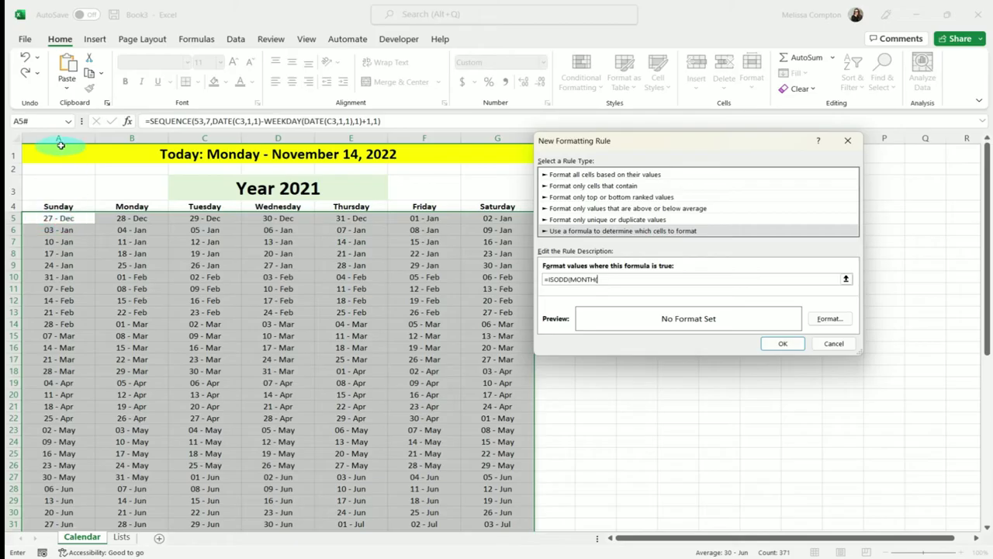
left_click(52, 218)
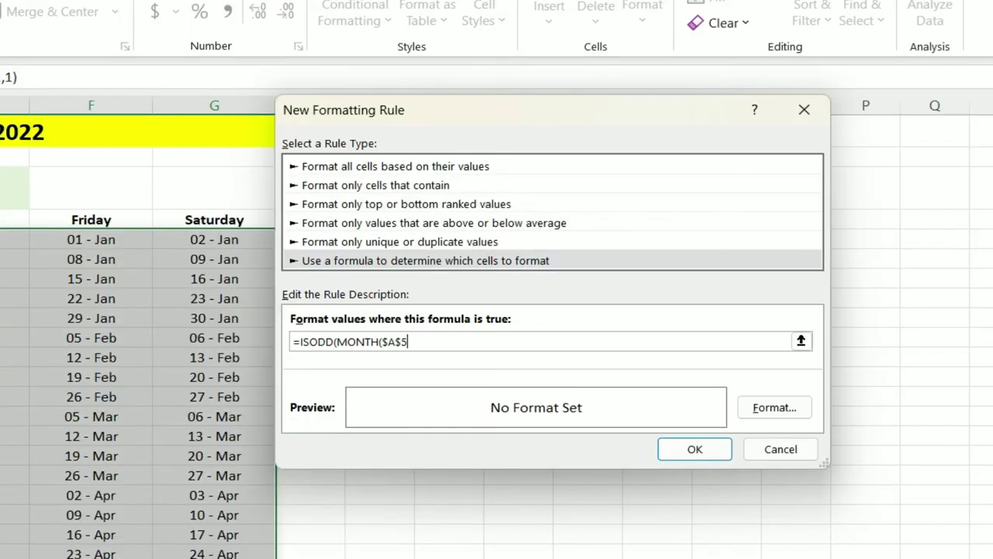
key("F4")
key("F4")
key("F4")
type("))")
Step: Give the odd-month rule a light green background fill, apply it and check the shading across the calendar
left_click(787, 410)
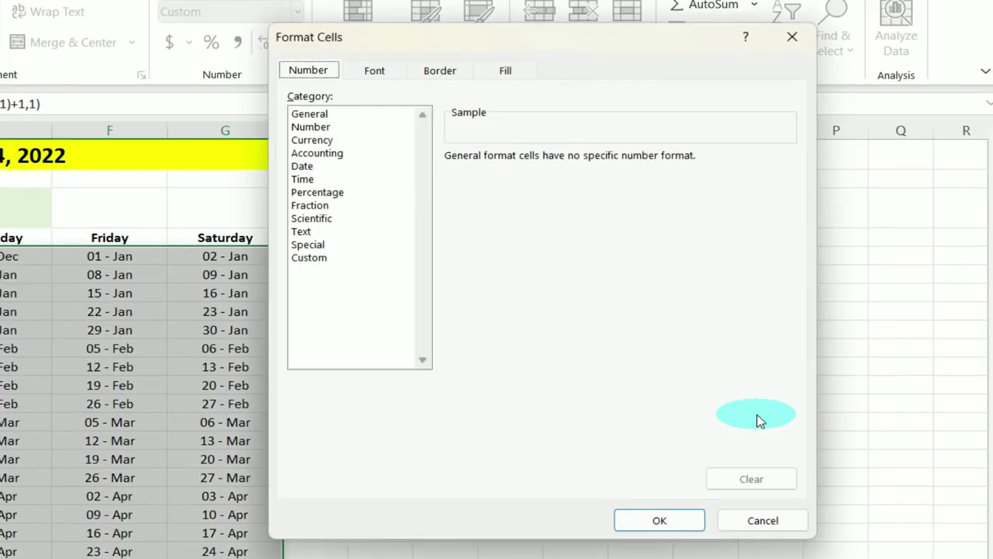
left_click(502, 70)
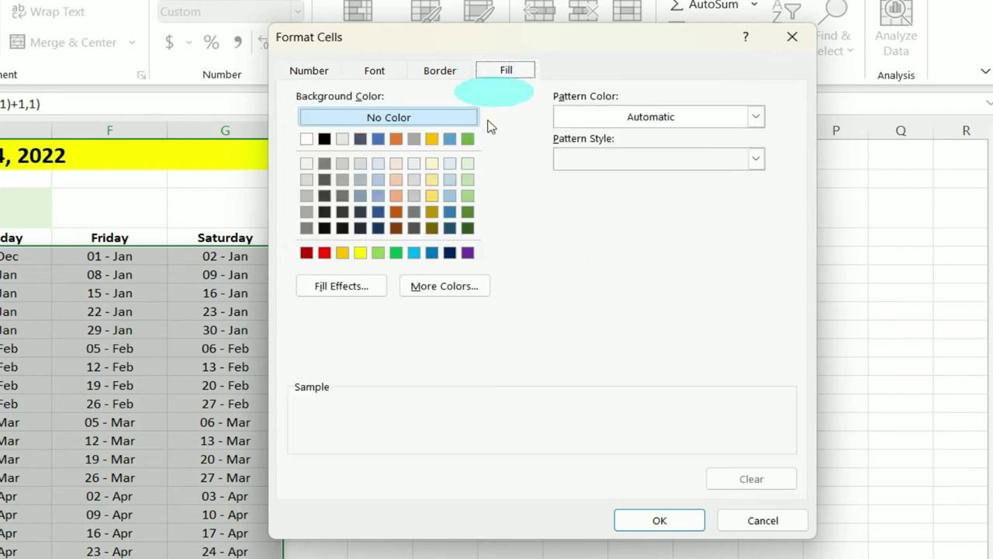
left_click(468, 195)
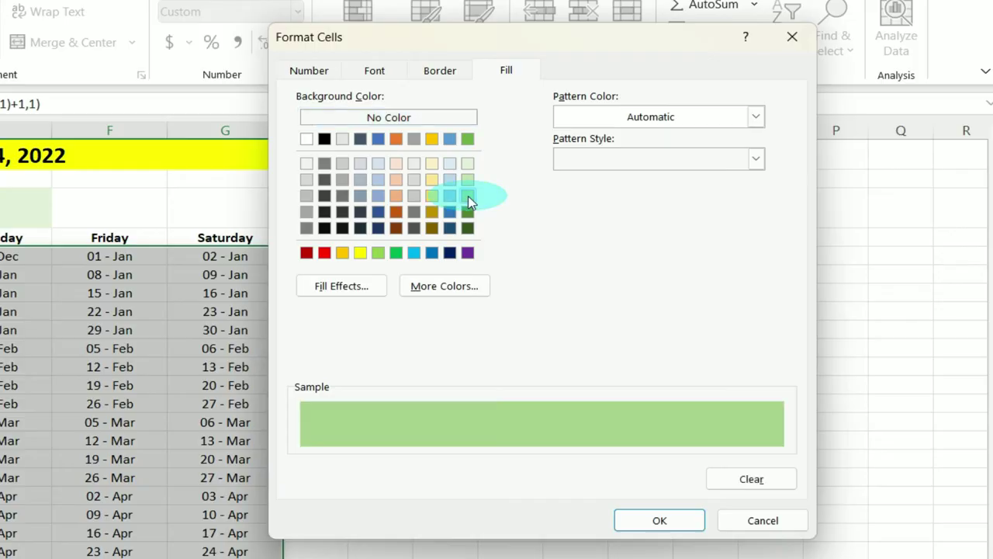
left_click(669, 522)
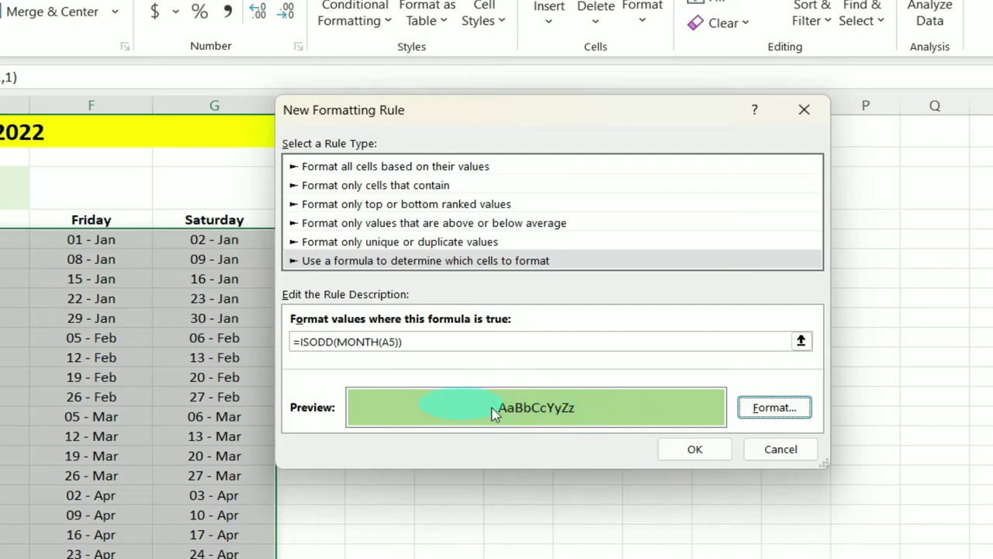
left_click(695, 449)
left_click(527, 432)
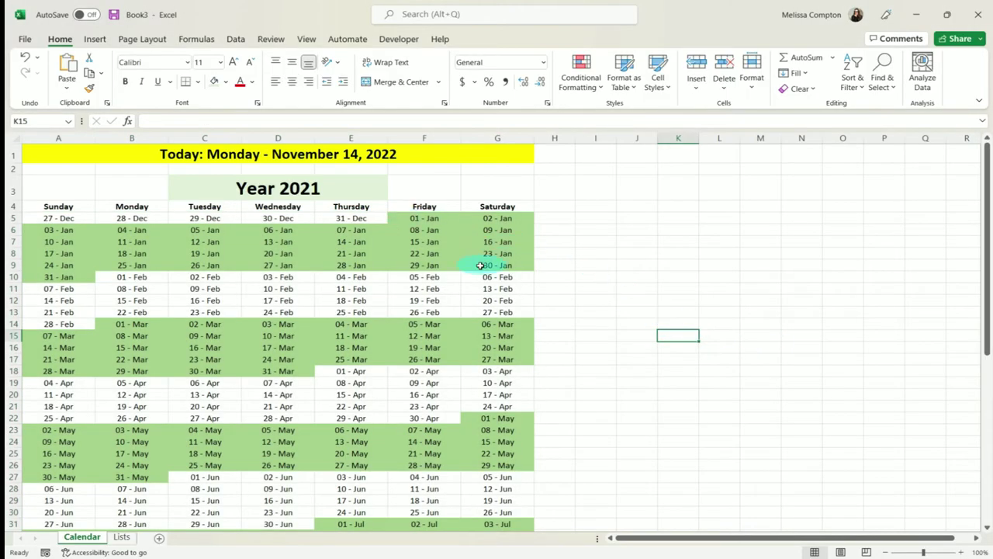
scroll(473, 233, "down", 2)
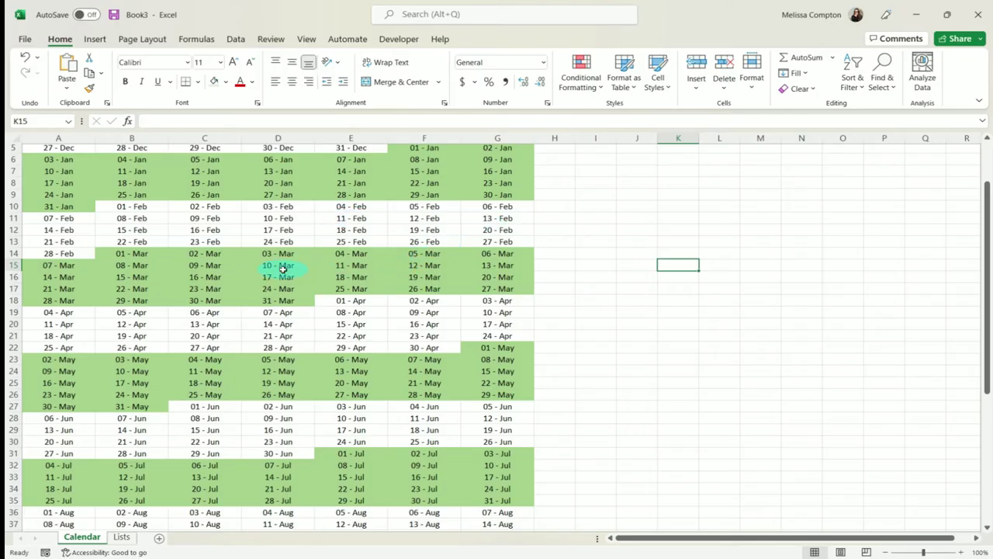
scroll(406, 341, "down", 5)
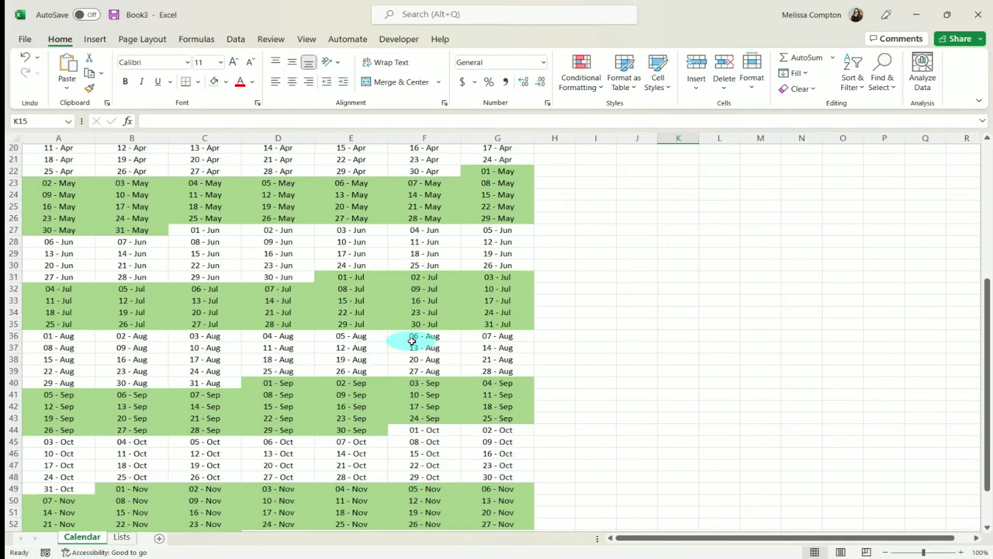
scroll(409, 340, "up", 6)
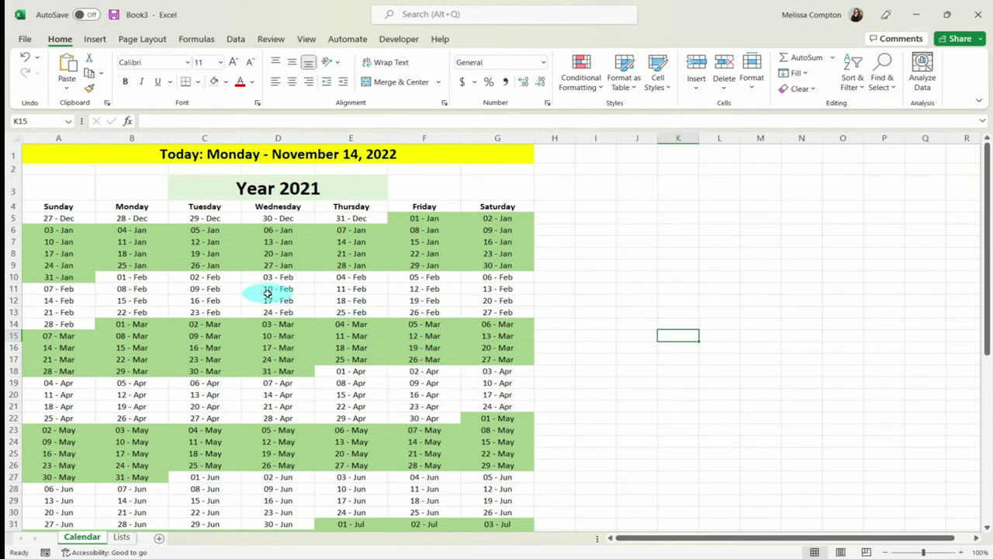
Step: Start a second conditional formatting rule for A5:G57 that uses a formula to determine which cells to format
left_click(62, 218)
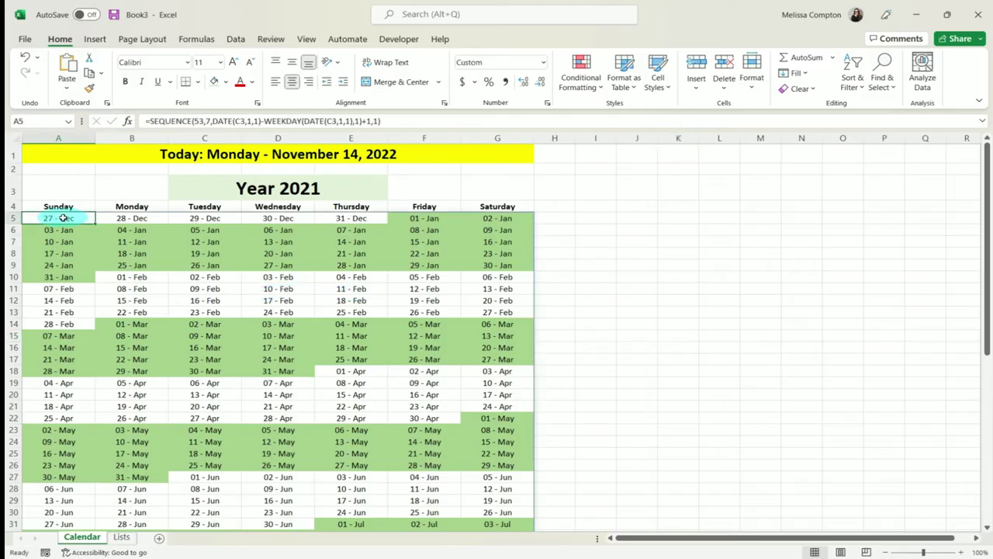
key("ctrl+shift+Right")
key("ctrl+shift+Down")
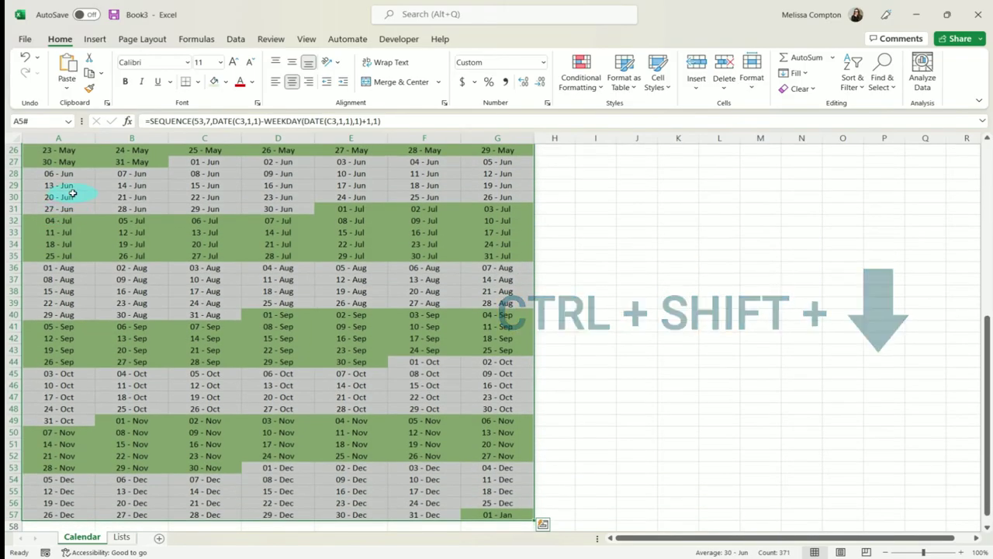
left_click(581, 78)
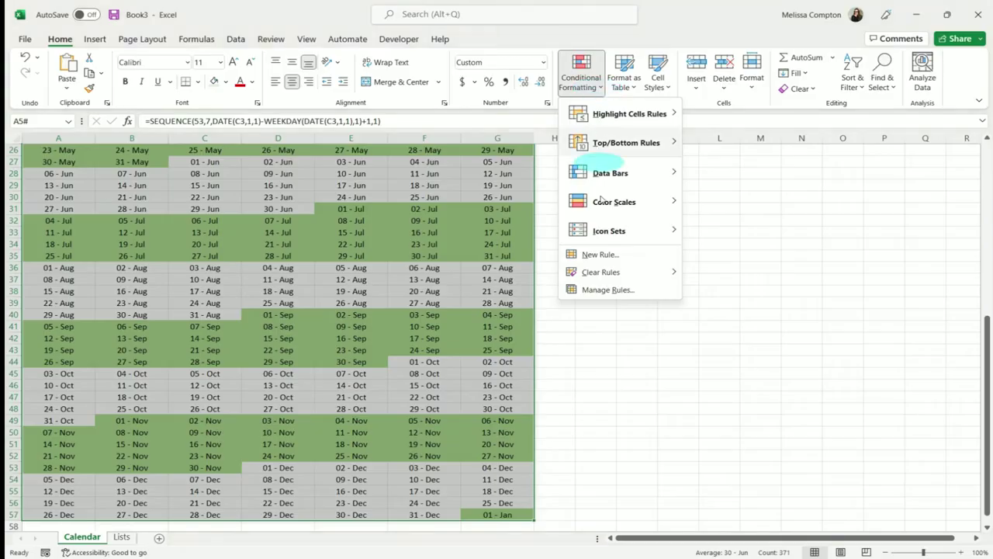
left_click(600, 254)
left_click(587, 222)
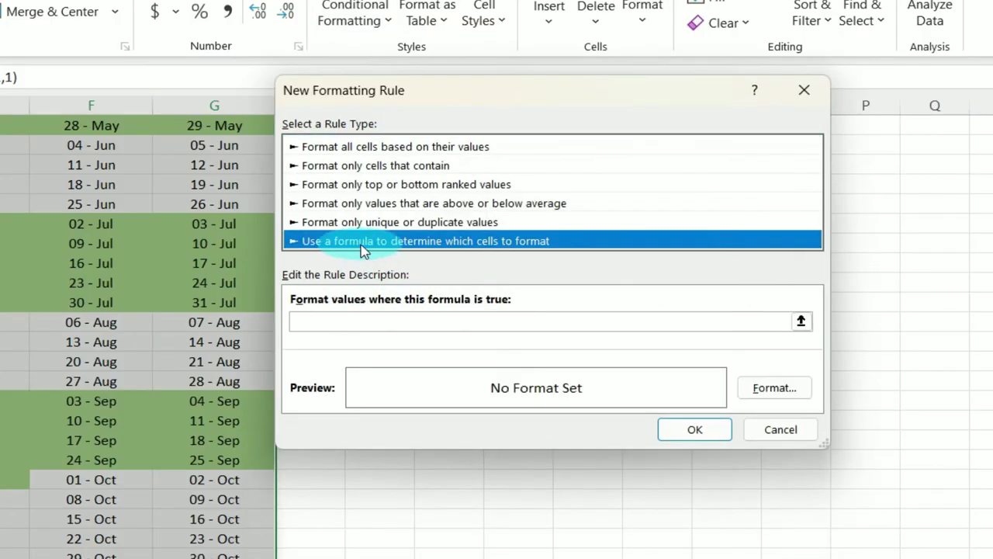
Step: Enter =ISEVEN(MONTH(A5)) as the second rule's formula, with A5 as a relative reference
left_click(345, 321)
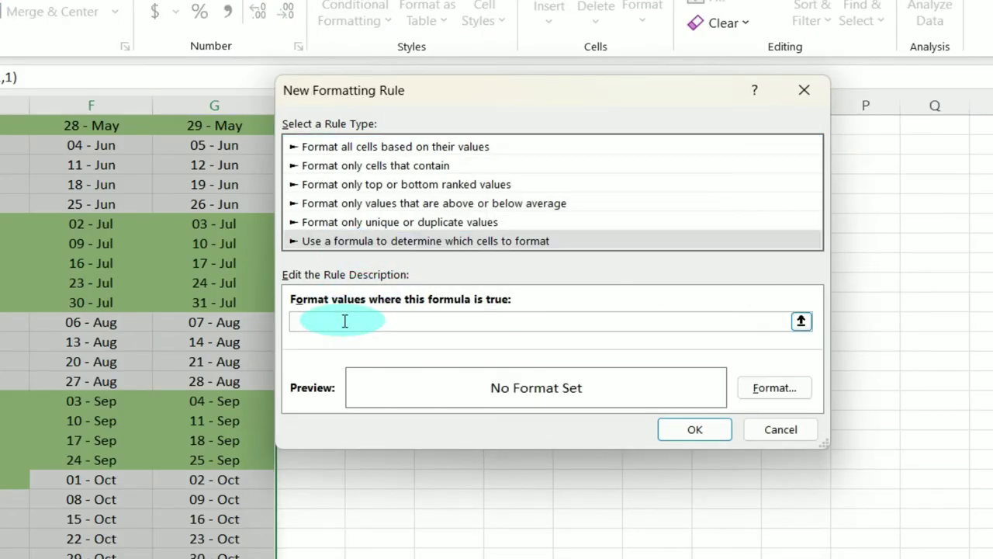
type("=")
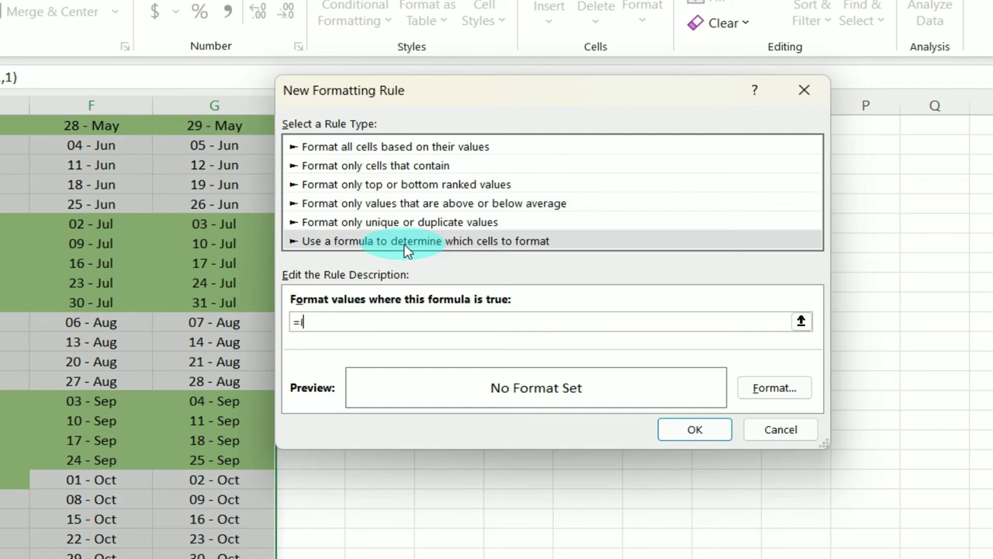
type("ISEVEN(MONTH(")
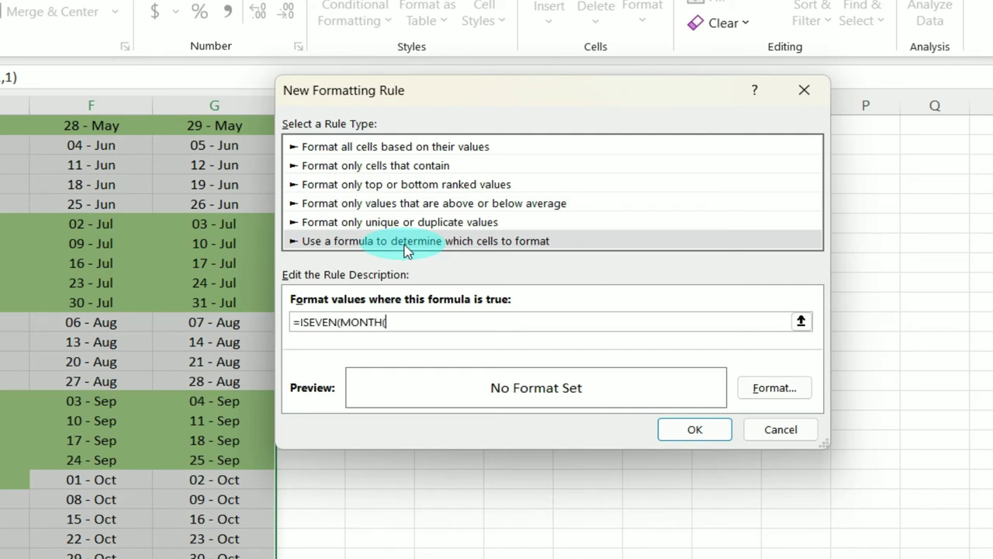
scroll(381, 288, "up", 8)
left_click(56, 219)
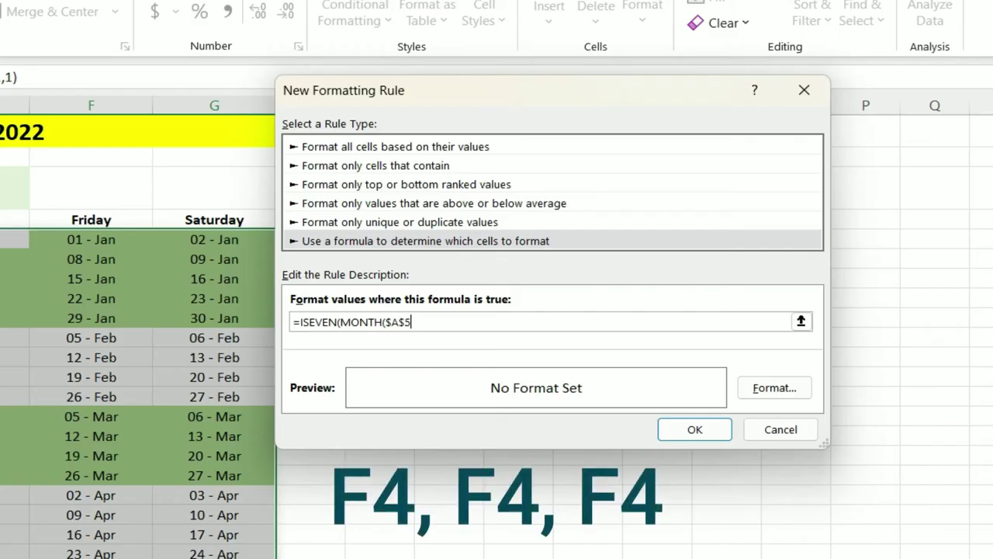
key("F4")
key("F4")
key("F4")
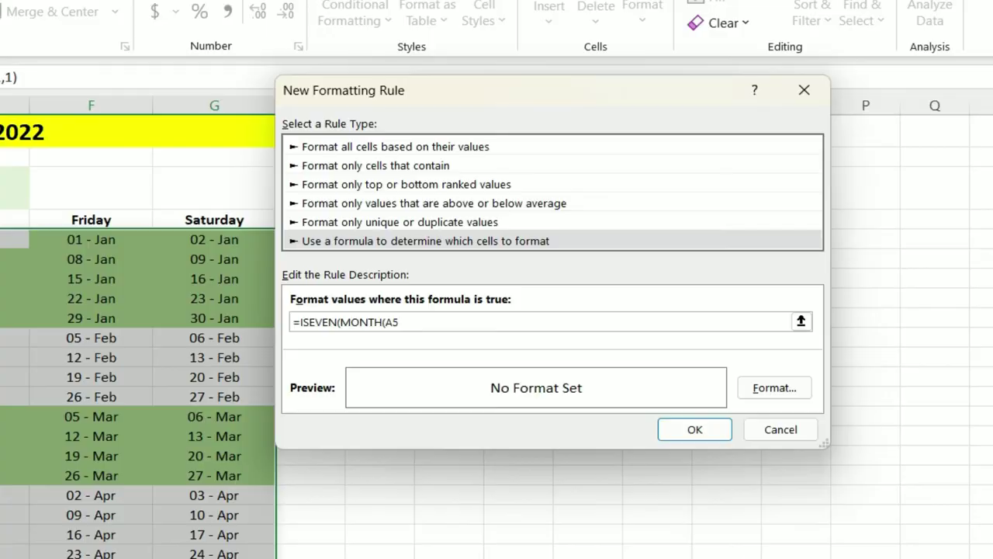
Step: Give the even-month rule a light yellow-gold background fill and apply it to the calendar
left_click(804, 398)
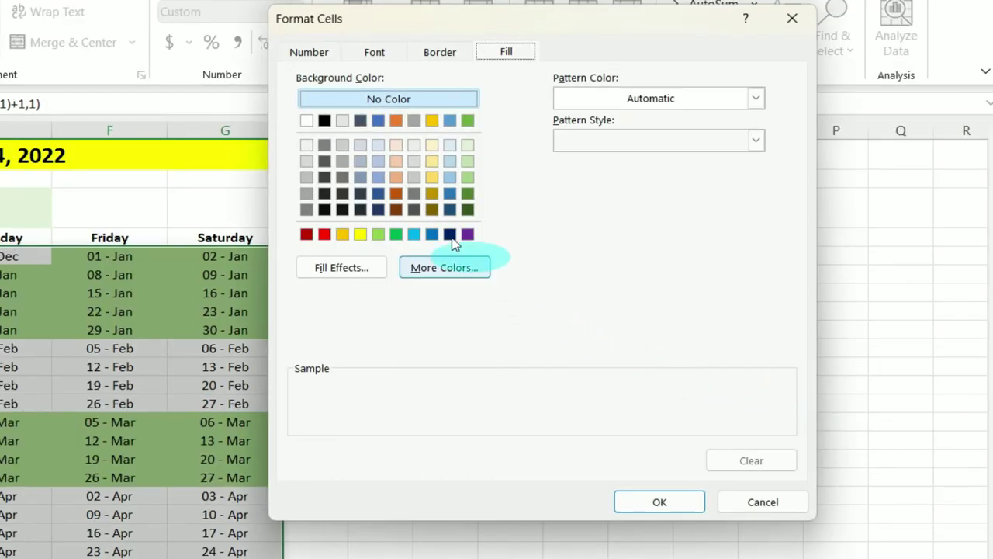
left_click(433, 162)
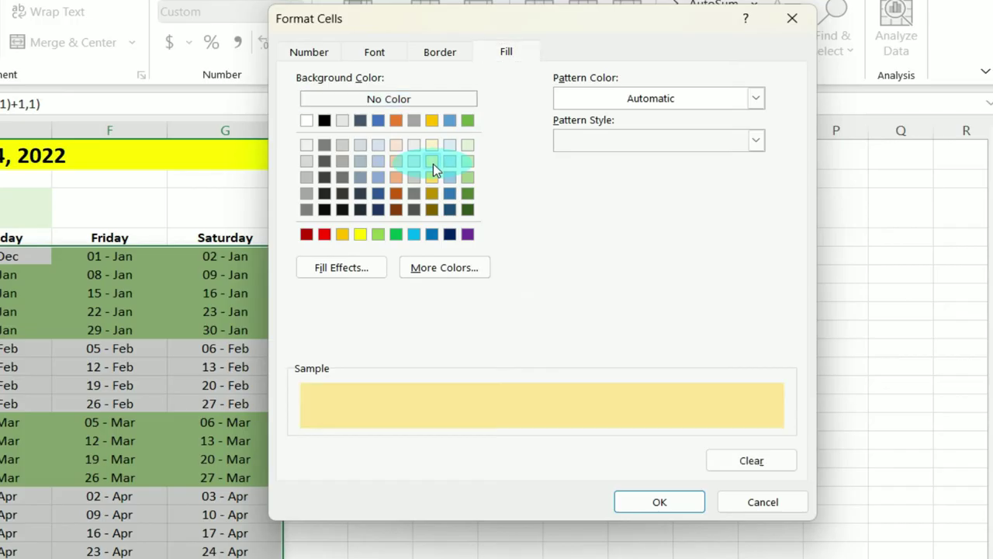
left_click(659, 502)
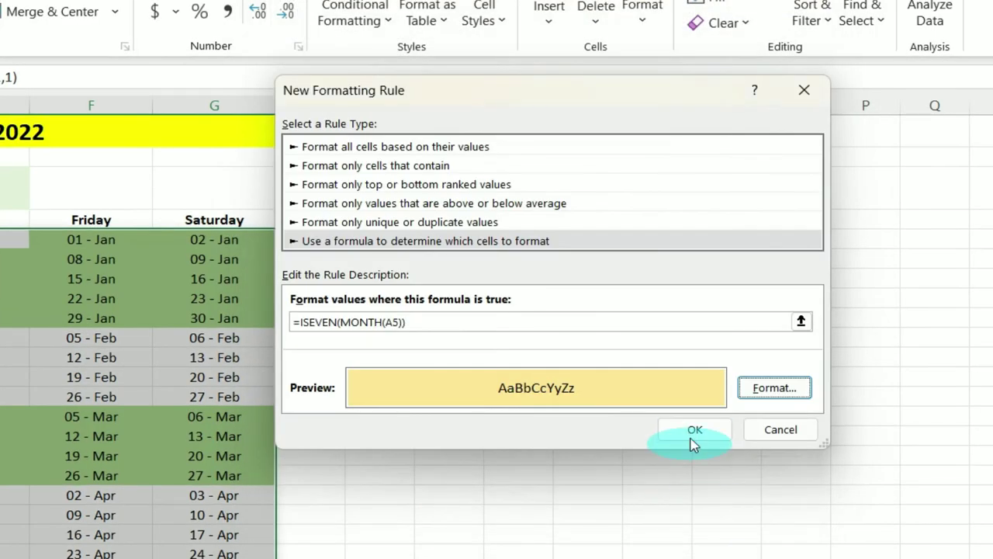
left_click(692, 433)
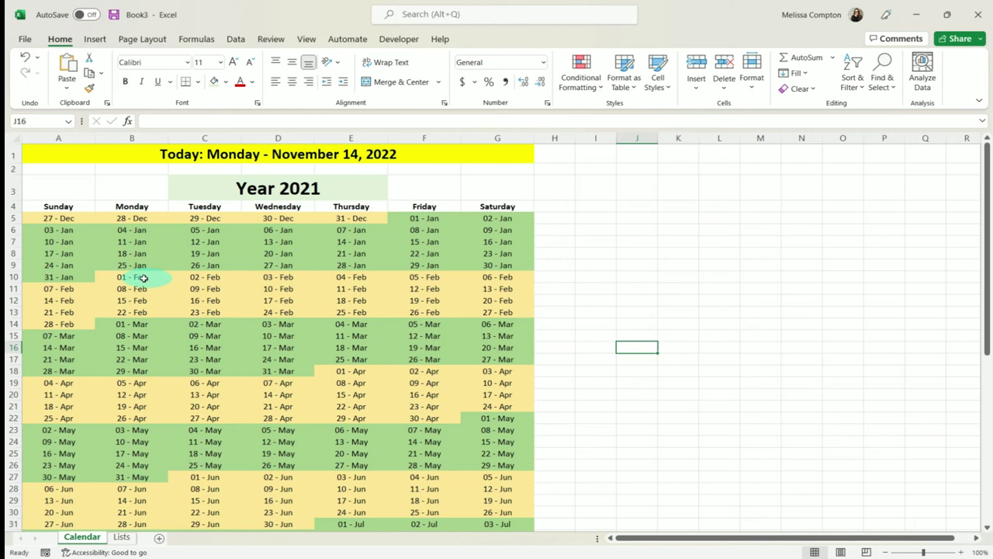
Step: Start a third conditional formatting rule for all dates in A5:G57, again based on a formula
left_click(60, 218)
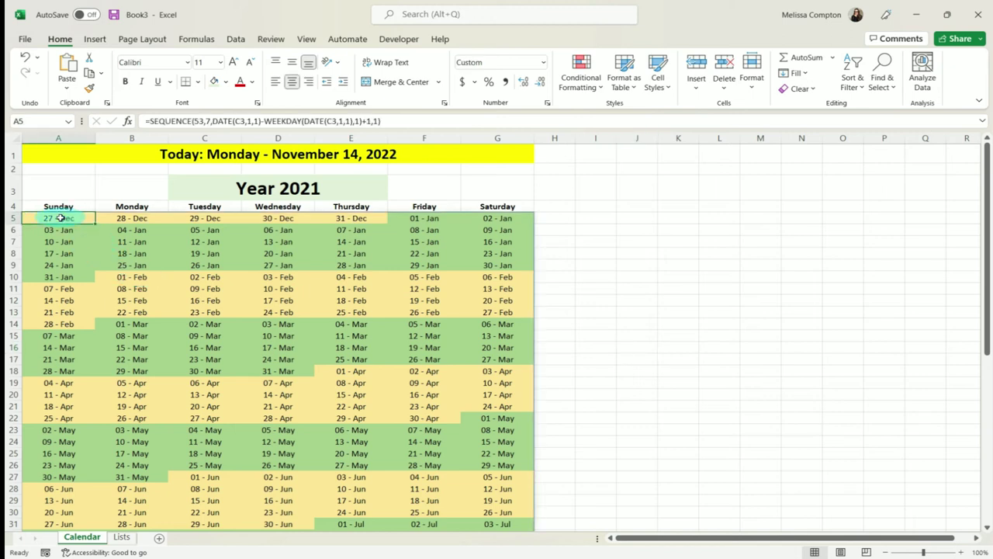
key("ctrl+shift+Right")
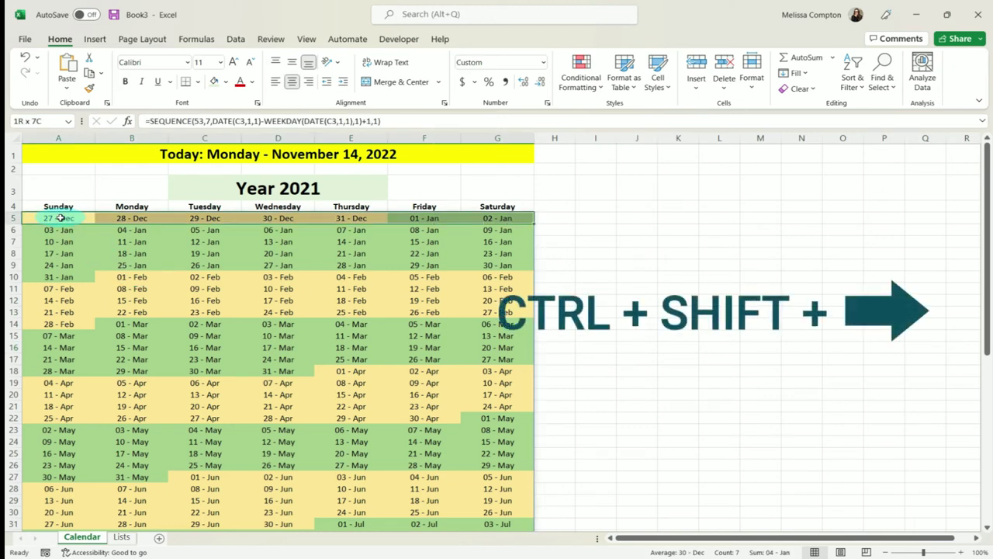
key("ctrl+shift+Down")
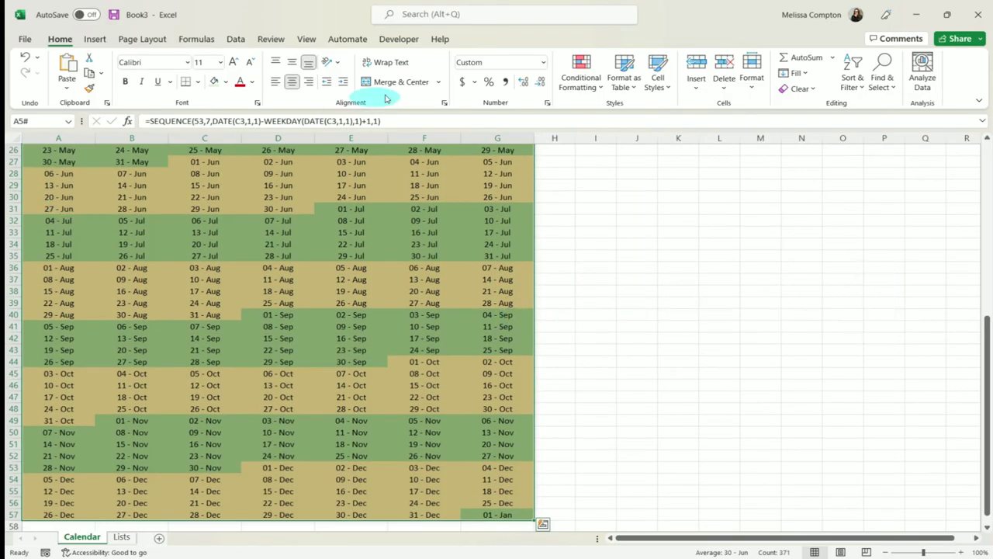
left_click(597, 88)
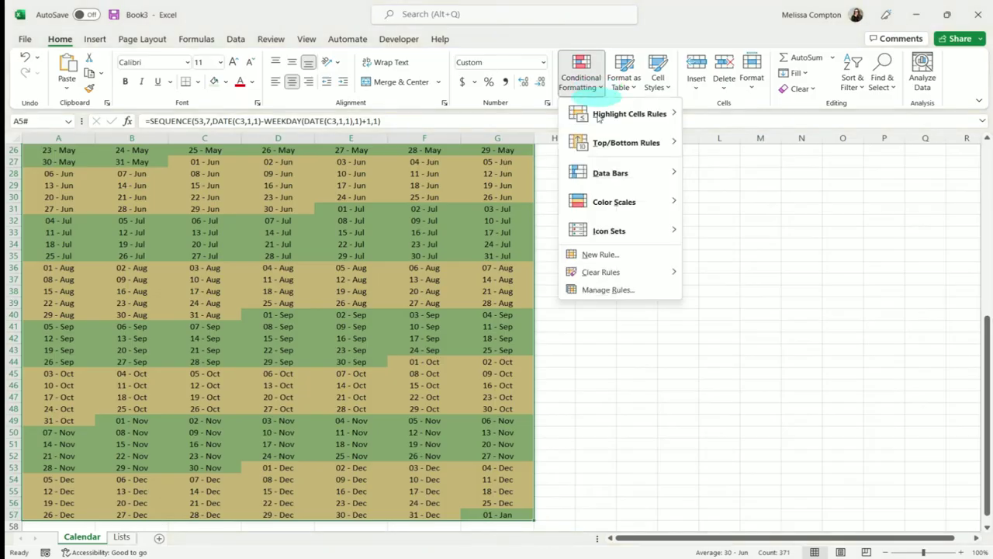
left_click(598, 255)
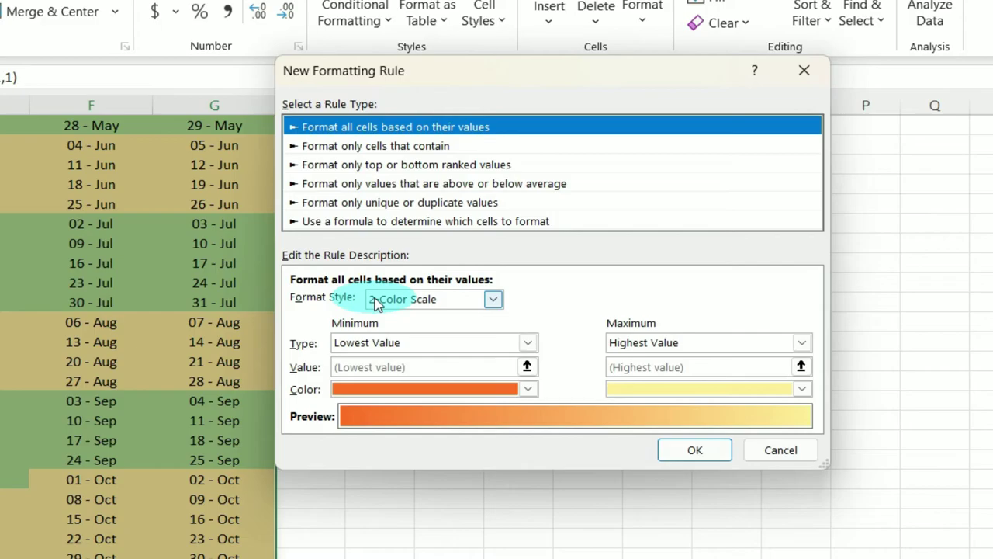
left_click(344, 222)
left_click(318, 301)
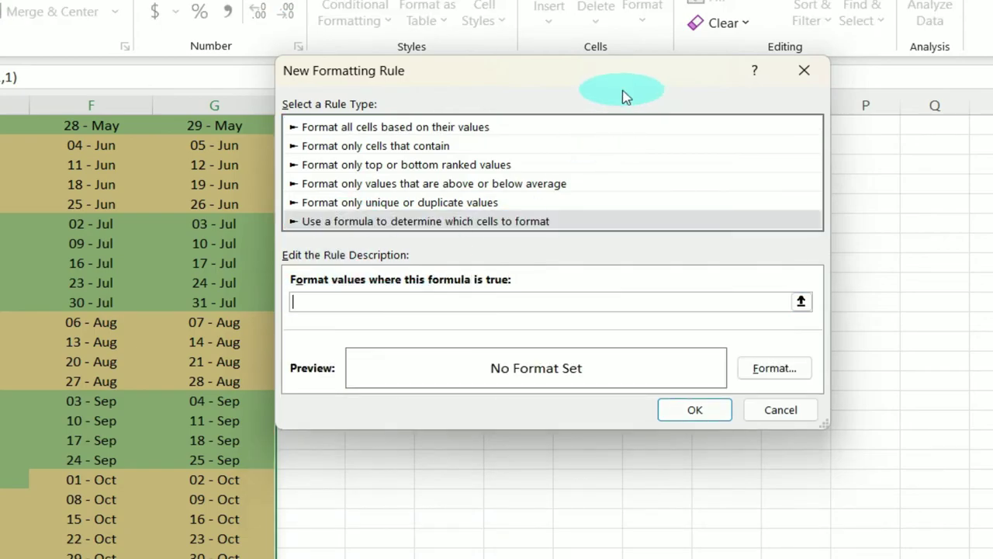
Step: Begin the third rule's formula with =AND(YEAR(A5)=$C$3, keeping A5 relative and the year cell absolute
type("=AND(YEAR")
scroll(138, 333, "up", 9)
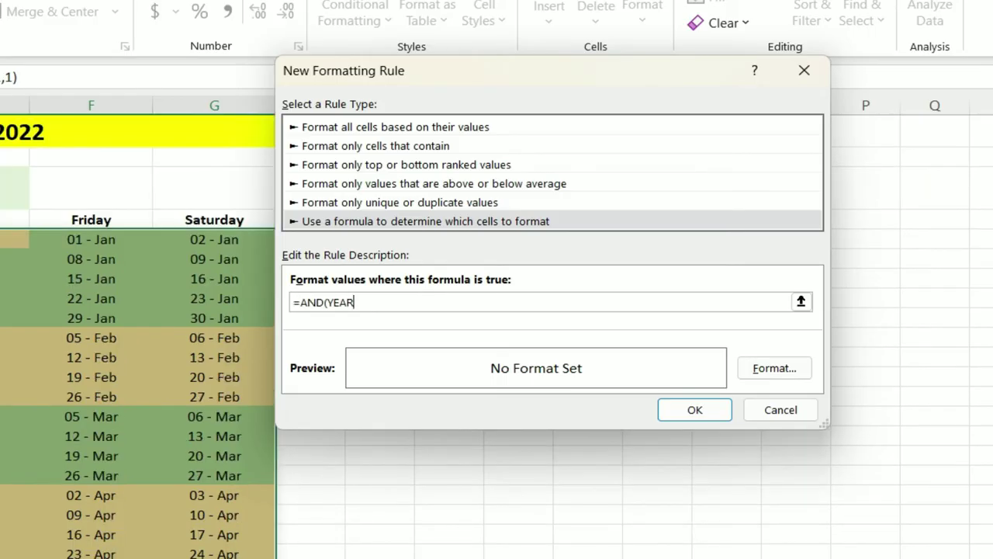
type("(")
left_click(53, 219)
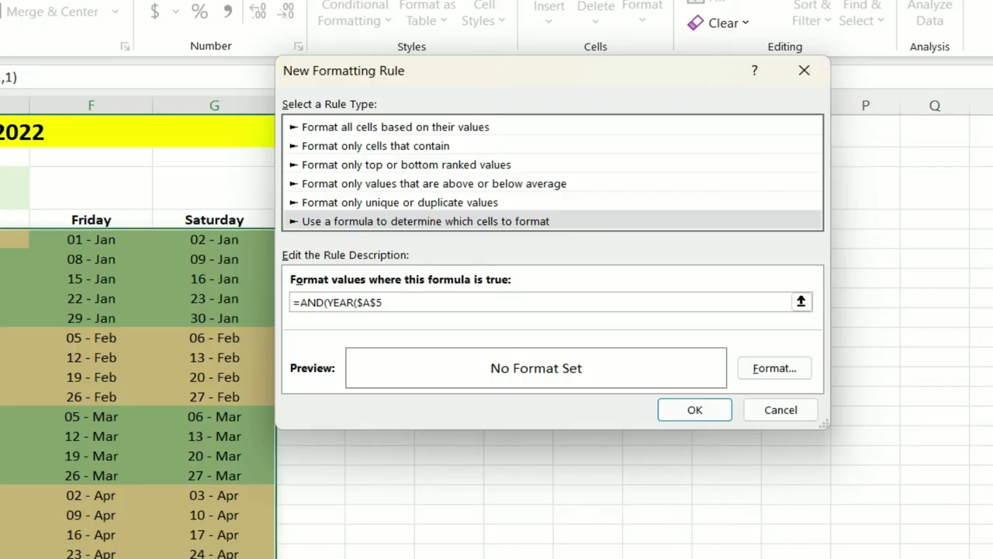
key("F4")
key("F4")
key("F4")
type(")=")
left_click(15, 188)
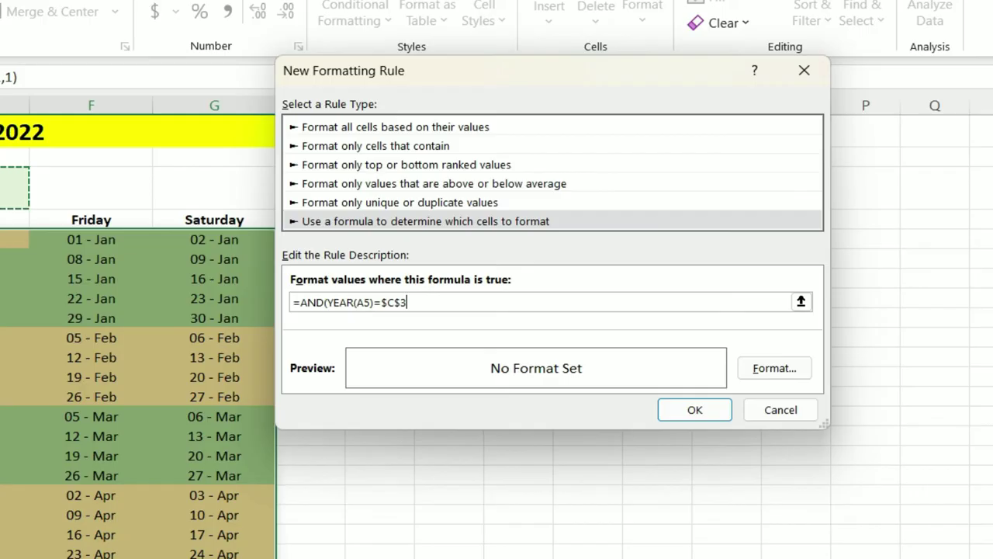
Step: Complete the formula as =AND(YEAR(A5)=$C$3,DAY(A5)=1), with a relative A5 reference in the DAY test
type(",DAY(")
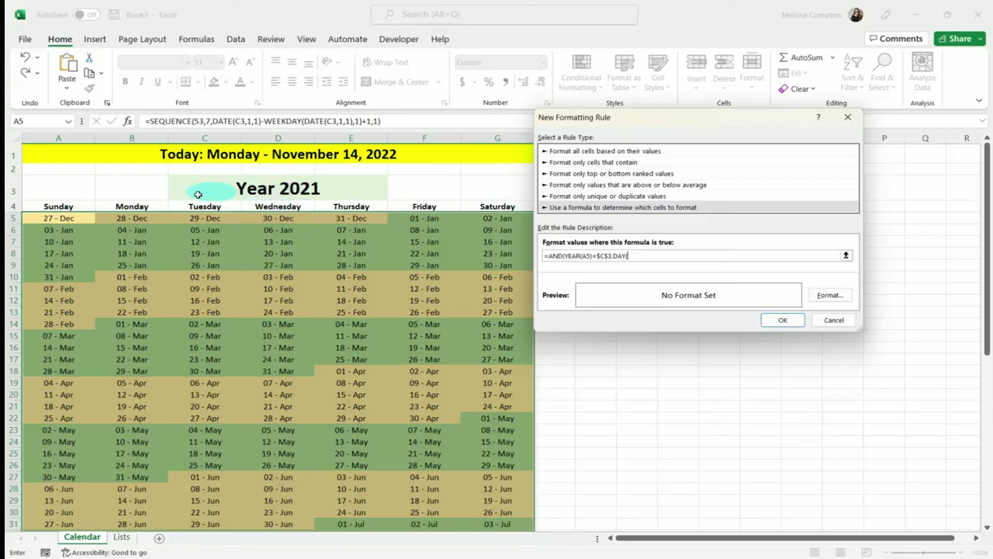
left_click(67, 221)
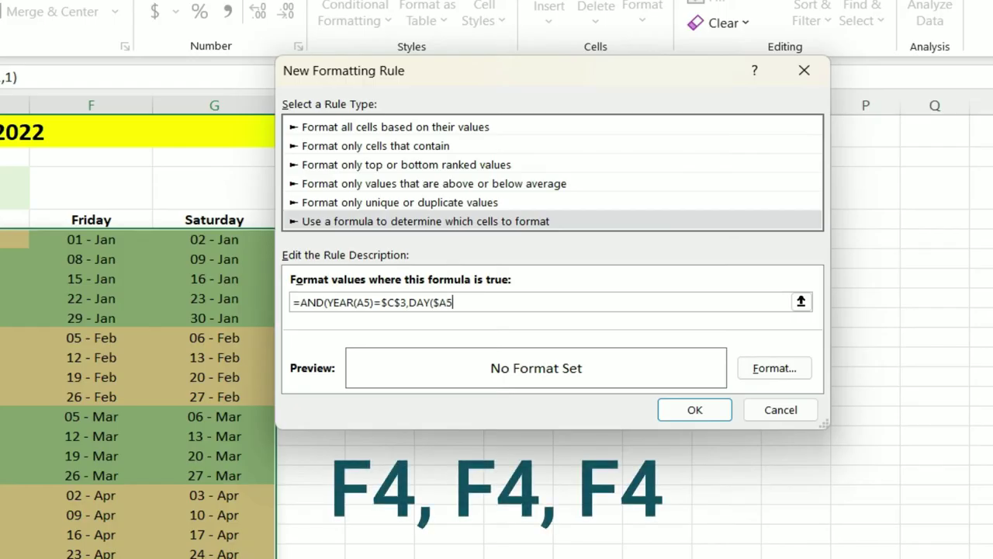
key("F4")
key("F4")
key("F4")
type(")")
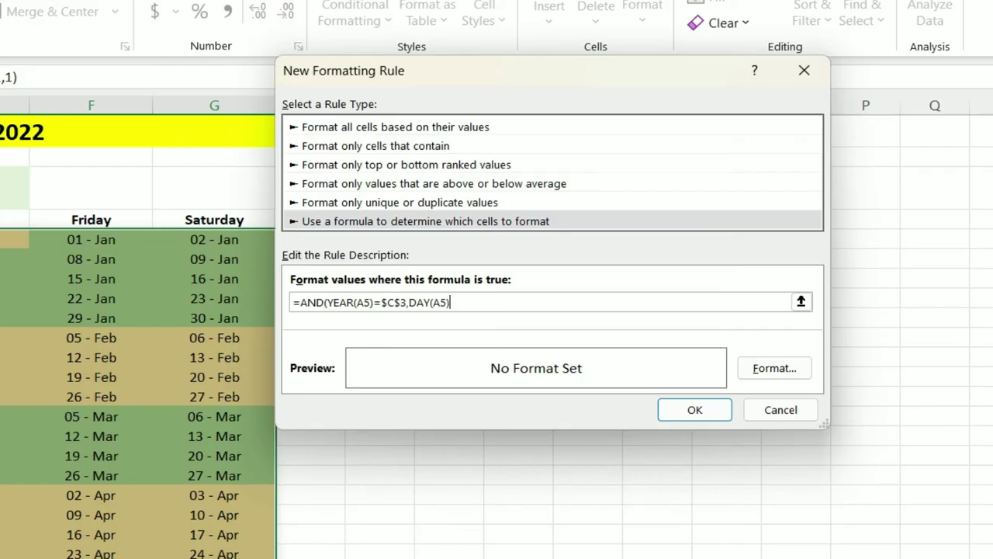
type("=1")
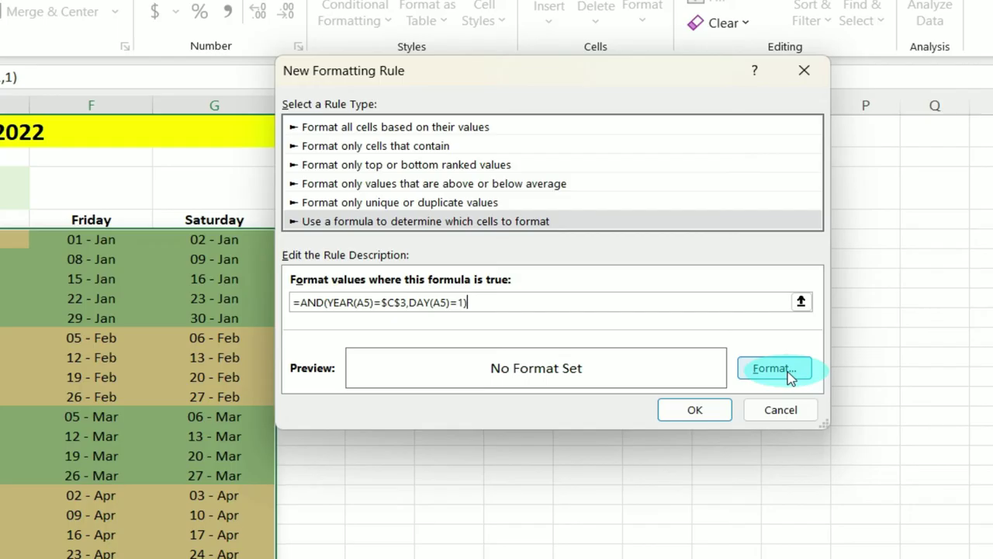
Step: Add an outline border to the first-of-month rule's format and choose dark red as the line colour
left_click(780, 373)
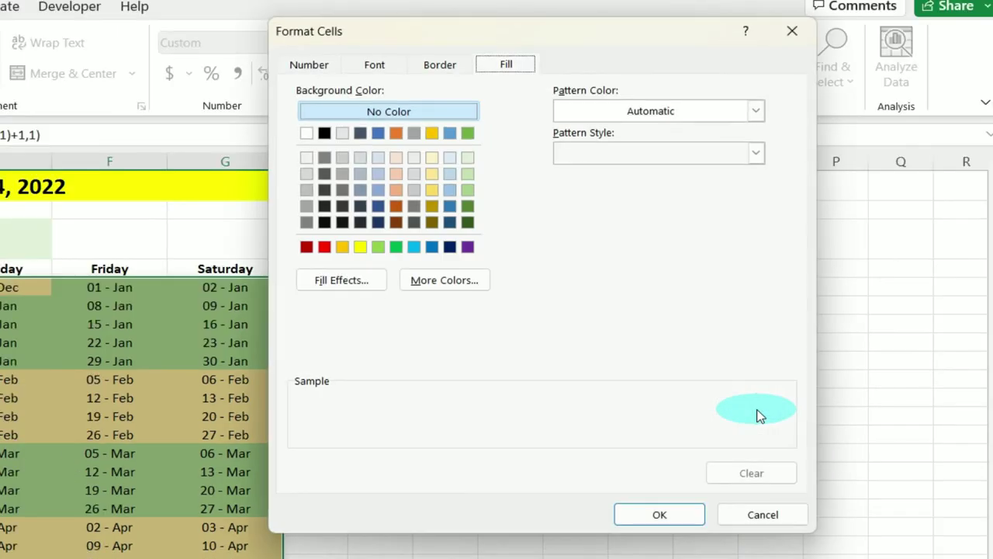
left_click(431, 69)
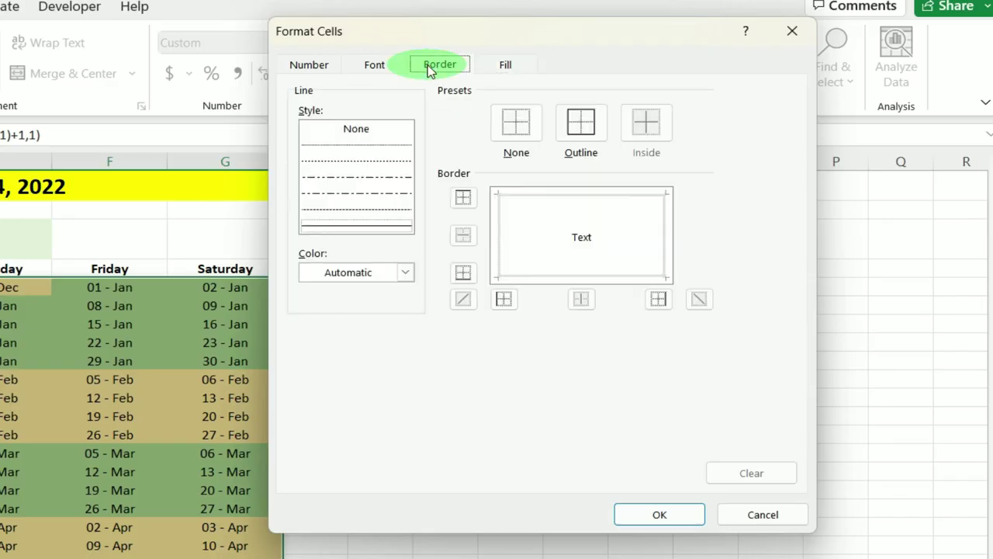
left_click(582, 130)
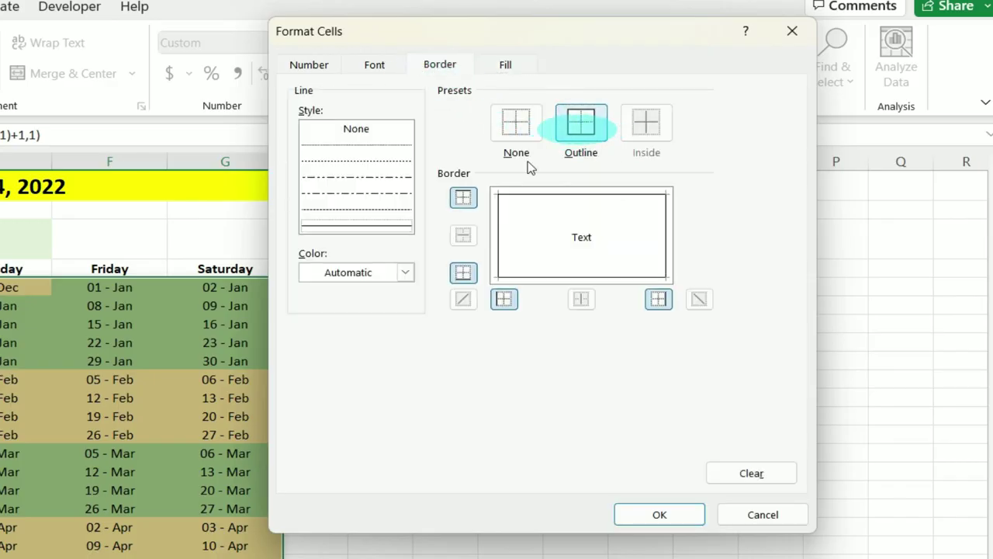
left_click(405, 272)
left_click(310, 480)
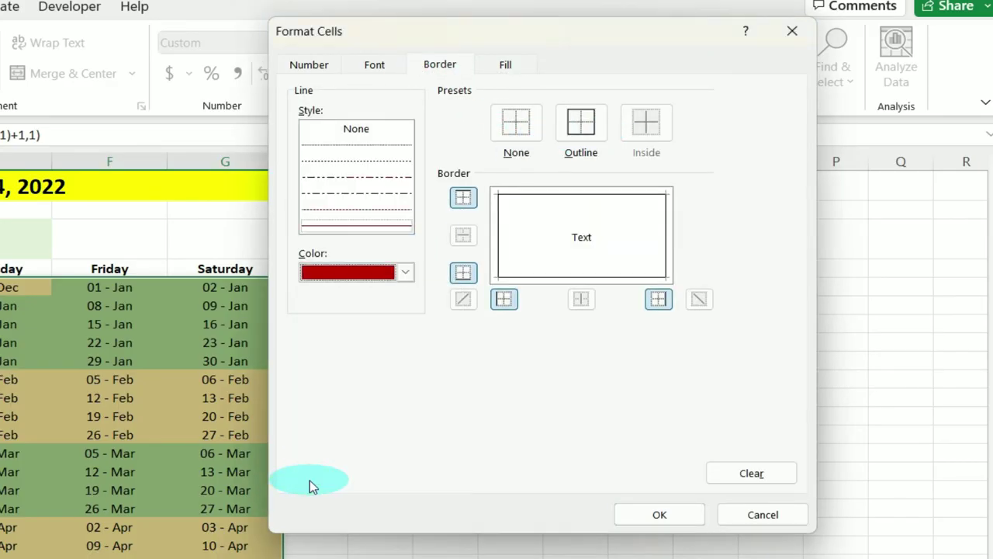
Step: Set the first-of-month rule's font colour to dark red and apply the rule to the calendar dates
left_click(376, 68)
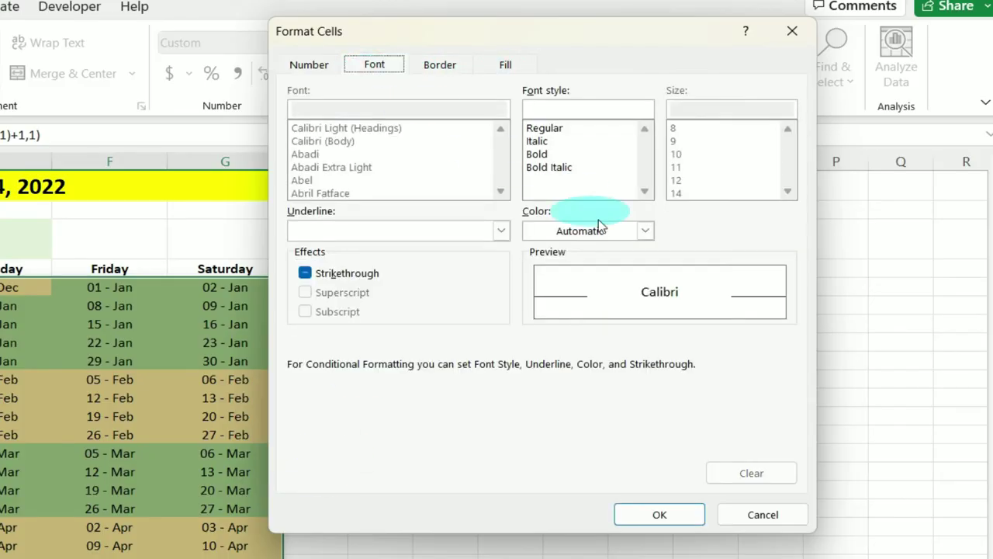
left_click(644, 231)
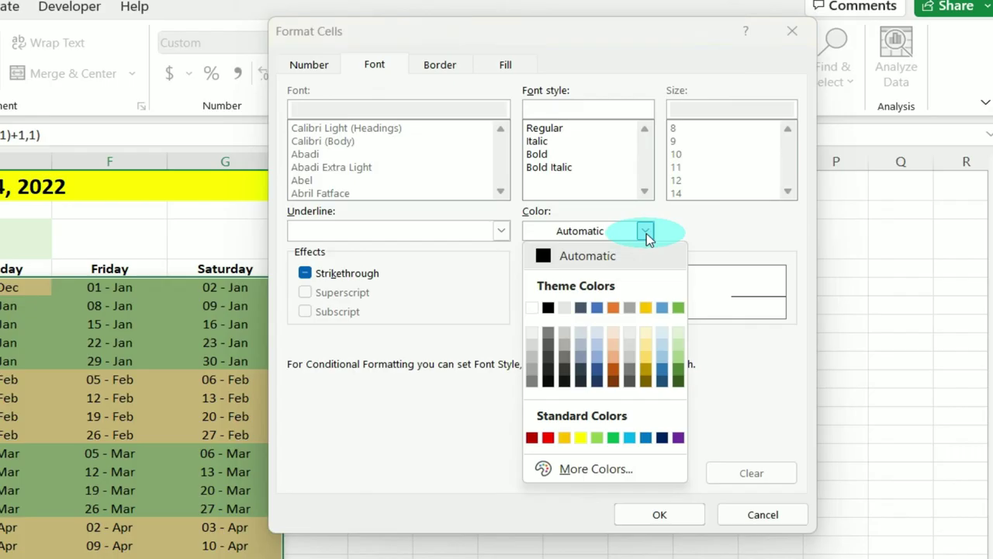
left_click(531, 437)
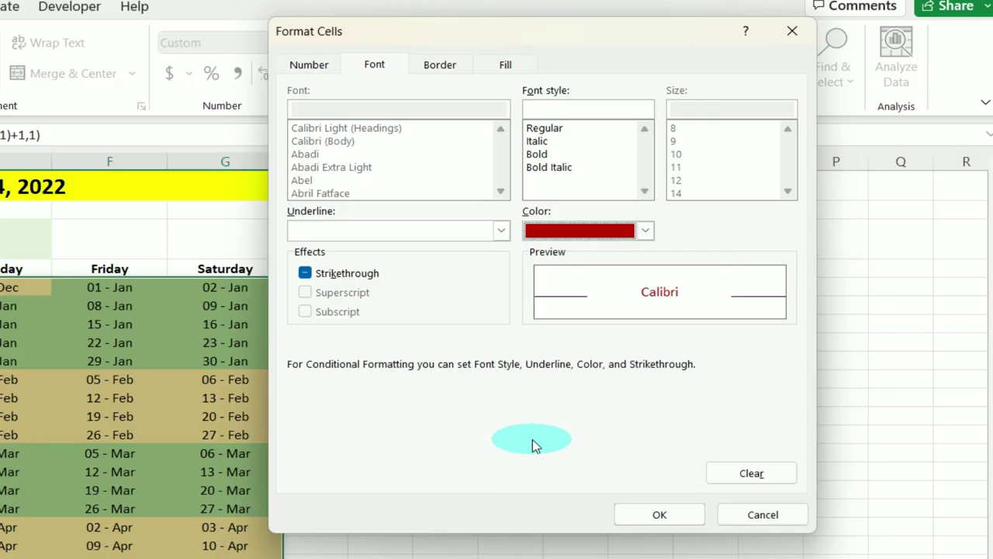
left_click(654, 515)
left_click(672, 450)
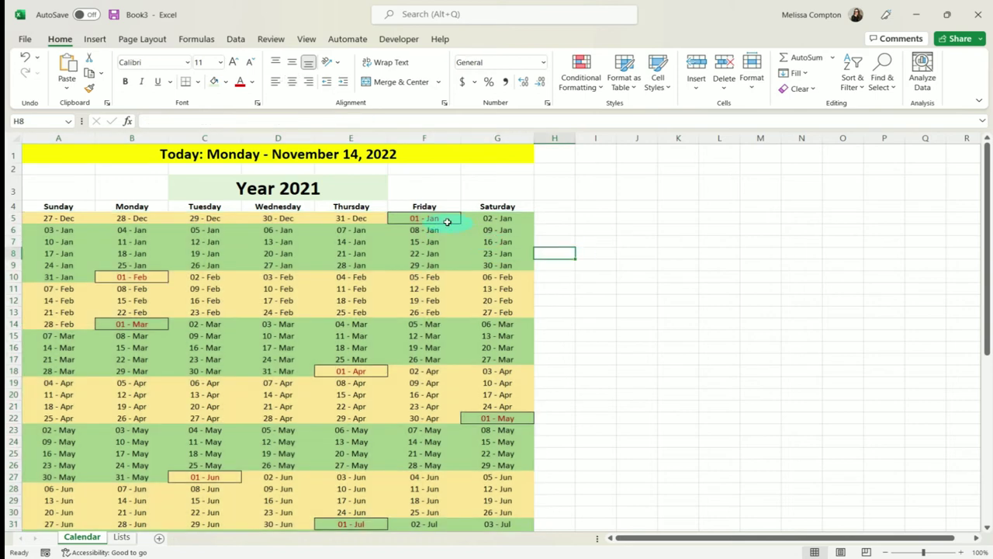
left_click(447, 222)
left_click(379, 371)
left_click(492, 417)
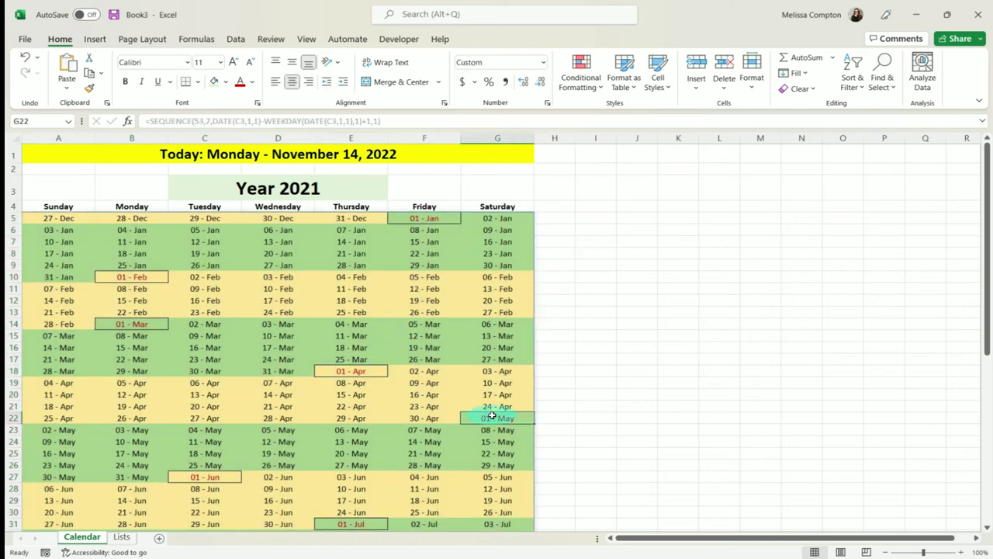
left_click(132, 323)
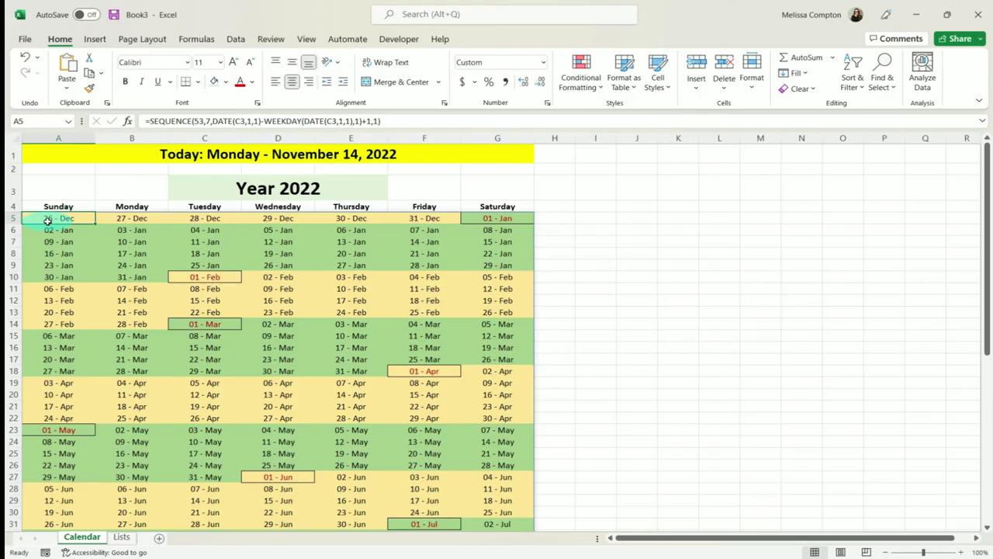
Step: Select all calendar dates in A5:G57 and start a fourth conditional formatting rule based on a formula
key("ctrl+shift+Right")
key("ctrl+shift+Down")
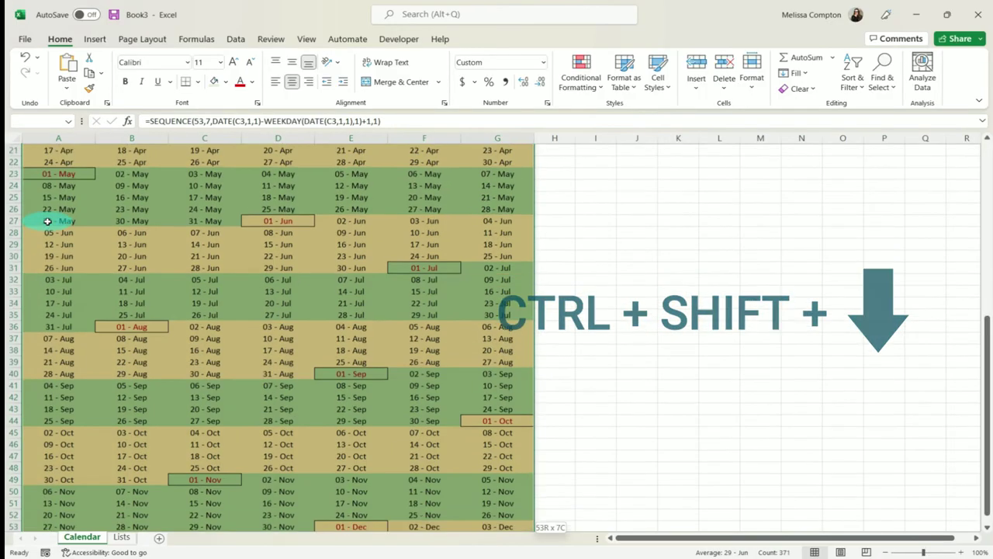
left_click(602, 87)
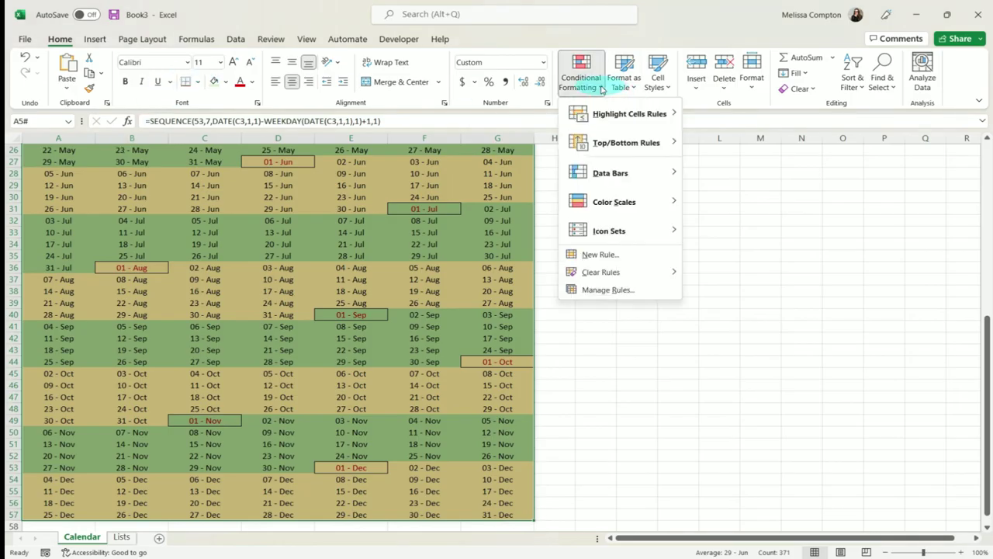
left_click(597, 254)
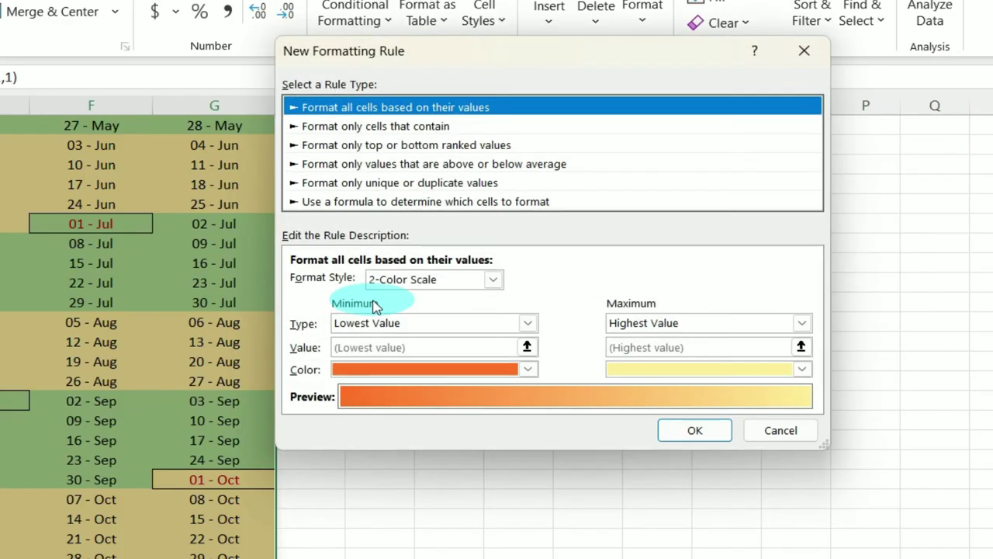
left_click(354, 202)
left_click(343, 284)
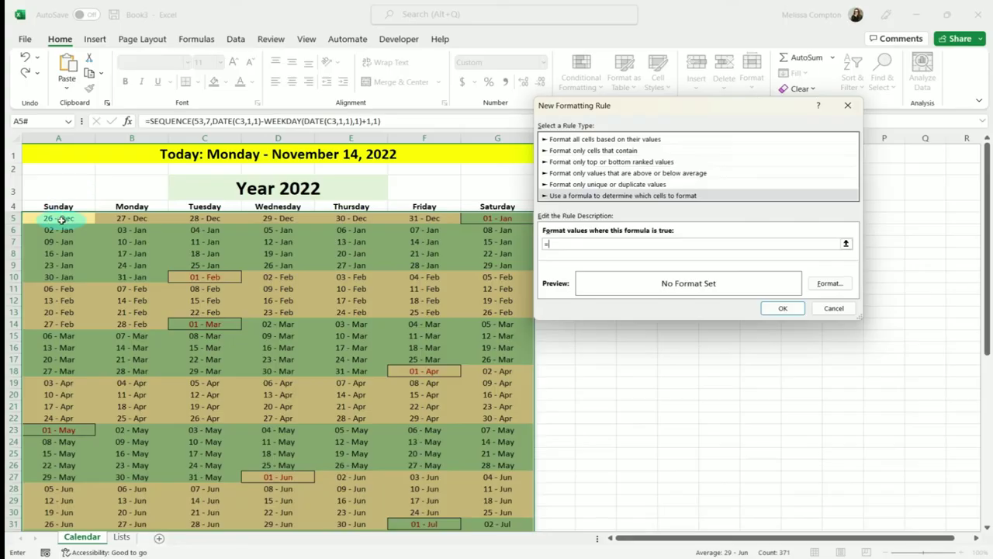
Step: Enter =A5=$A$1 as the rule's formula, comparing the relative A5 with today's date in the yellow title cell
left_click(65, 215)
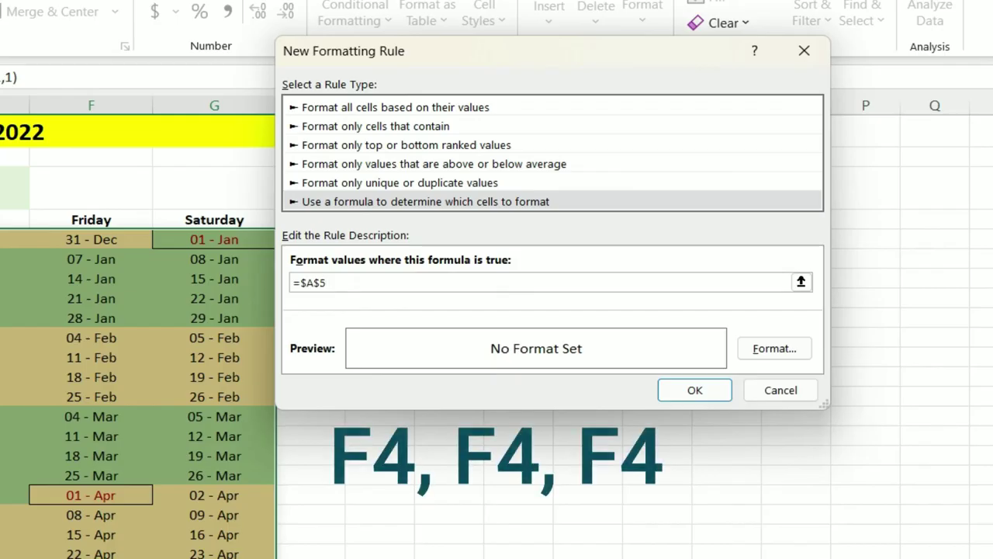
key("F4")
key("F4")
key("F4")
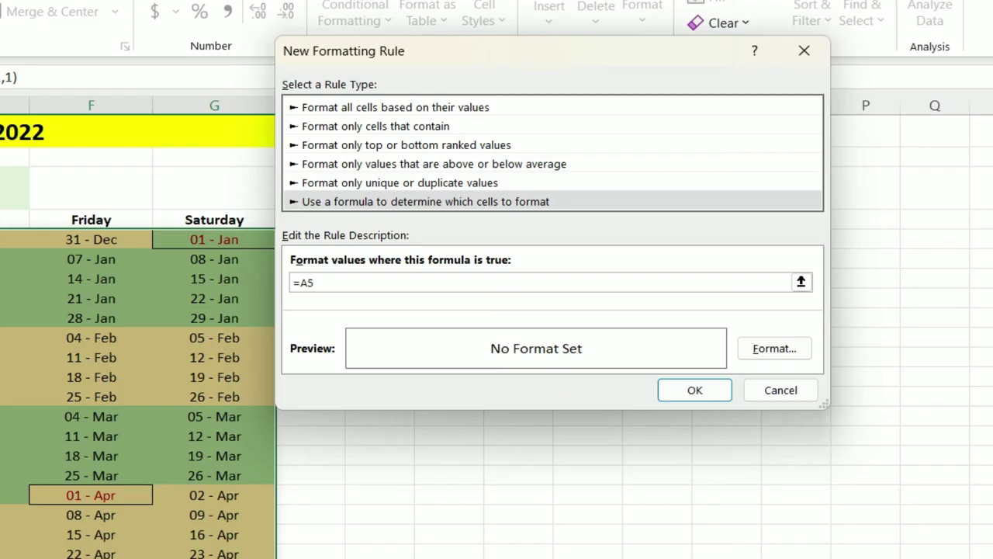
type("=")
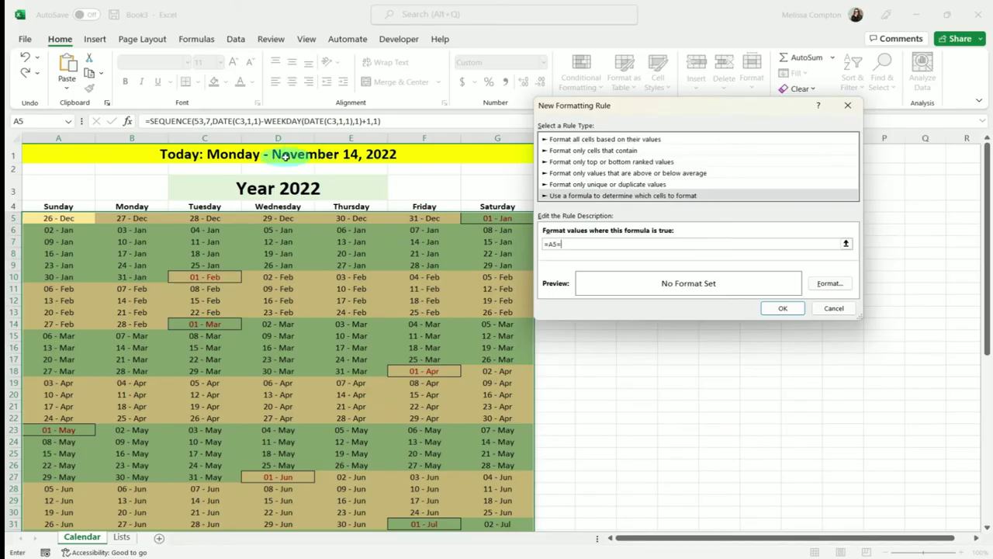
left_click(300, 155)
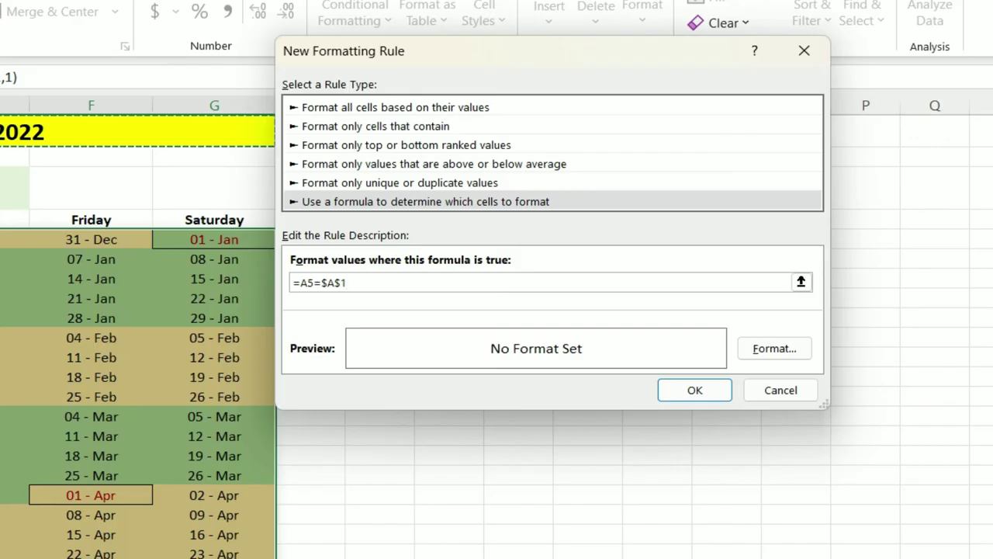
Step: Give the today's-date rule a purple fill with a bold white font and apply it to the calendar
left_click(774, 349)
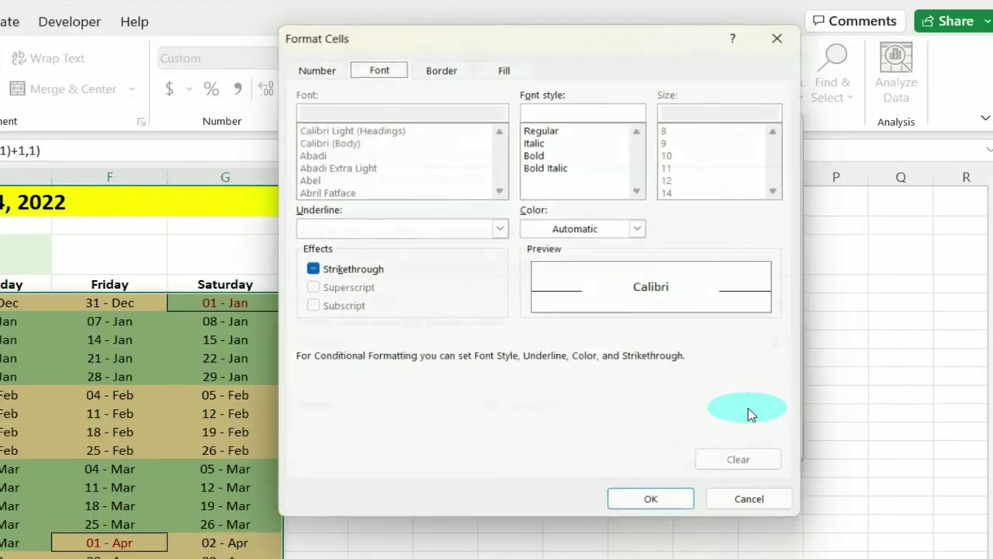
left_click(446, 65)
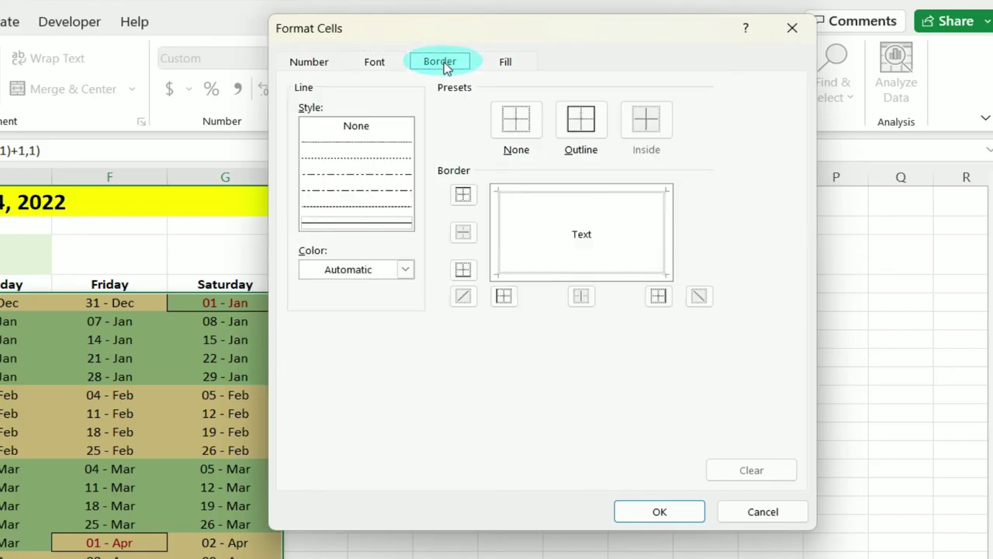
left_click(512, 62)
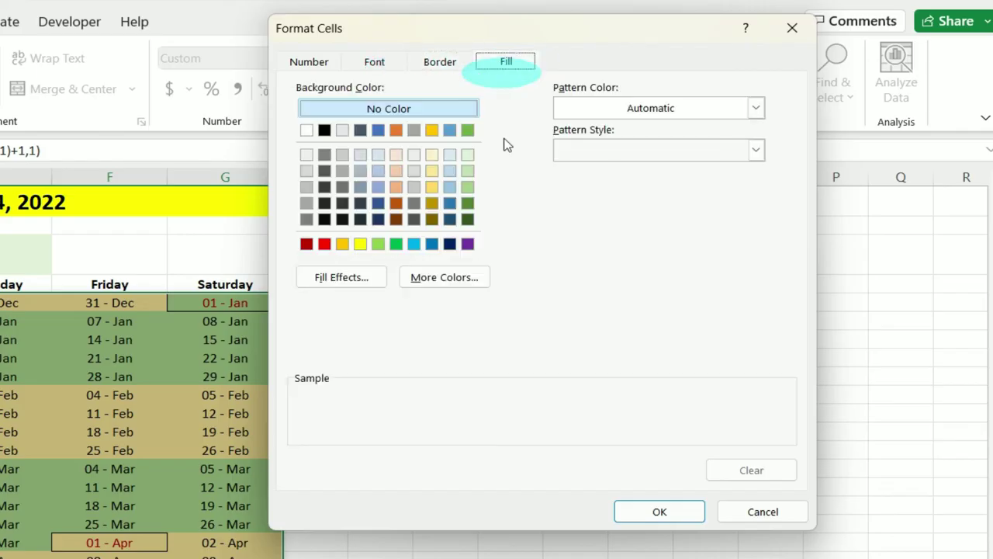
left_click(467, 244)
left_click(373, 65)
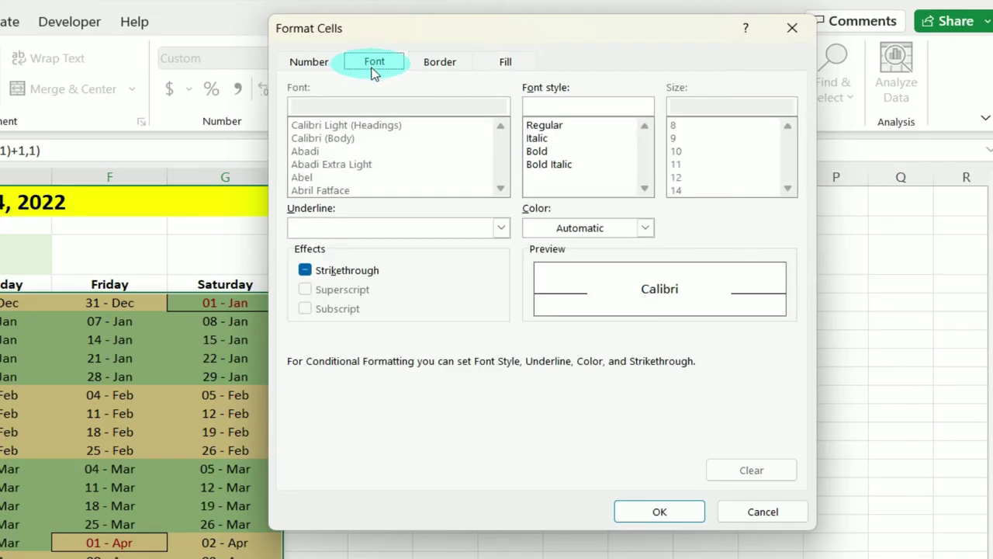
left_click(644, 228)
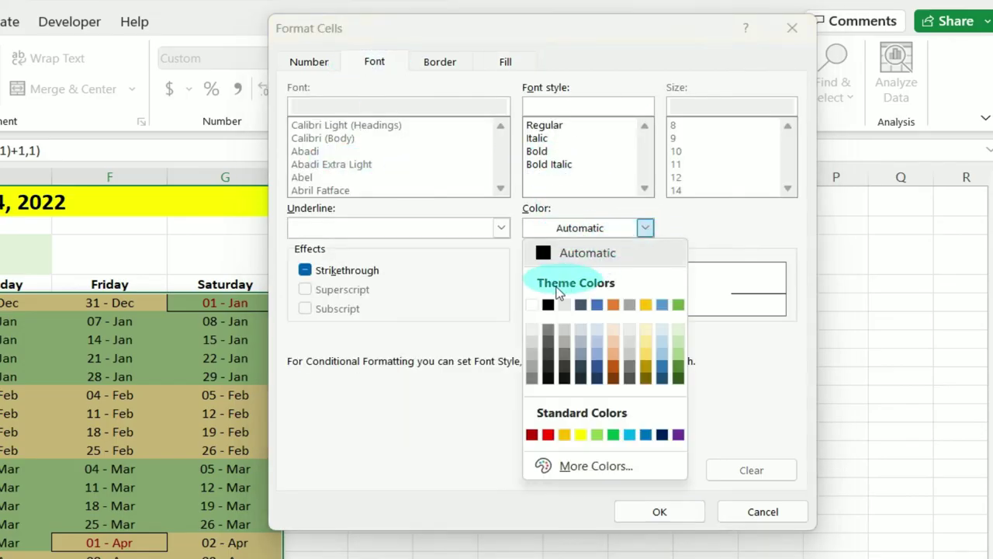
left_click(531, 305)
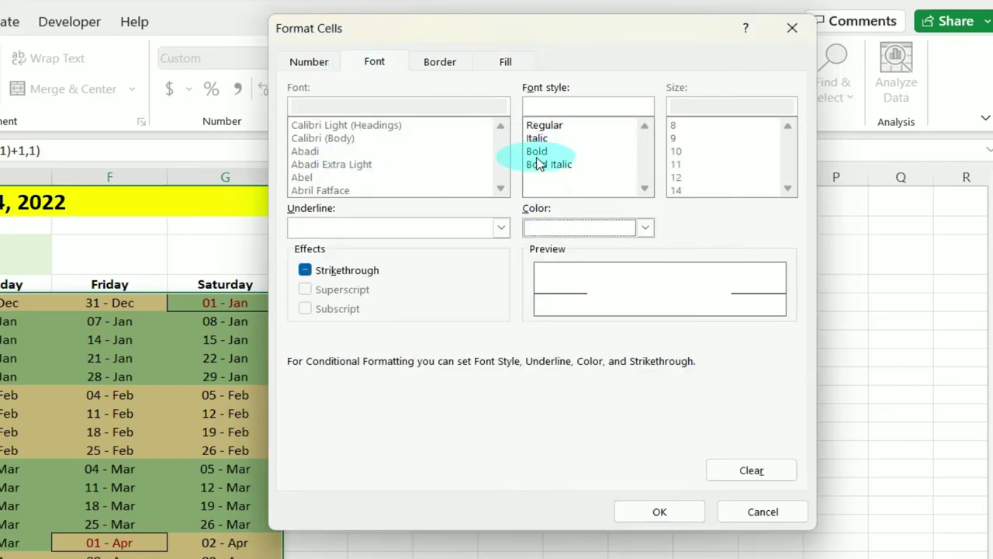
left_click(537, 154)
left_click(668, 514)
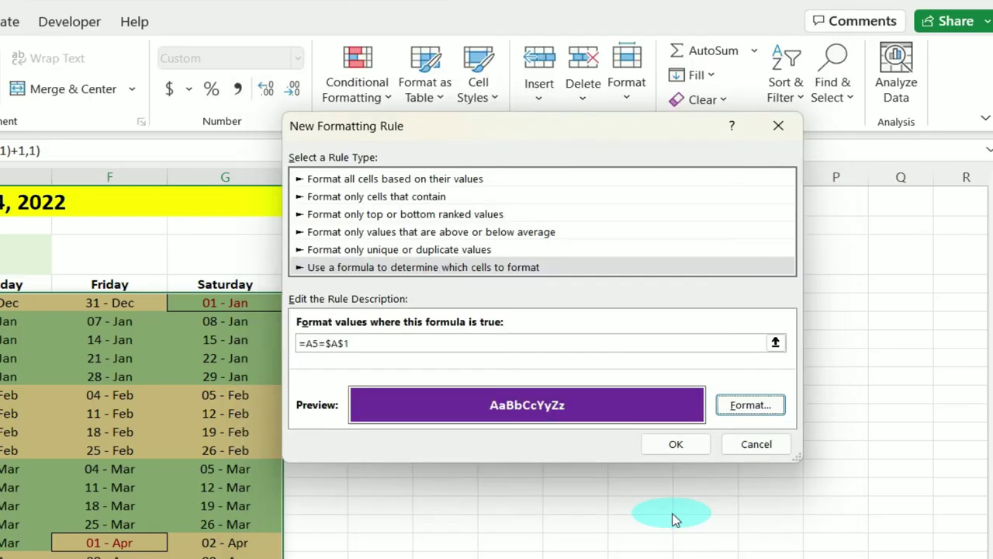
left_click(689, 445)
Step: Check the highlighting of today's date and the dates at the start and end of the calendar
scroll(437, 348, "down", 10)
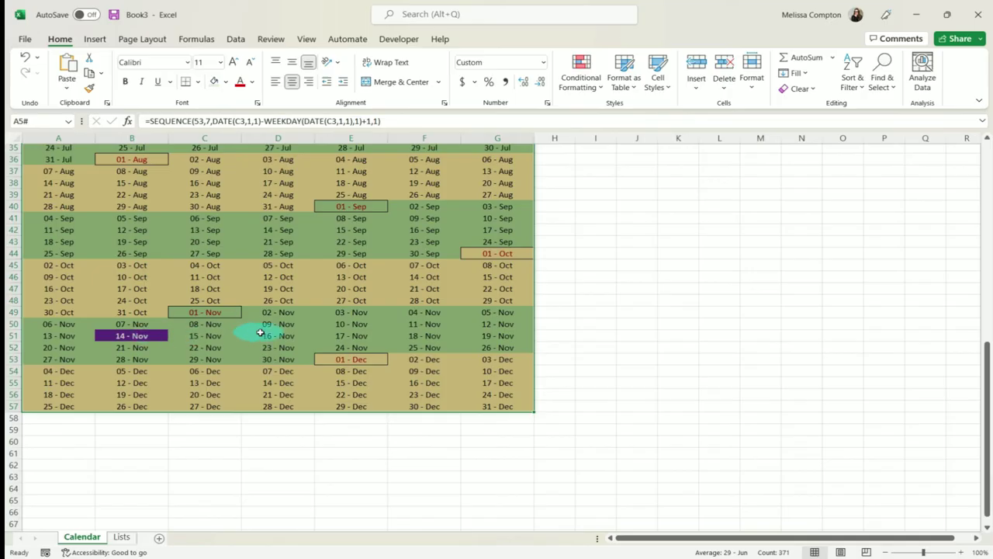
scroll(363, 335, "up", 5)
scroll(363, 335, "up", 6)
left_click(66, 218)
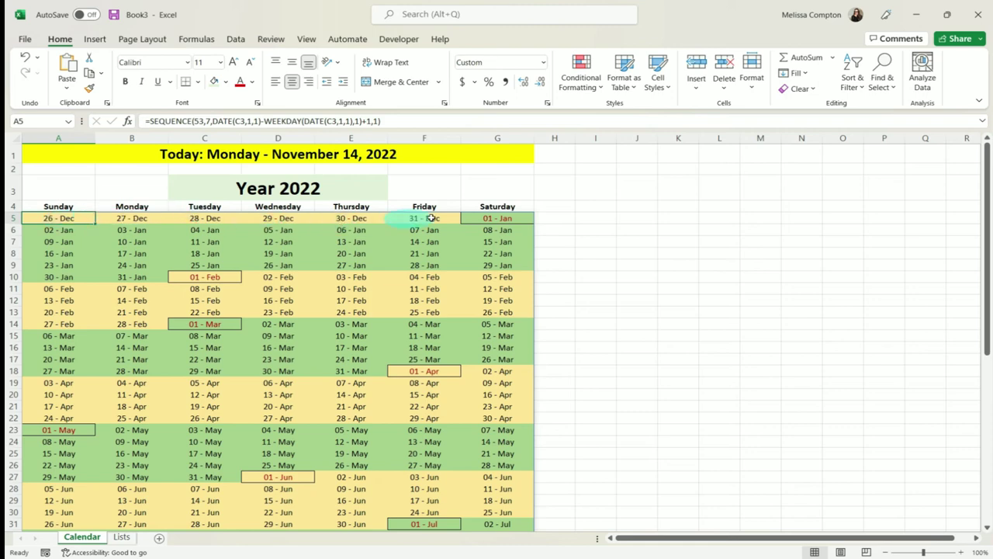
scroll(449, 218, "down", 1)
scroll(449, 218, "down", 12)
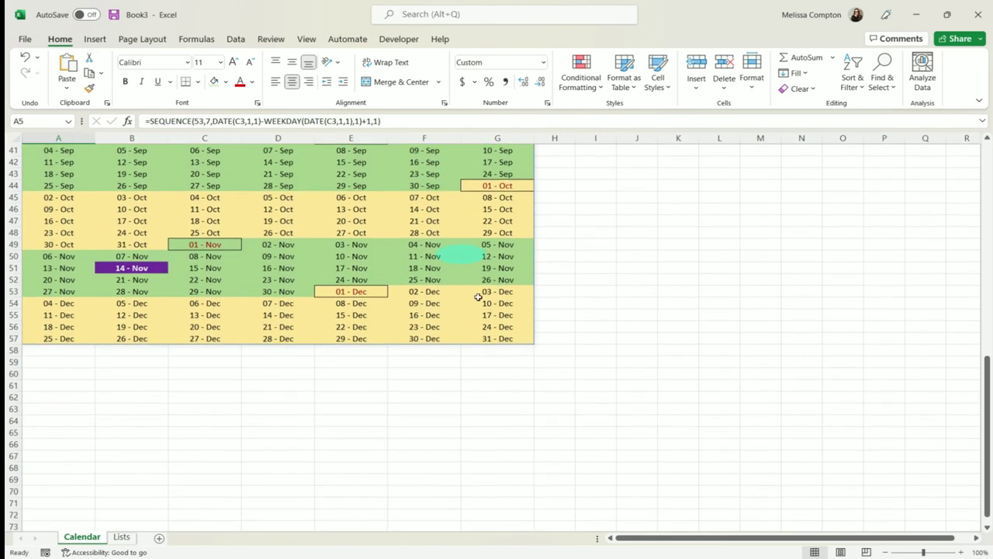
Step: Select all calendar dates in A5:G57 and start a fifth conditional formatting rule based on a formula
scroll(366, 321, "up", 13)
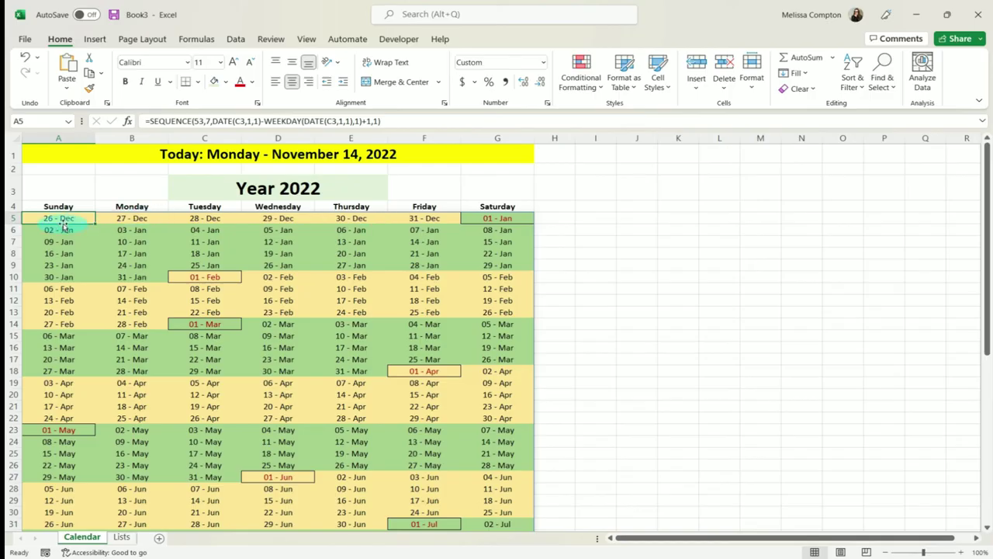
key("ctrl+shift+Right")
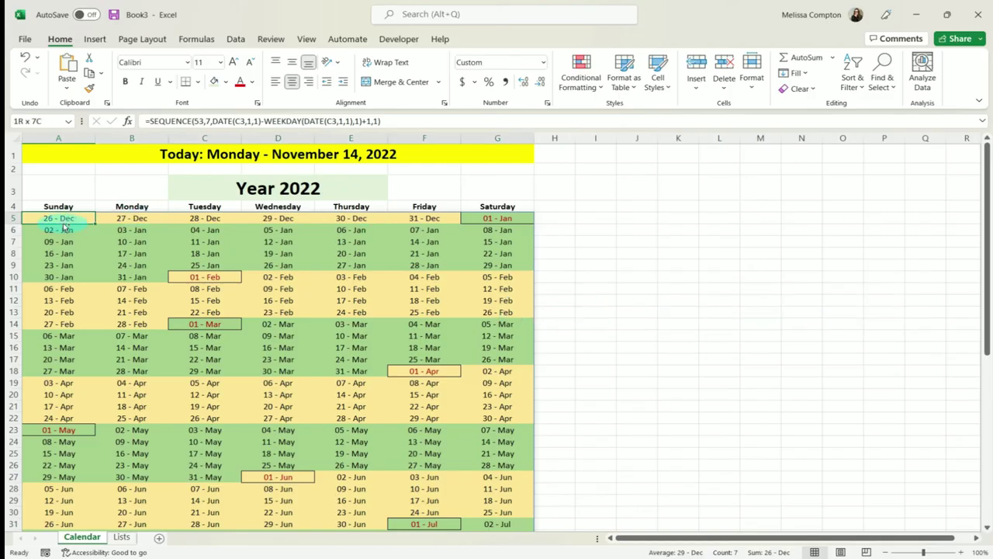
key("ctrl+shift+Down")
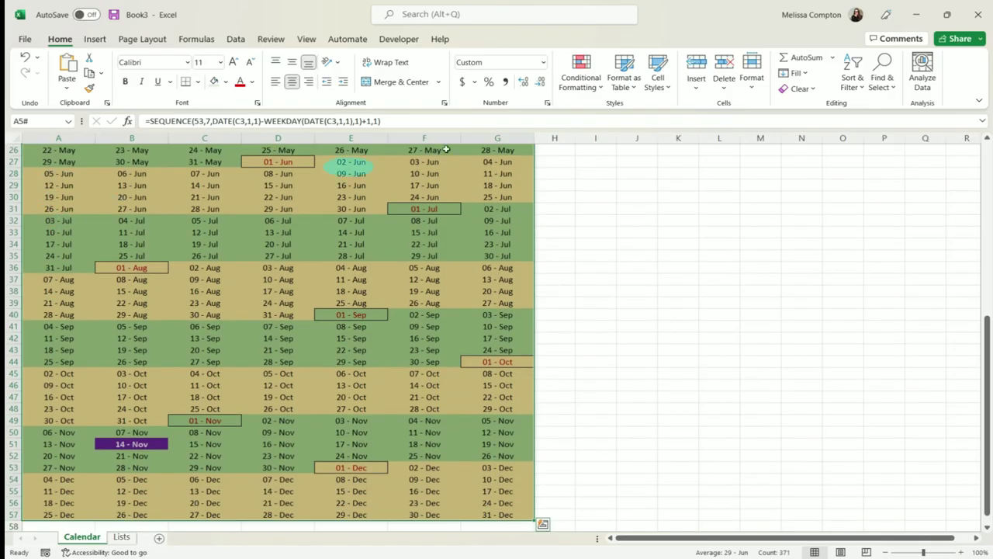
left_click(592, 82)
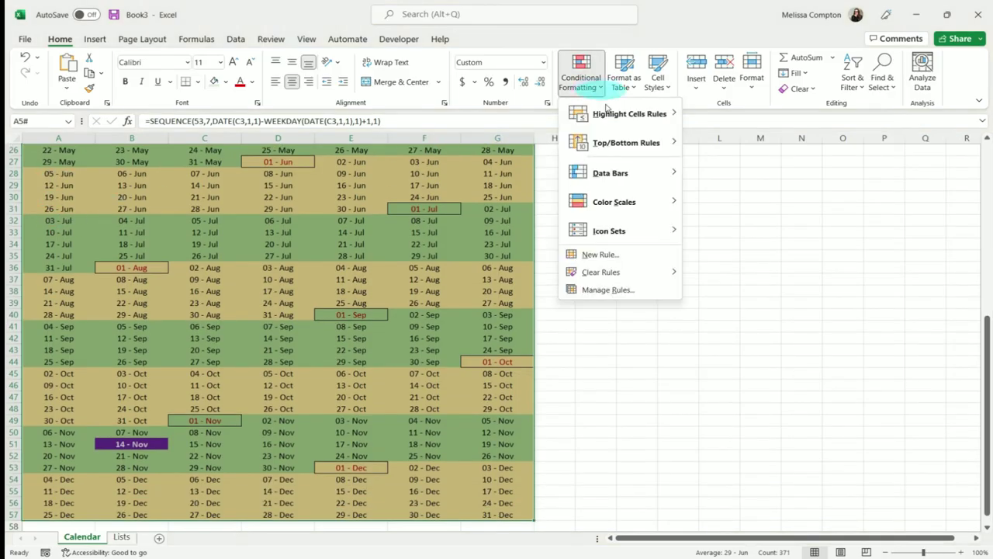
left_click(605, 254)
left_click(571, 187)
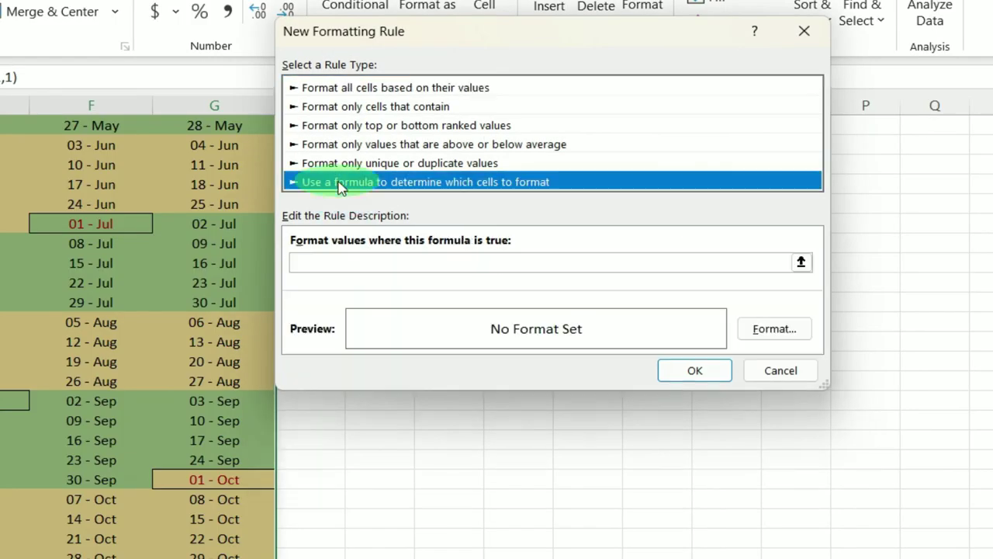
Step: Enter =YEAR(A5)<>$C$3 as the rule's formula to target dates that fall outside the selected year
left_click(309, 260)
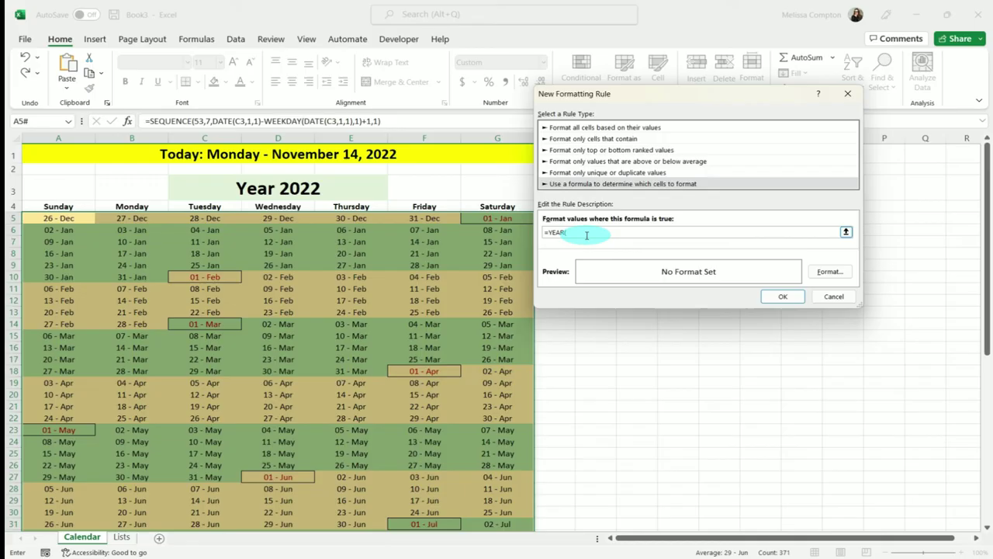
left_click(58, 219)
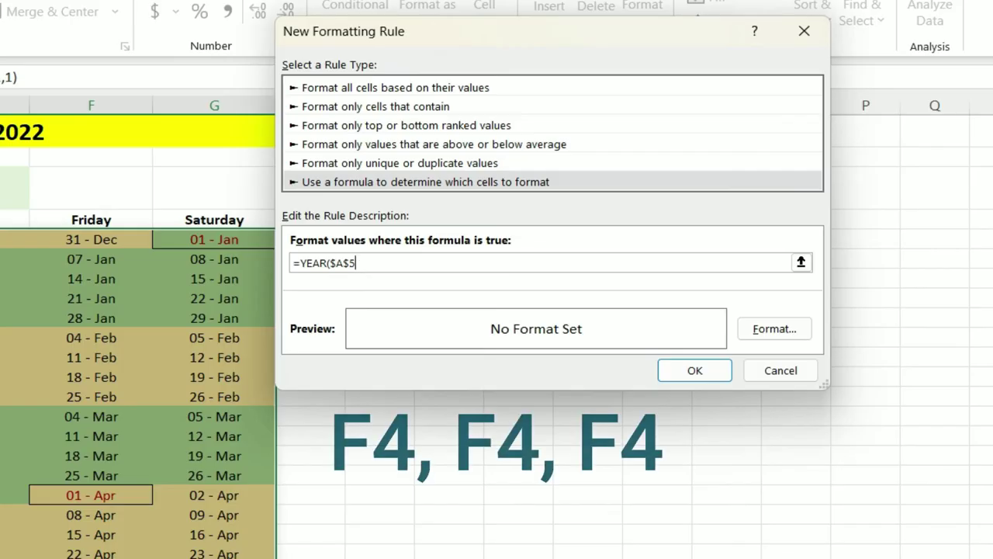
key("F4")
key("F4")
key("F4")
key("F4")
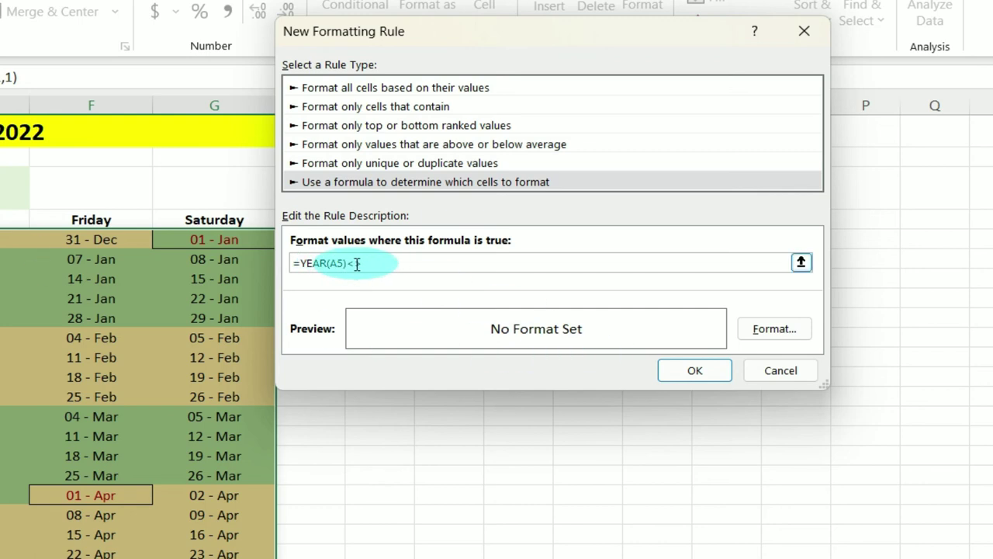
left_click(300, 188)
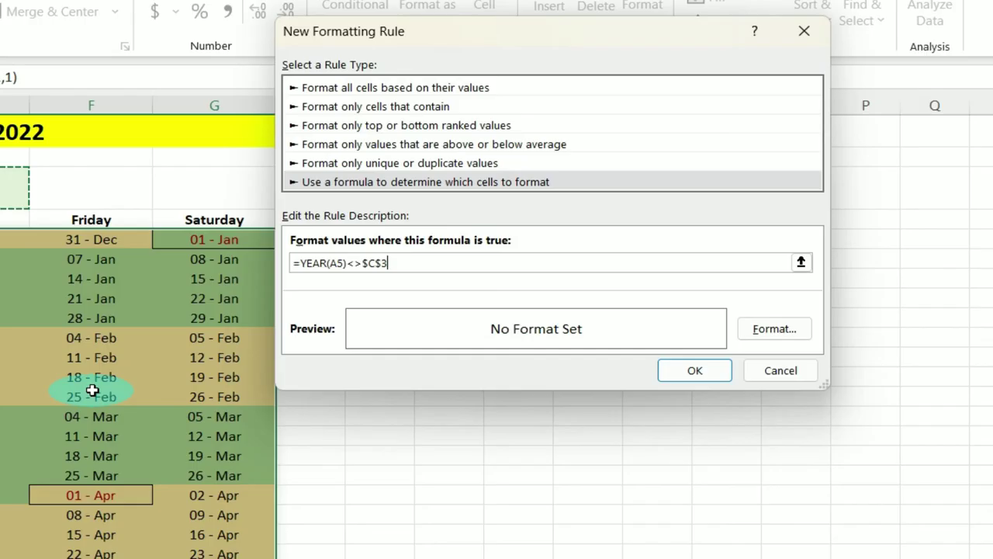
Step: Give the out-of-year rule a light blue fill with a very light font color and apply it to the calendar
left_click(830, 271)
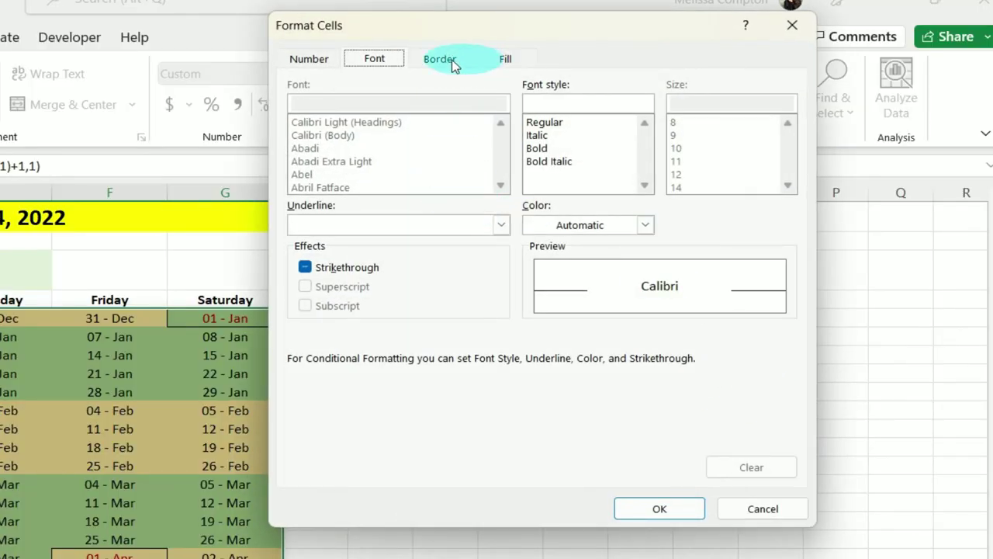
left_click(505, 59)
left_click(378, 151)
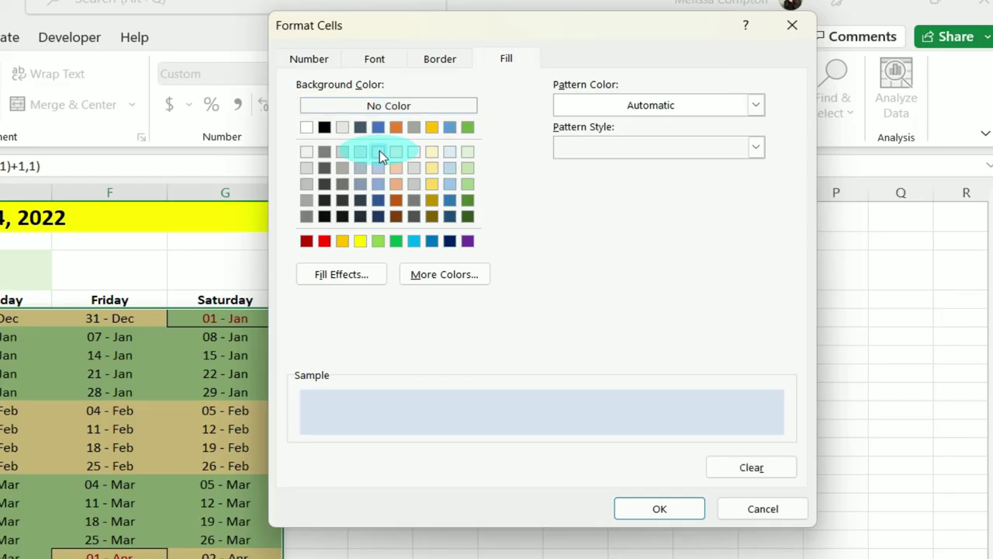
left_click(378, 62)
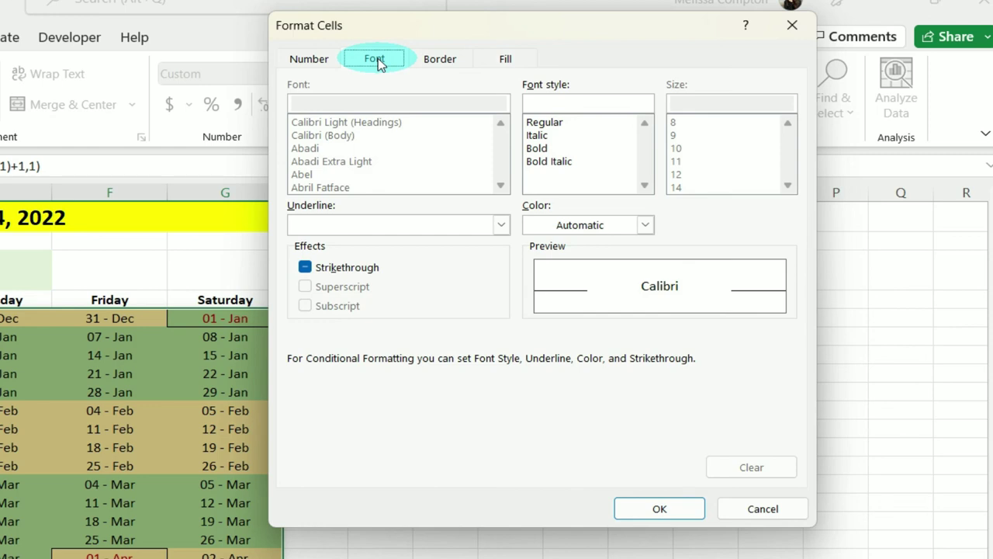
left_click(645, 224)
left_click(532, 327)
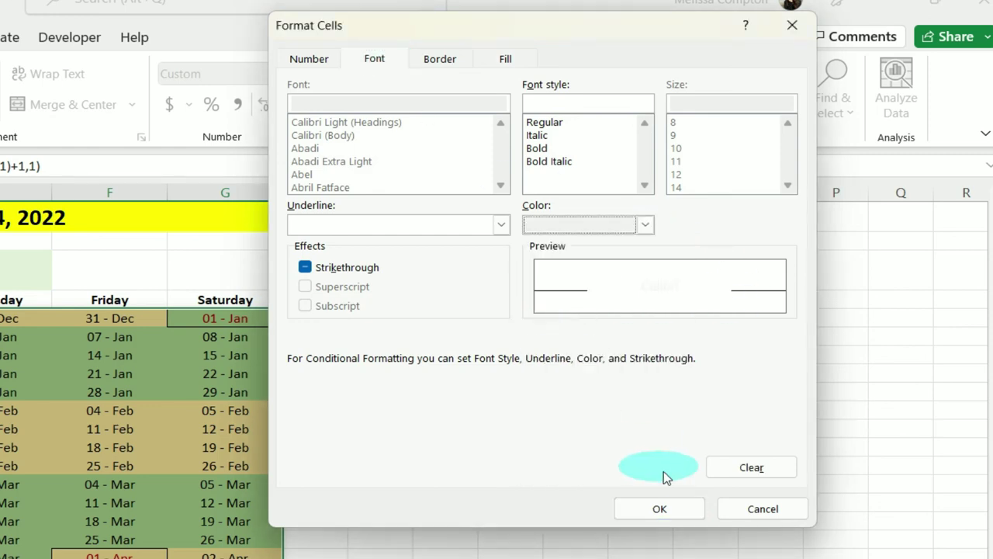
left_click(660, 508)
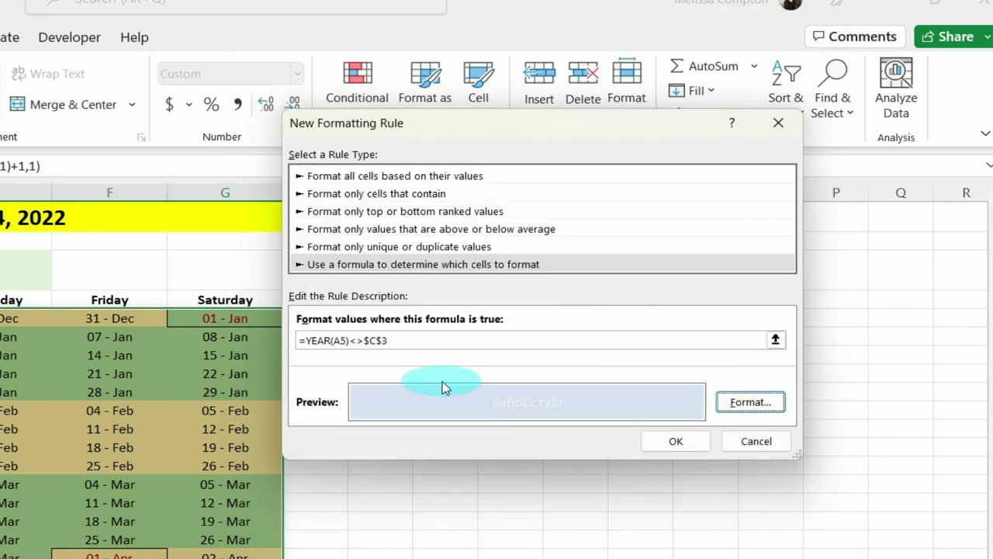
left_click(676, 441)
left_click(619, 239)
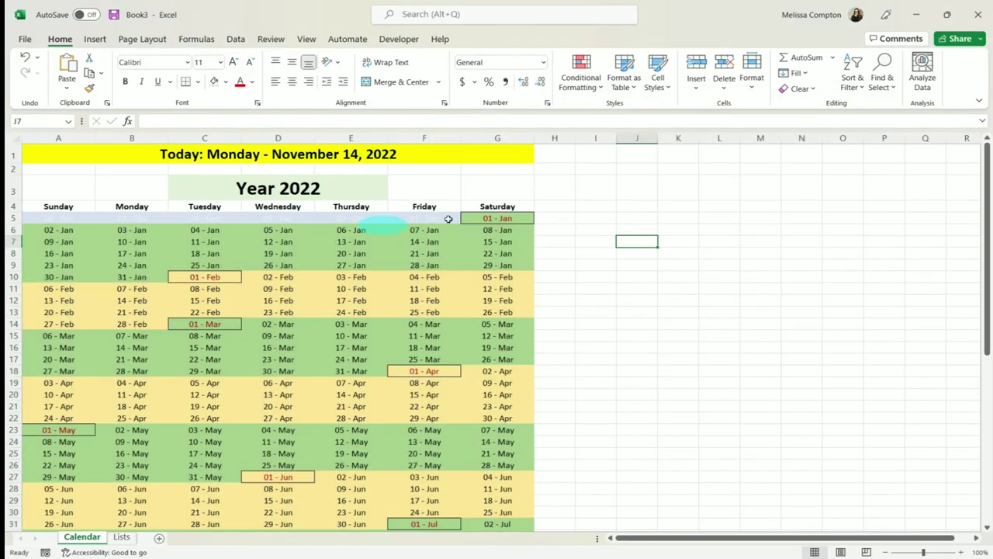
Step: Change the calendar's selected year in the green year cell to 2032
scroll(491, 241, "down", 2)
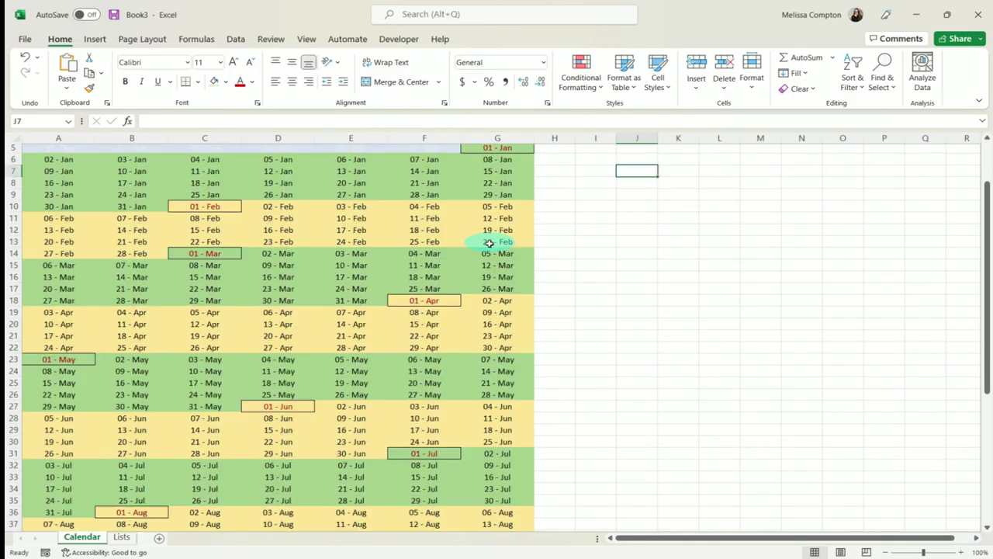
scroll(465, 232, "up", 2)
left_click(362, 189)
left_click(392, 197)
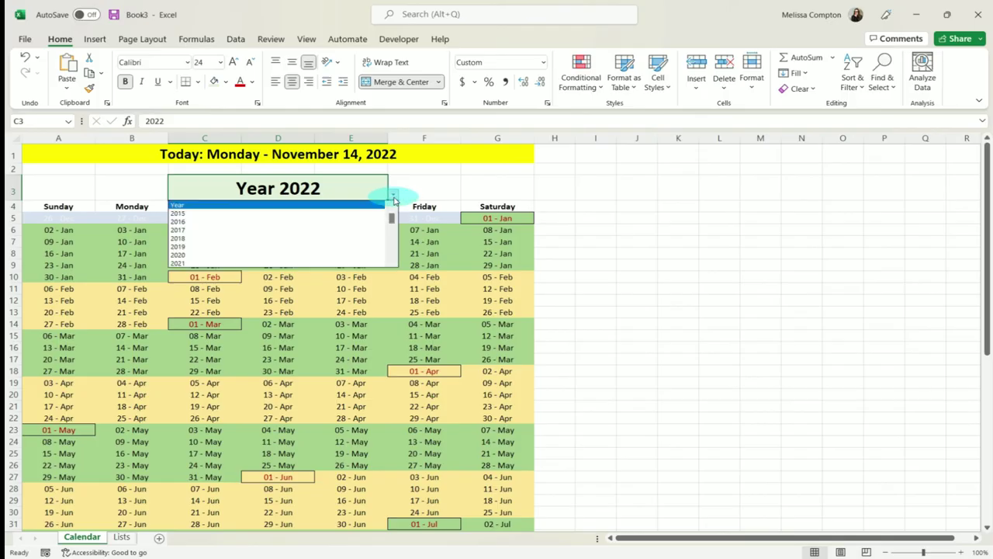
left_click_drag(392, 221, 390, 230)
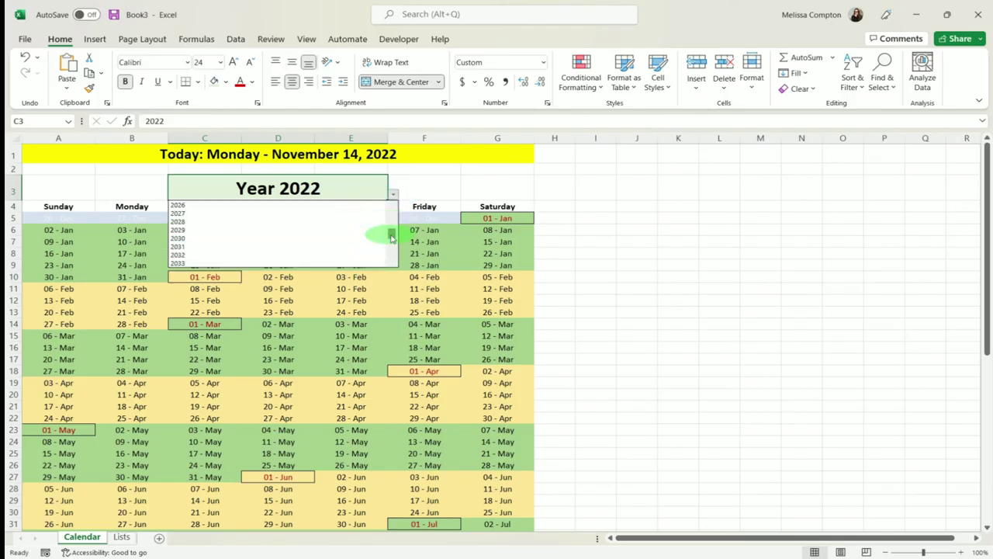
left_click(281, 257)
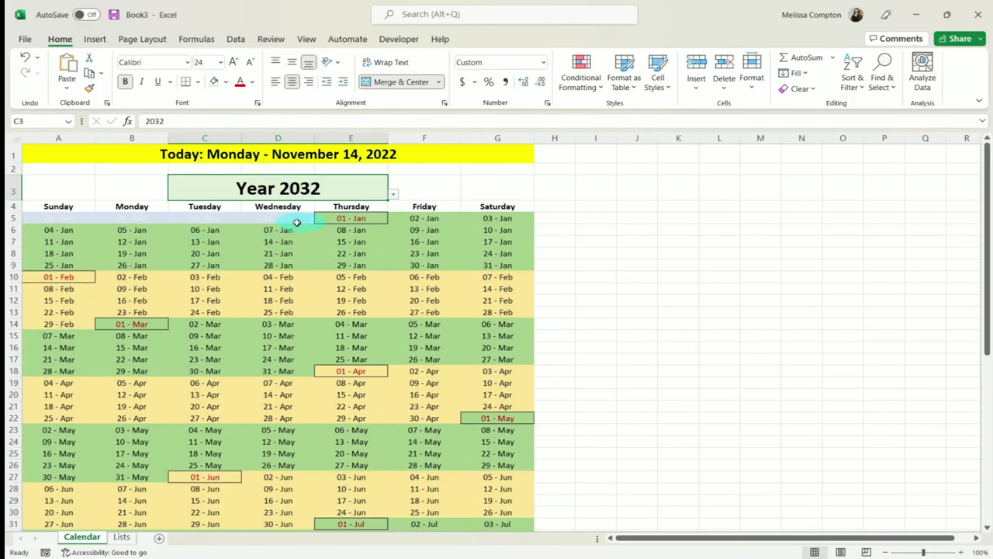
Step: Check the first and last dates of the 2032 calendar and undo the year change and the light blue rule
scroll(277, 260, "down", 3)
scroll(277, 261, "down", 11)
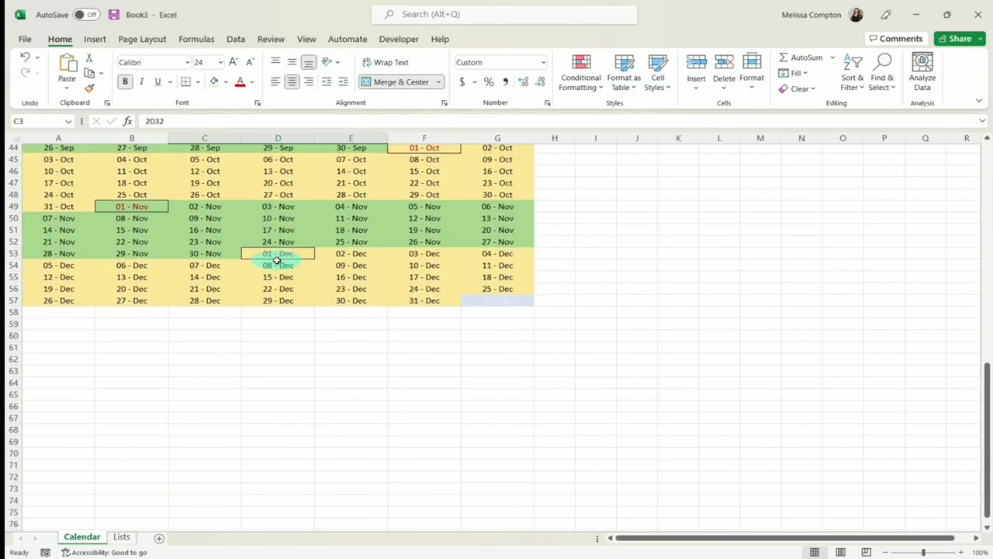
scroll(513, 346, "up", 14)
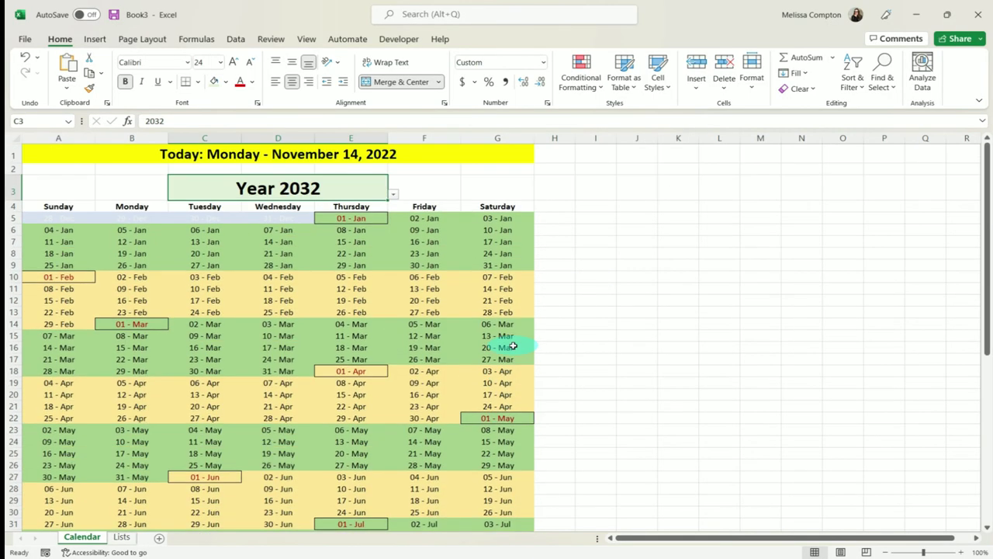
key("ctrl+z")
Step: Reselect the whole date range A5:G57 and start another conditional formatting rule that uses a formula
left_click(53, 218)
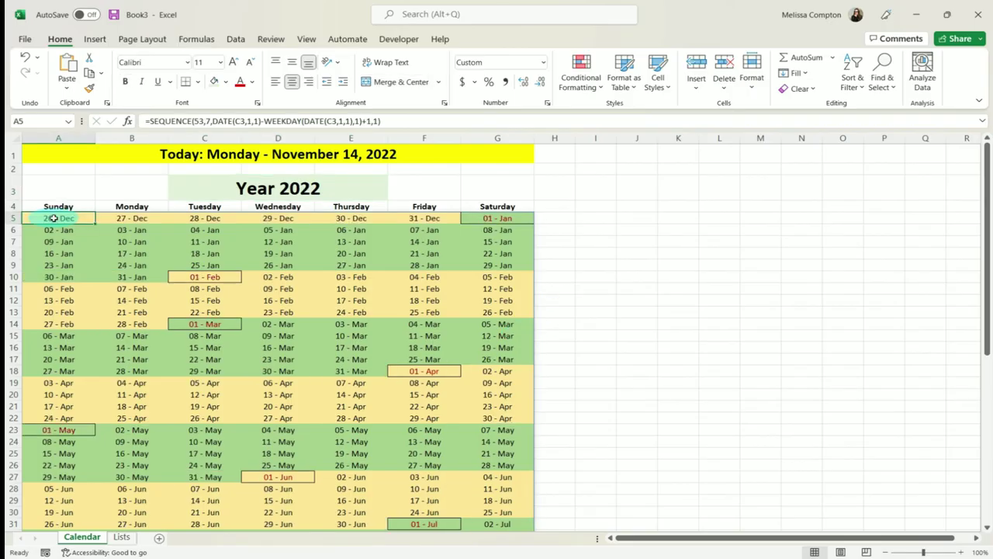
key("ctrl+shift+Right")
key("ctrl+shift+Down")
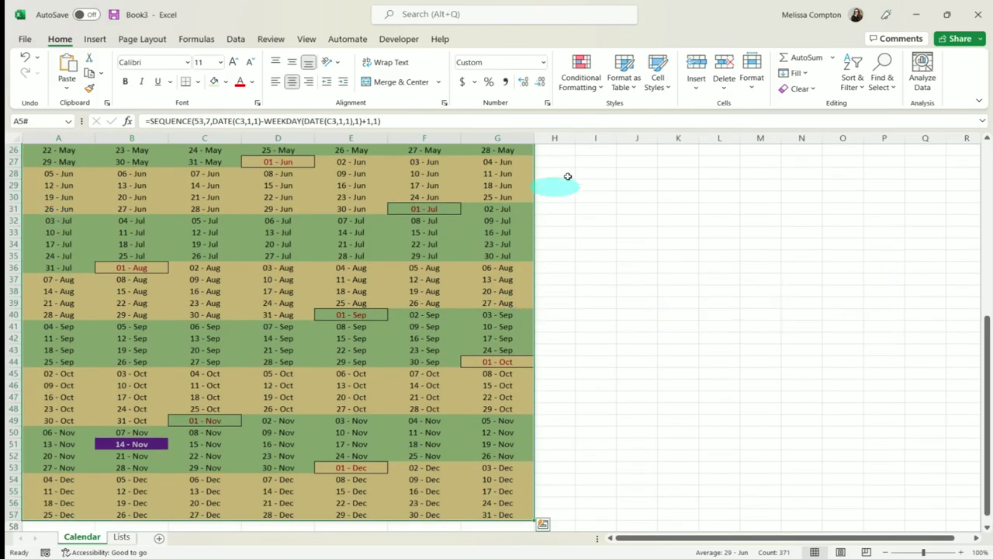
left_click(580, 78)
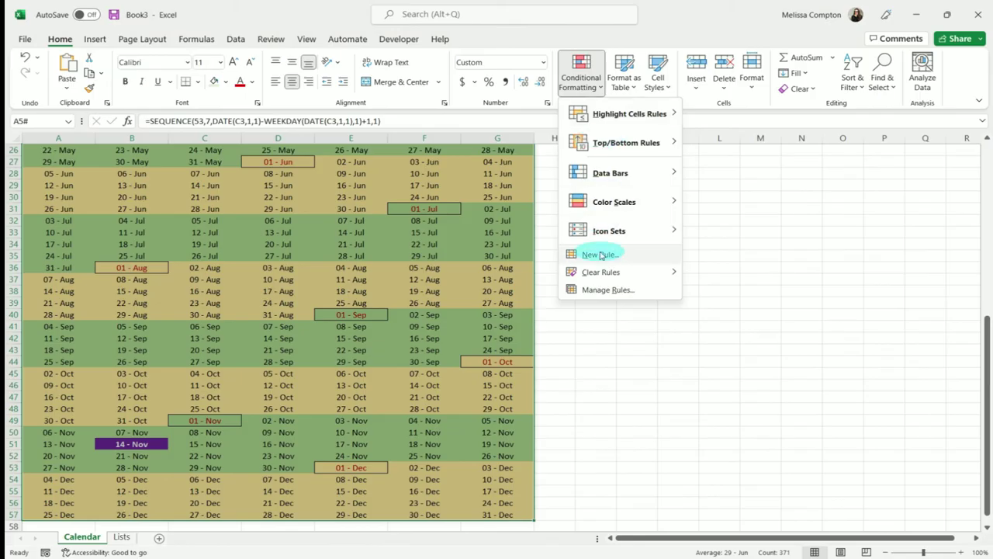
left_click(600, 256)
left_click(582, 171)
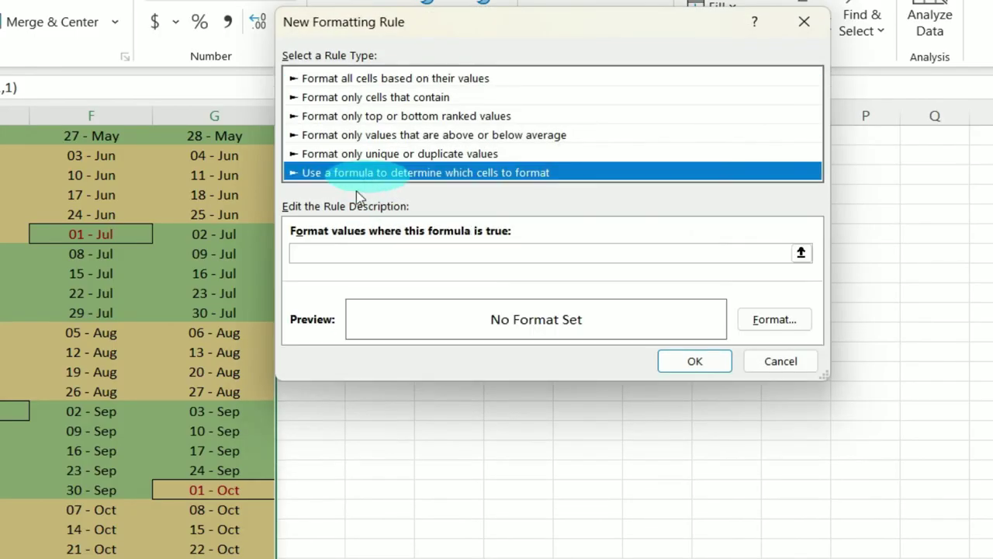
Step: Enter =YEAR(A5)<>$C$3 as the new rule's formula, comparing the relative A5's year with the fixed year cell
left_click(311, 252)
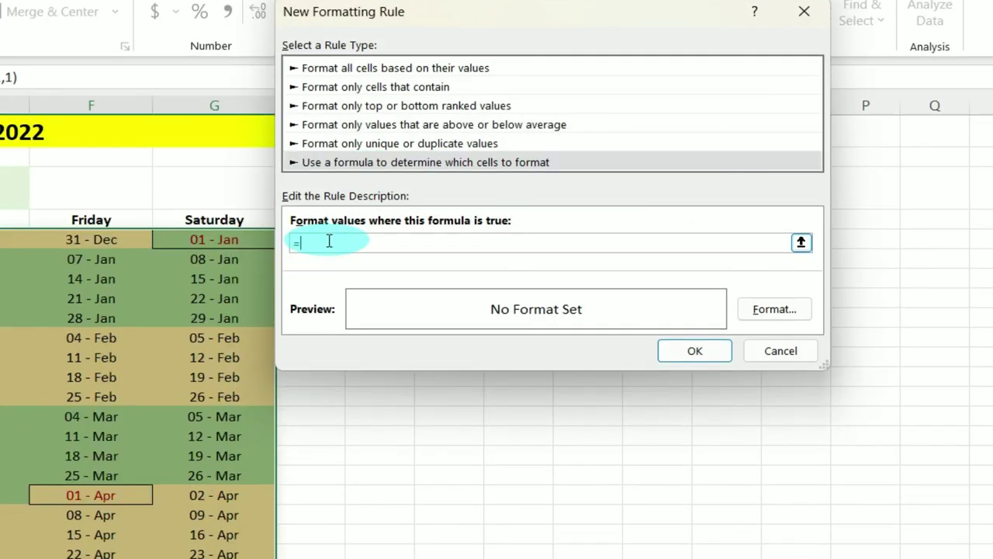
type("=YEAR")
type("(")
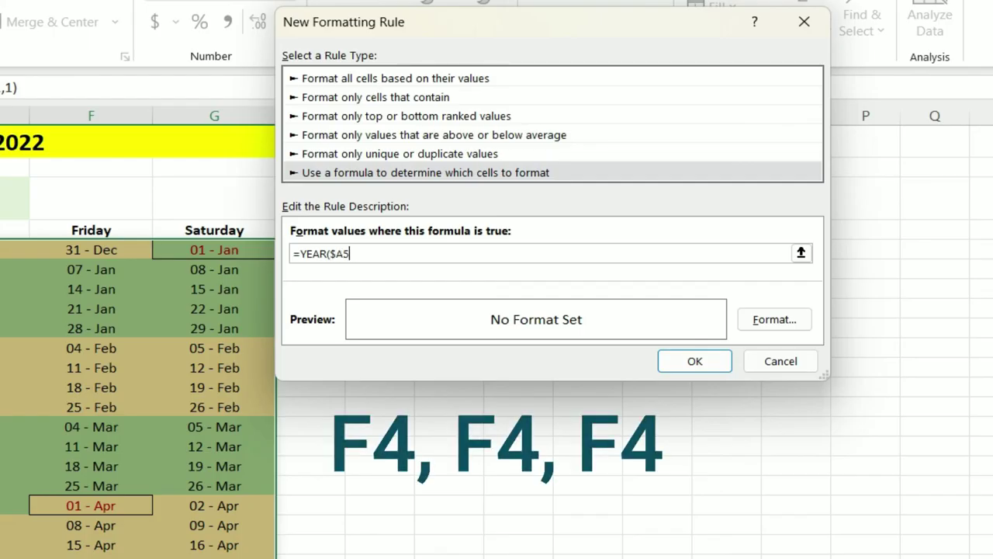
key("F4")
key("F4")
key("F4")
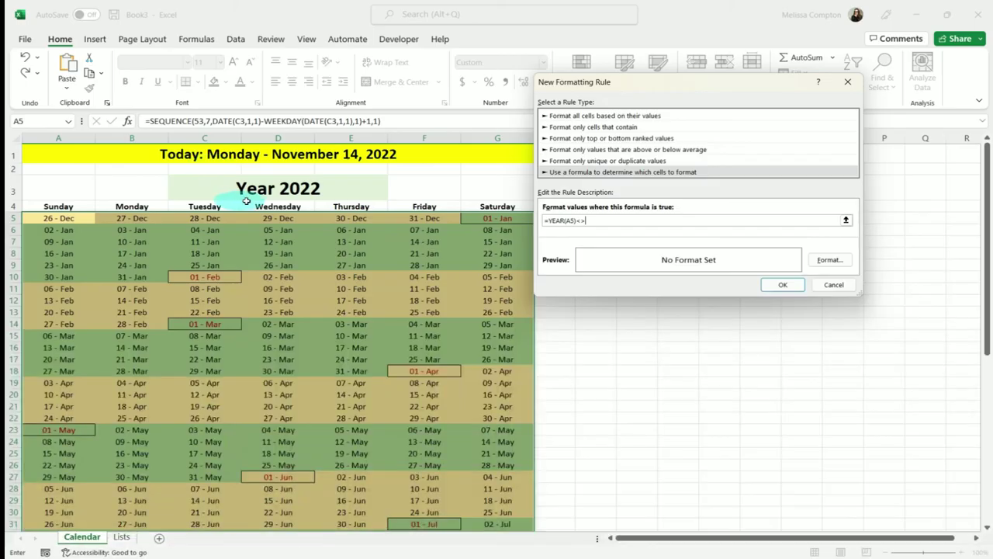
left_click(268, 189)
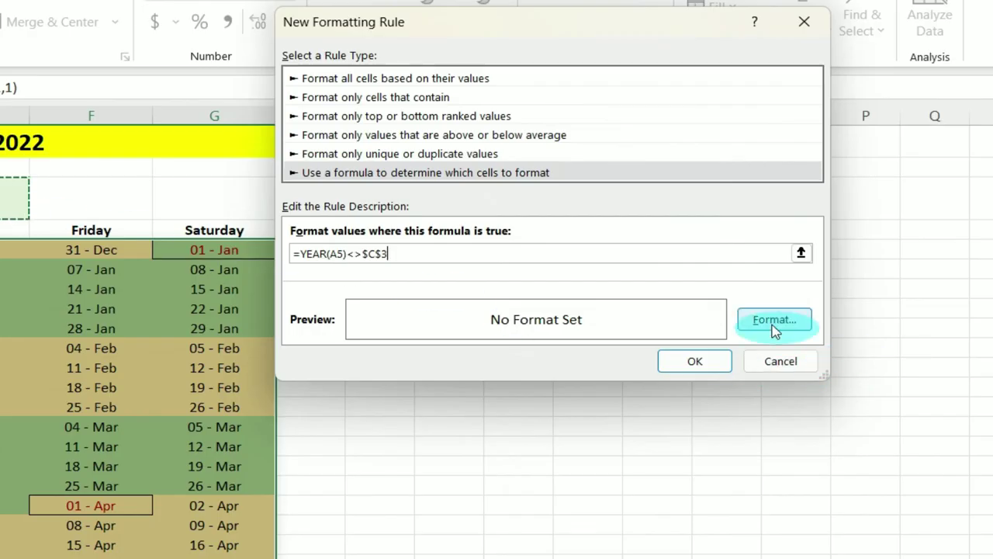
Step: Give the out-of-year rule the custom number format " " to blank out its dates, and apply it to the calendar
left_click(829, 259)
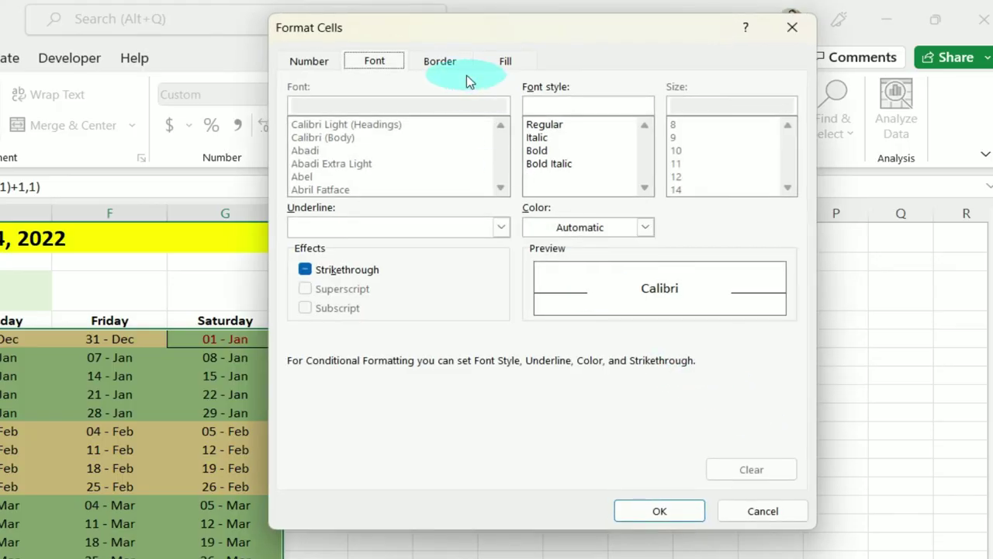
left_click(310, 63)
left_click(310, 247)
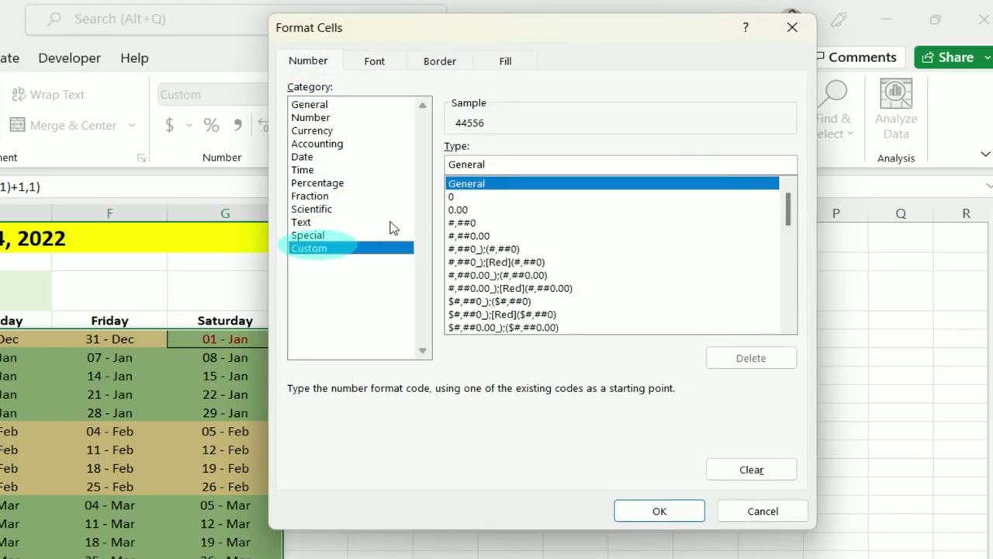
left_click_drag(505, 166, 363, 160)
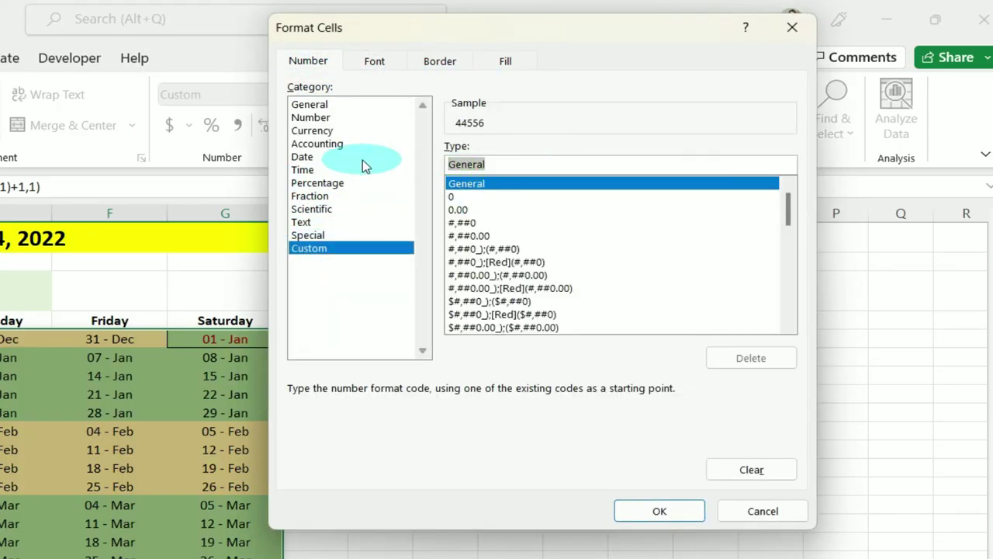
type("\"")
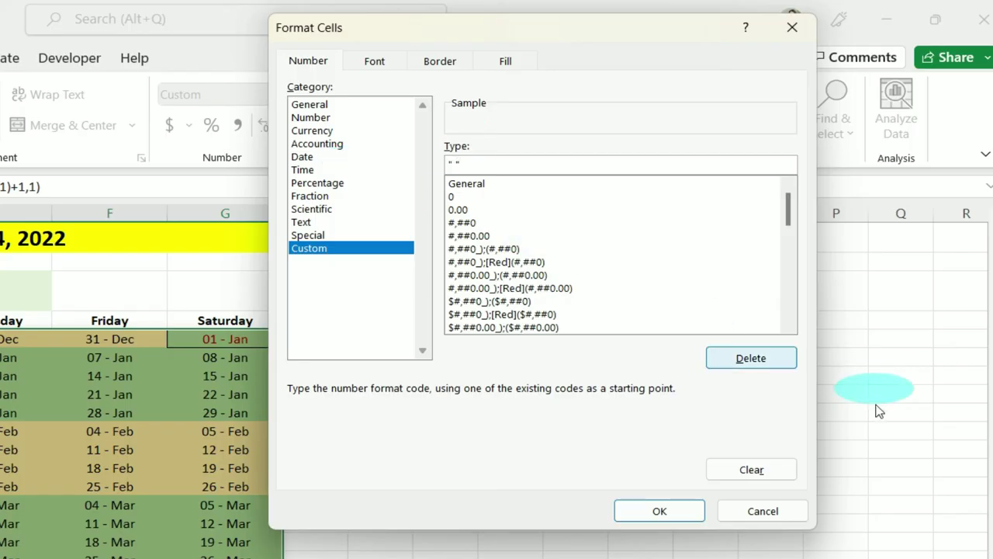
left_click(659, 510)
left_click(678, 447)
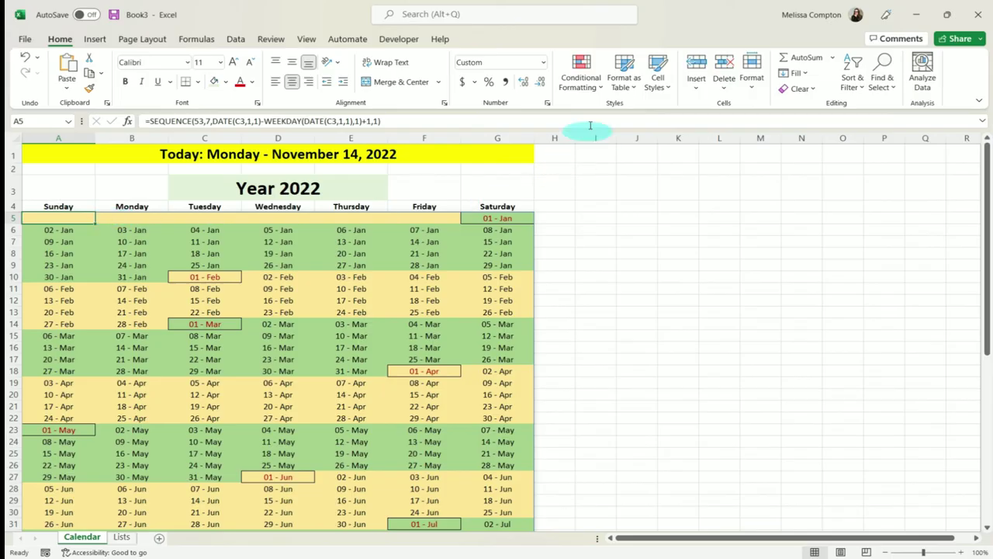
Step: Turn on Stop If True for the =YEAR(A5)<>$C$3 conditional formatting rule and apply the change
left_click(581, 77)
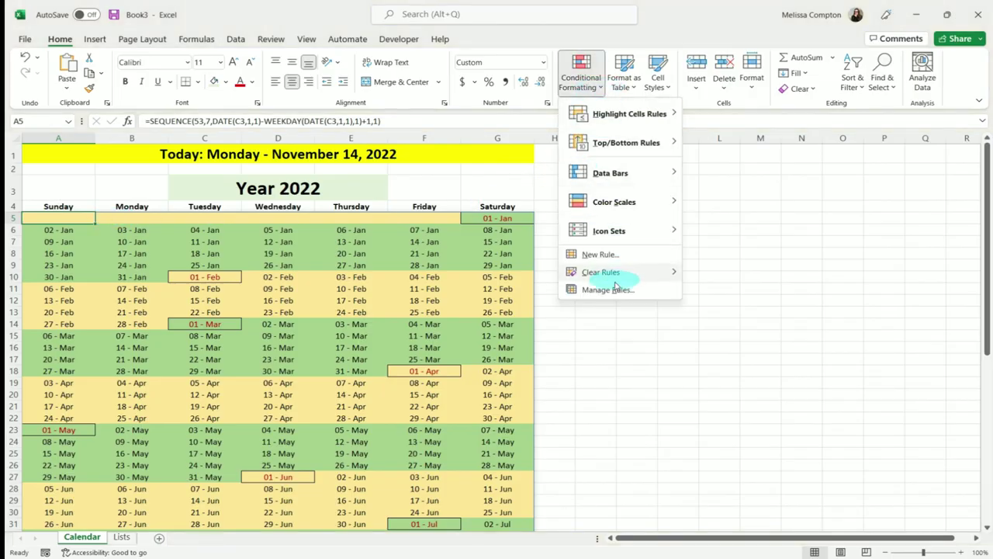
left_click(612, 289)
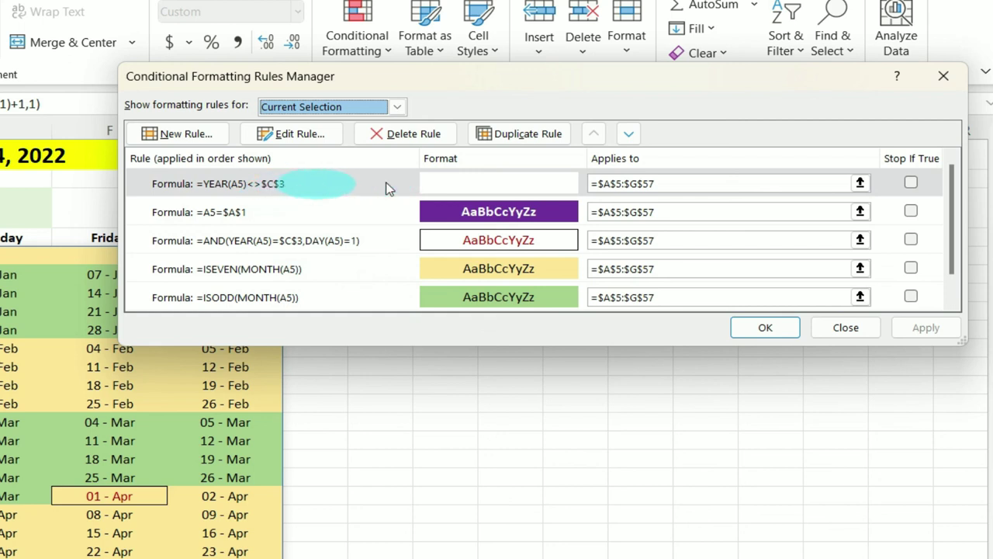
left_click(910, 184)
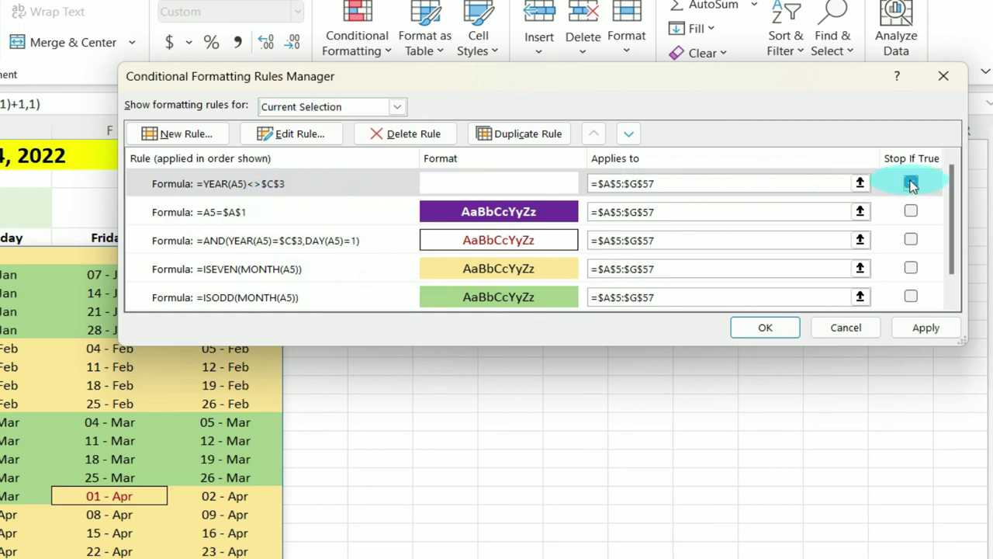
left_click(935, 329)
left_click(760, 332)
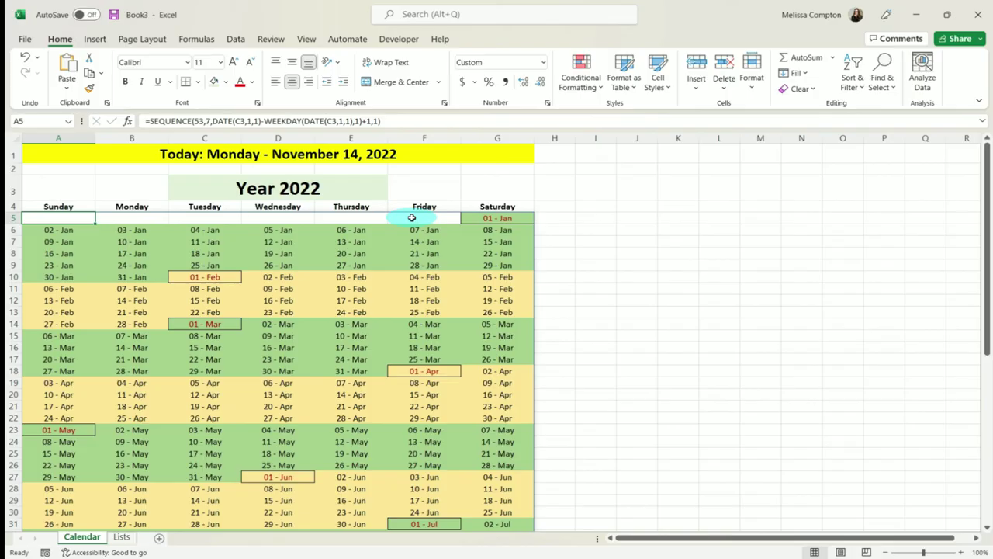
Step: Switch the calendar year to 2025 and check the out-of-year cells in its first and last weeks
left_click(378, 197)
left_click(393, 198)
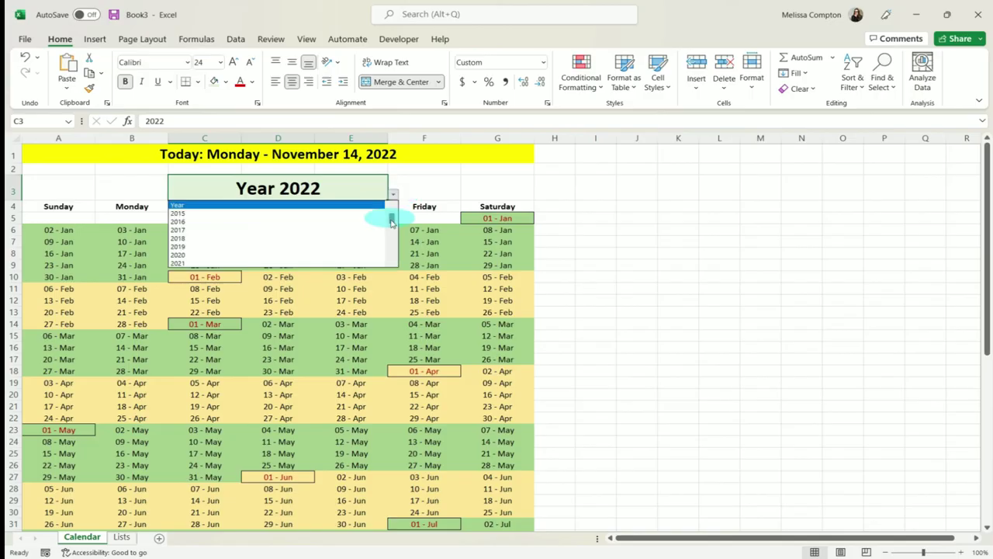
left_click_drag(391, 217, 394, 226)
left_click(254, 254)
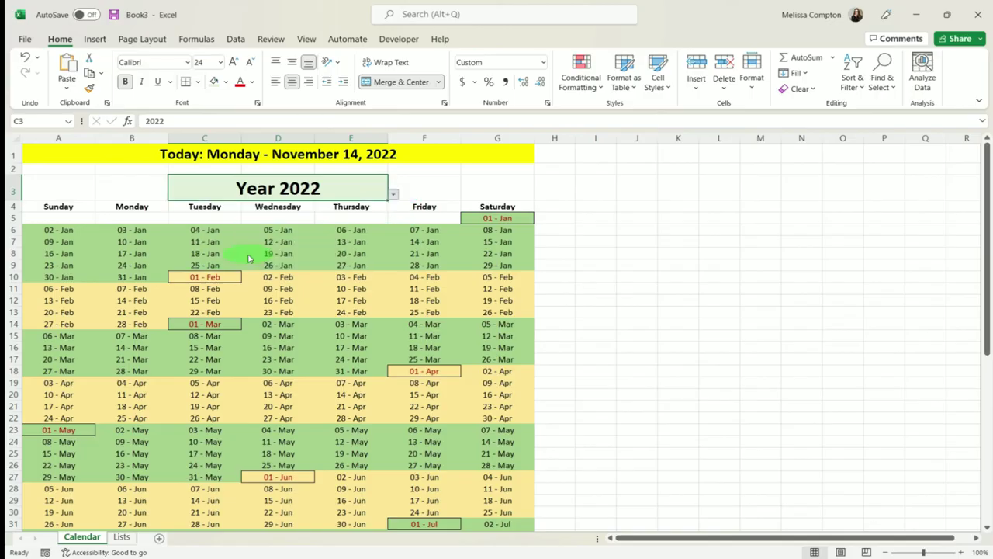
scroll(304, 326, "down", 10)
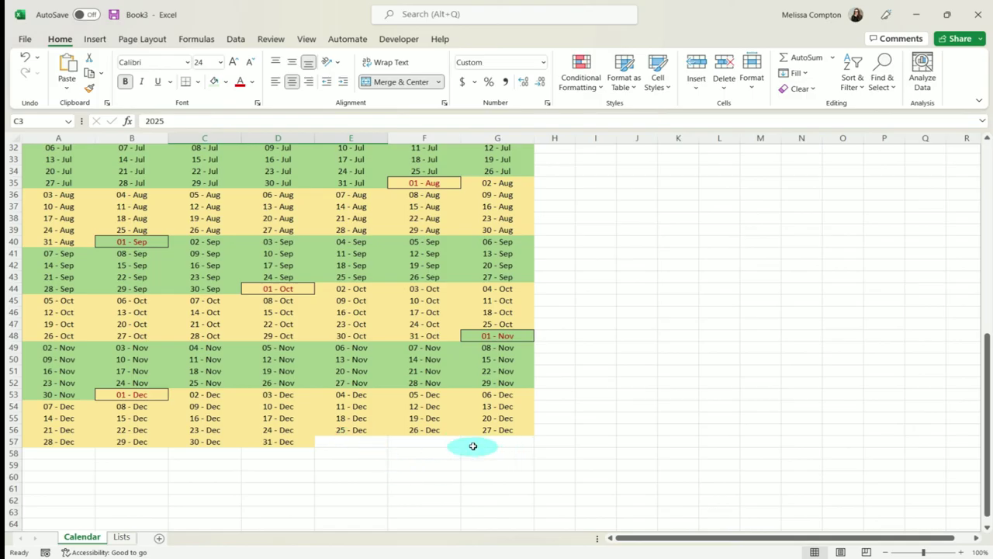
scroll(467, 434, "up", 1)
scroll(467, 434, "up", 10)
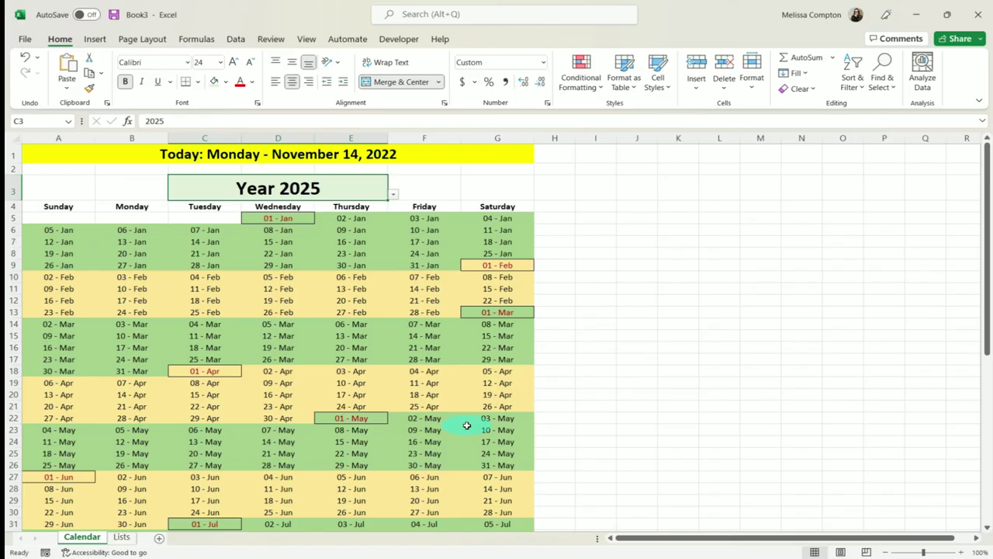
scroll(467, 426, "down", 12)
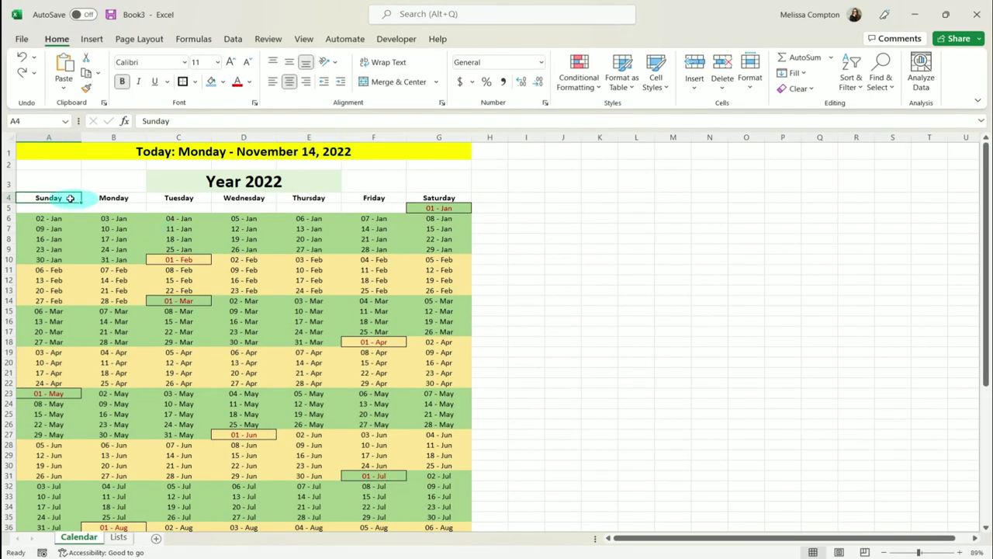
Step: Fill the weekday header cells A4:G4 with light blue
left_click_drag(94, 198, 427, 200)
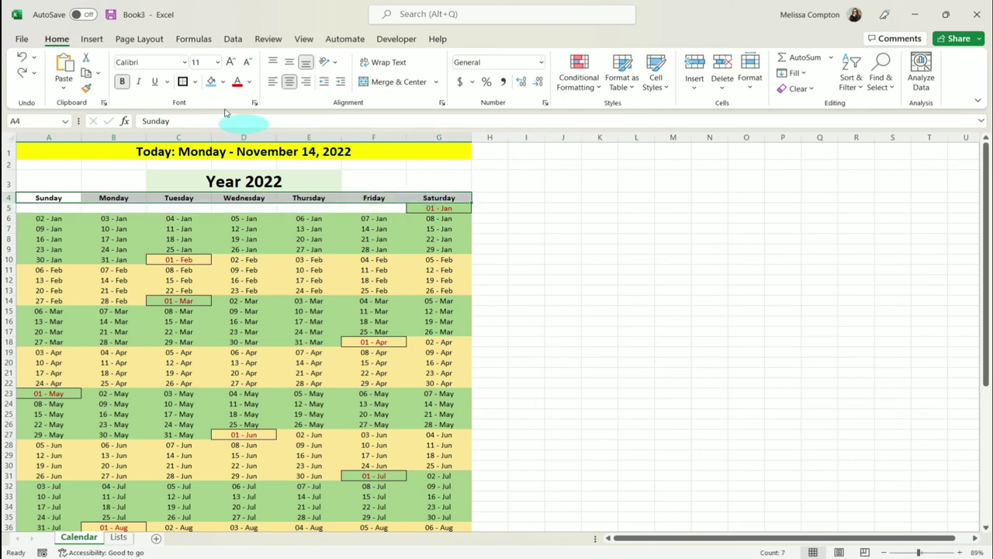
left_click(210, 82)
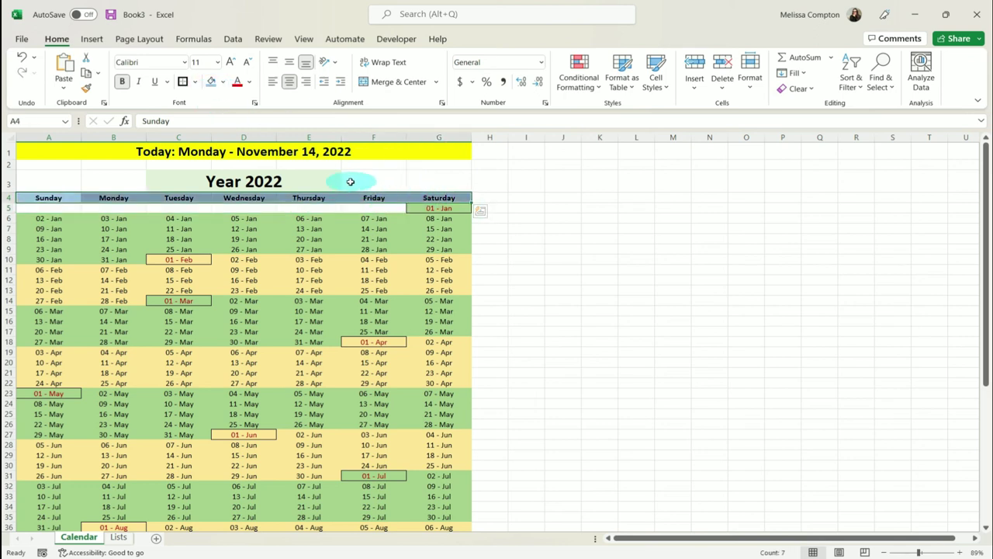
left_click(322, 181)
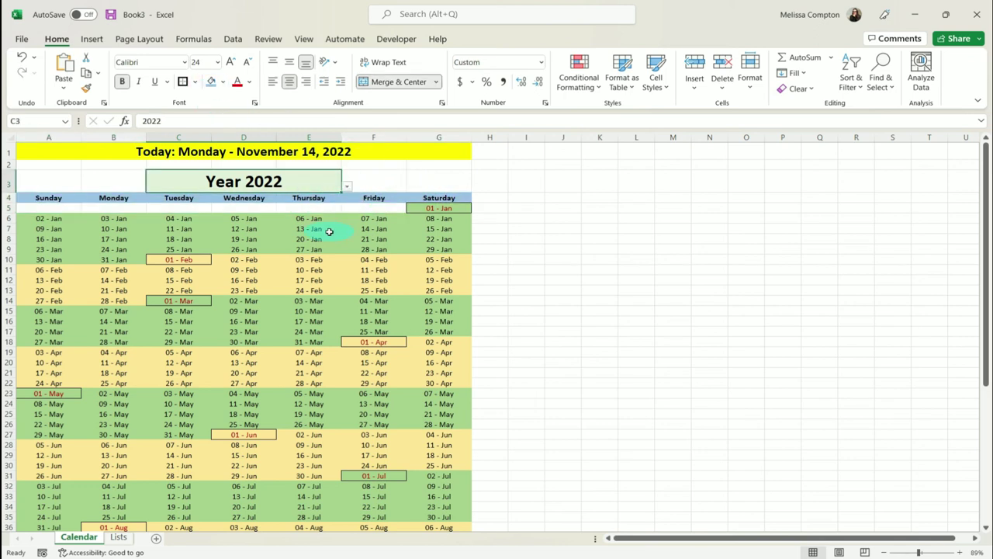
Step: Select the weekday headers and all dates in A4:G57 and apply all borders to them
left_click(55, 199)
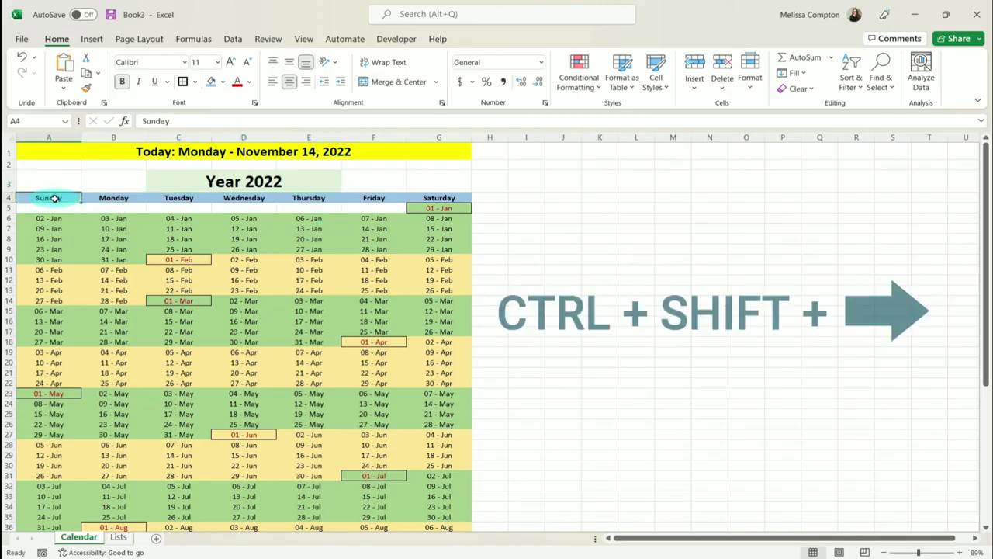
key("ctrl+shift+Right")
key("ctrl+shift+Down")
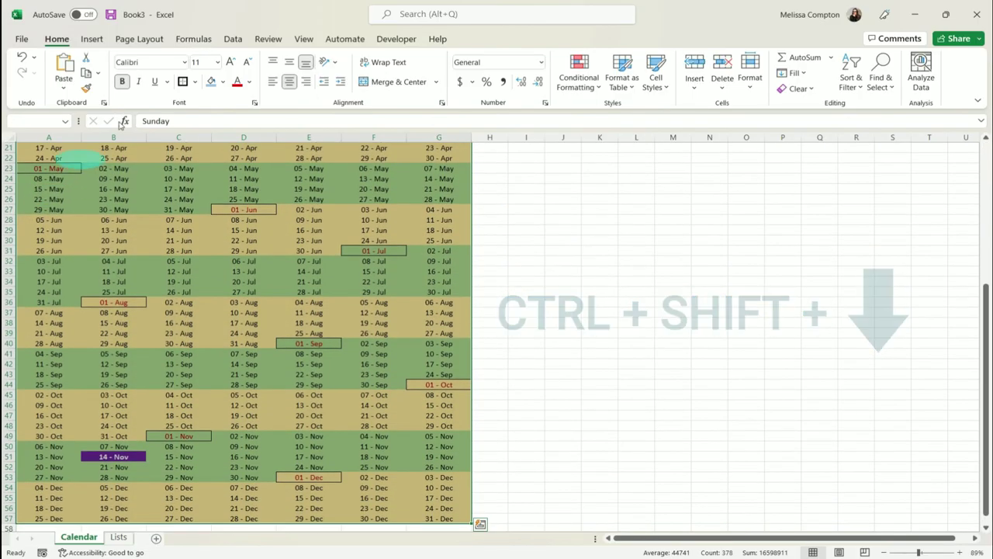
left_click(195, 81)
left_click(212, 245)
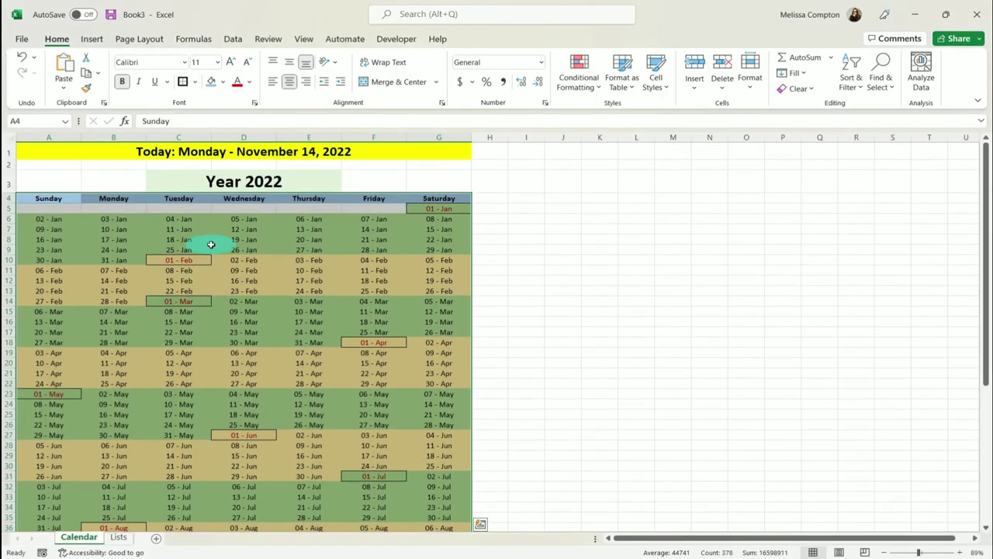
left_click(194, 82)
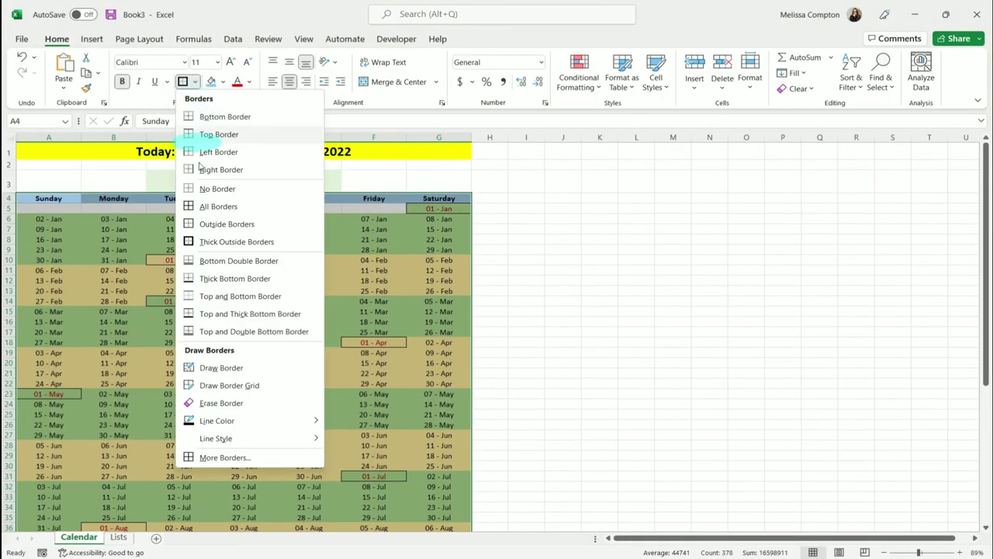
left_click(208, 205)
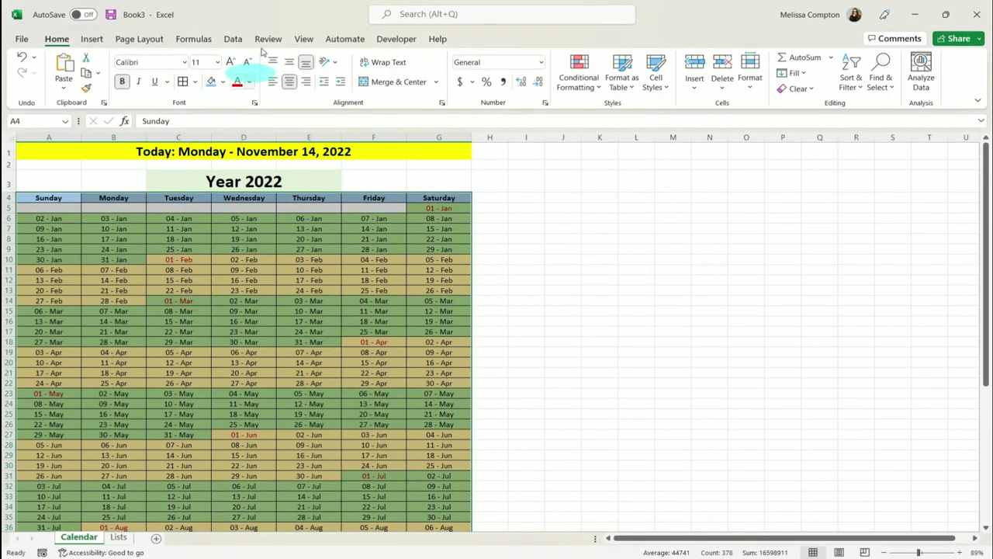
Step: Hide the sheet's gridlines and look over the bordered calendar
left_click(305, 40)
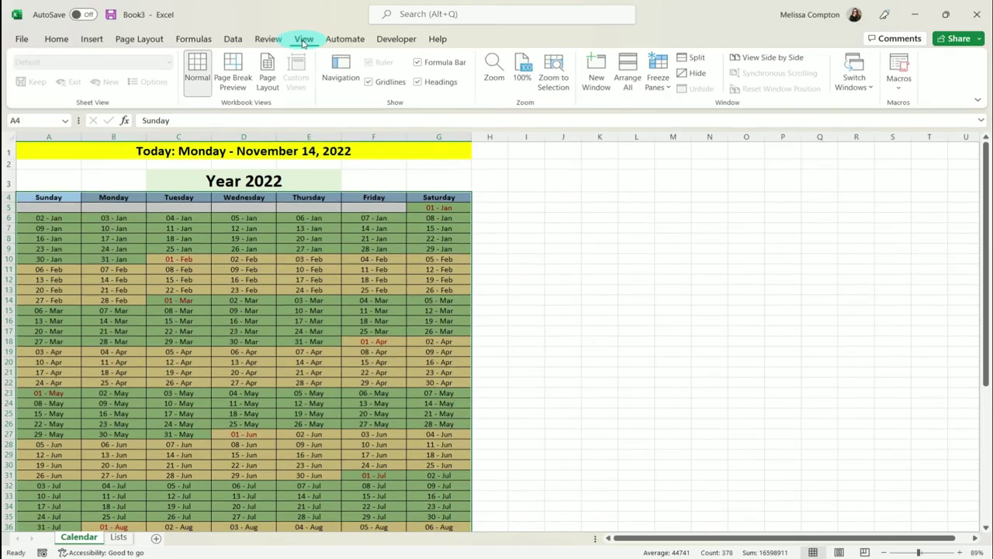
left_click(371, 83)
left_click(513, 270)
scroll(502, 279, "down", 2)
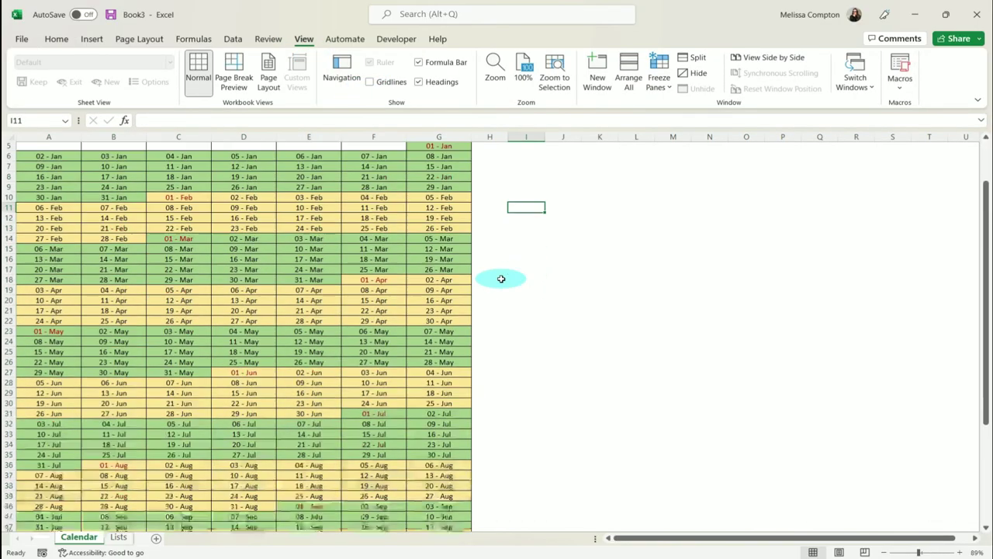
scroll(501, 278, "up", 2)
scroll(501, 277, "down", 4)
scroll(370, 230, "up", 4)
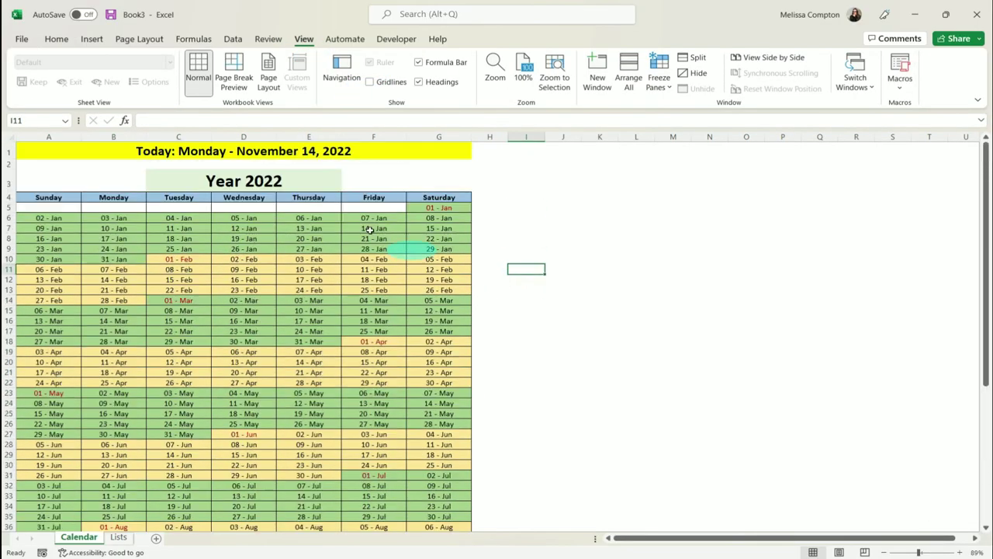
Step: Test the year selector in C3 by choosing 2015, reviewing the whole calendar, and switching the year to 2021
left_click(301, 181)
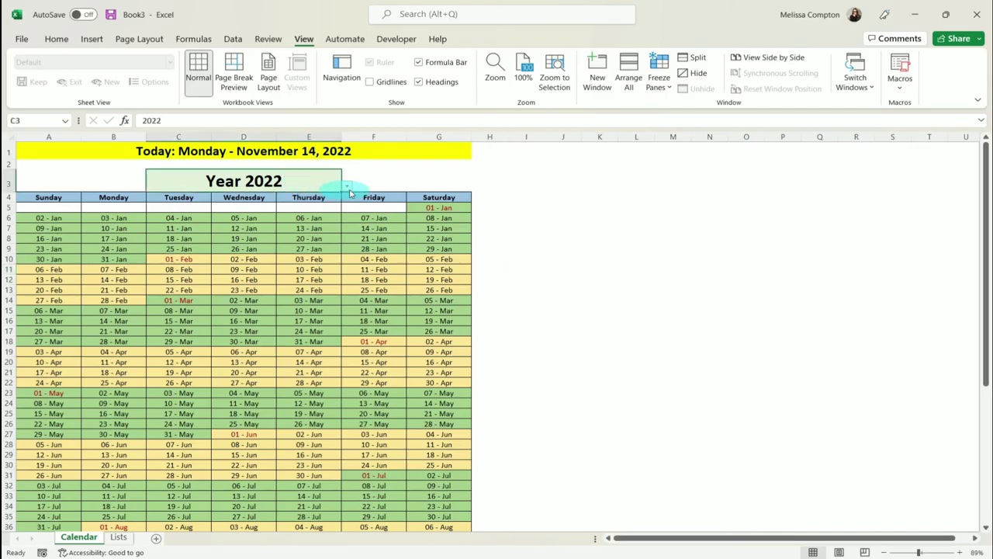
left_click(347, 189)
left_click(255, 203)
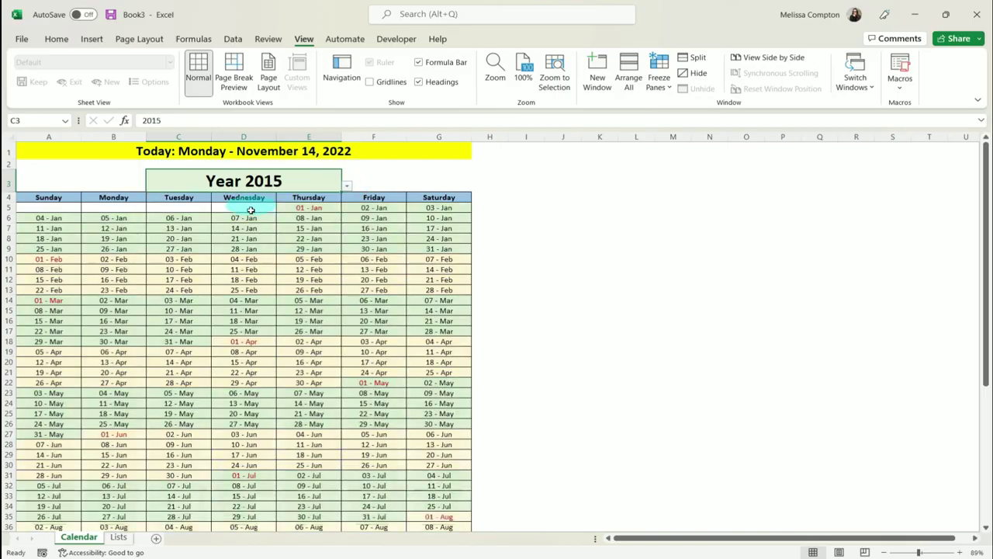
scroll(262, 253, "down", 14)
scroll(262, 254, "up", 14)
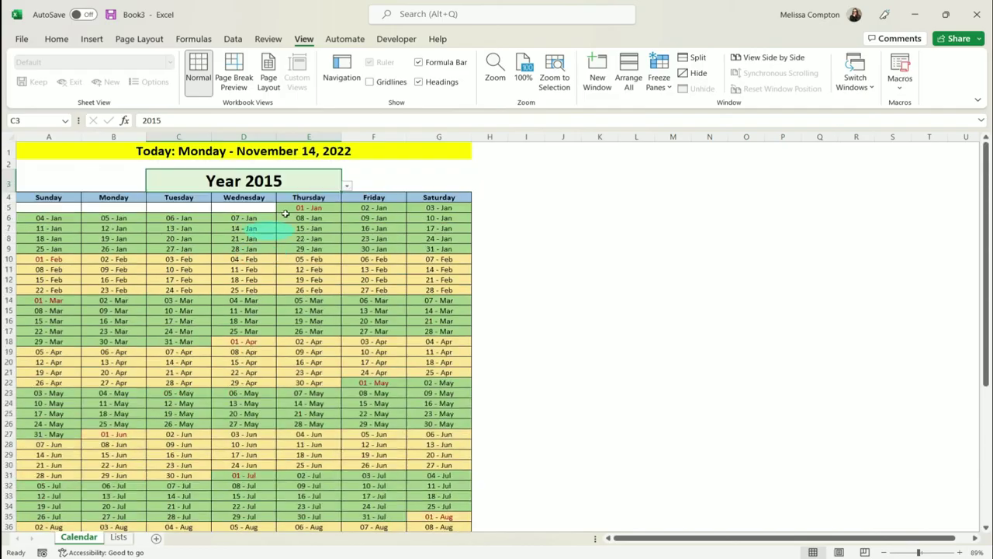
left_click(347, 186)
left_click(247, 248)
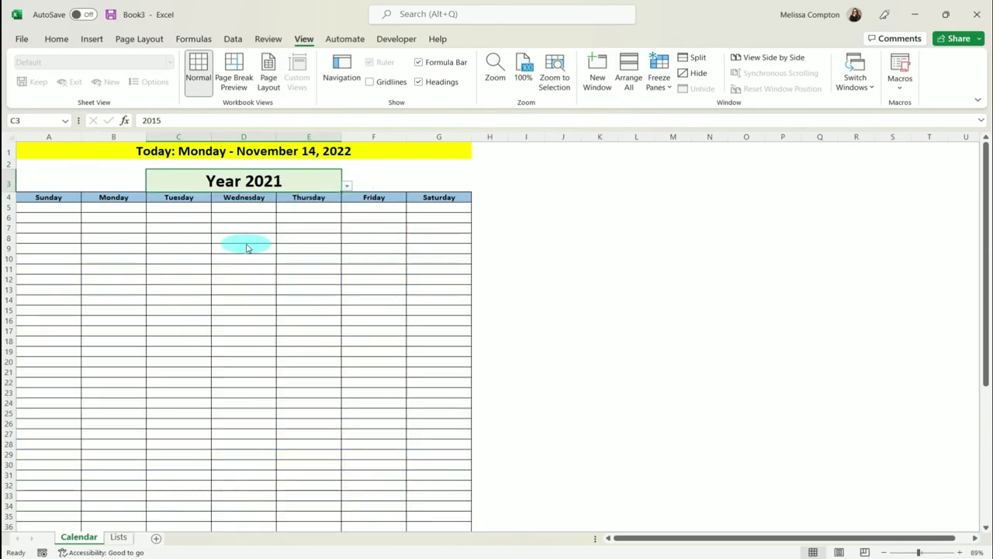